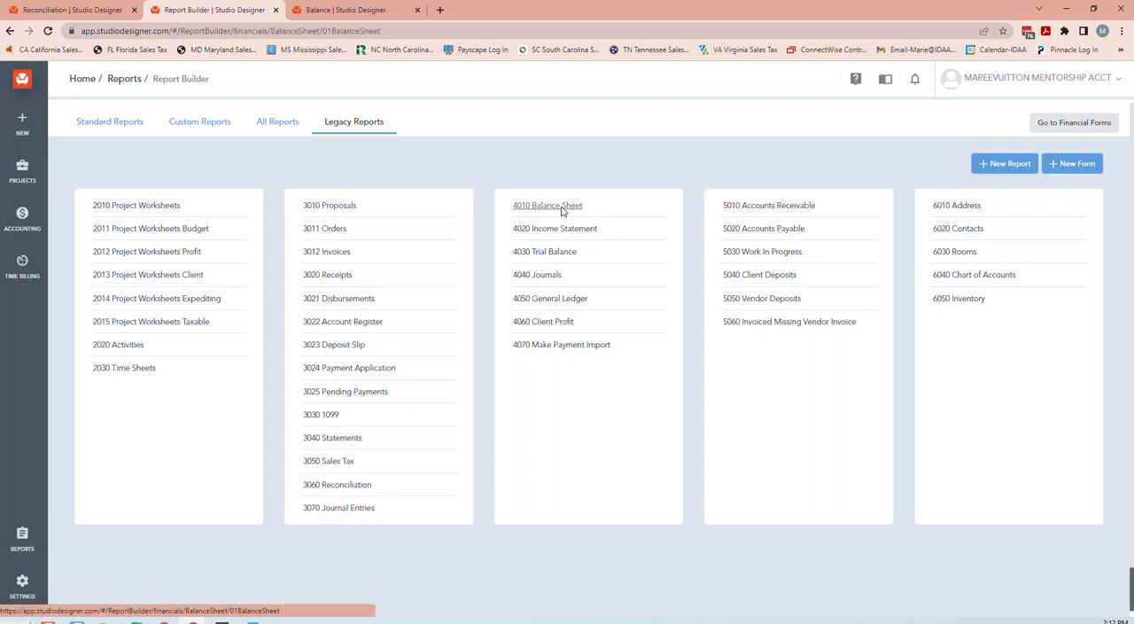
Set the balance sheet report's period to 12 December and its year to 2022.
click(635, 161)
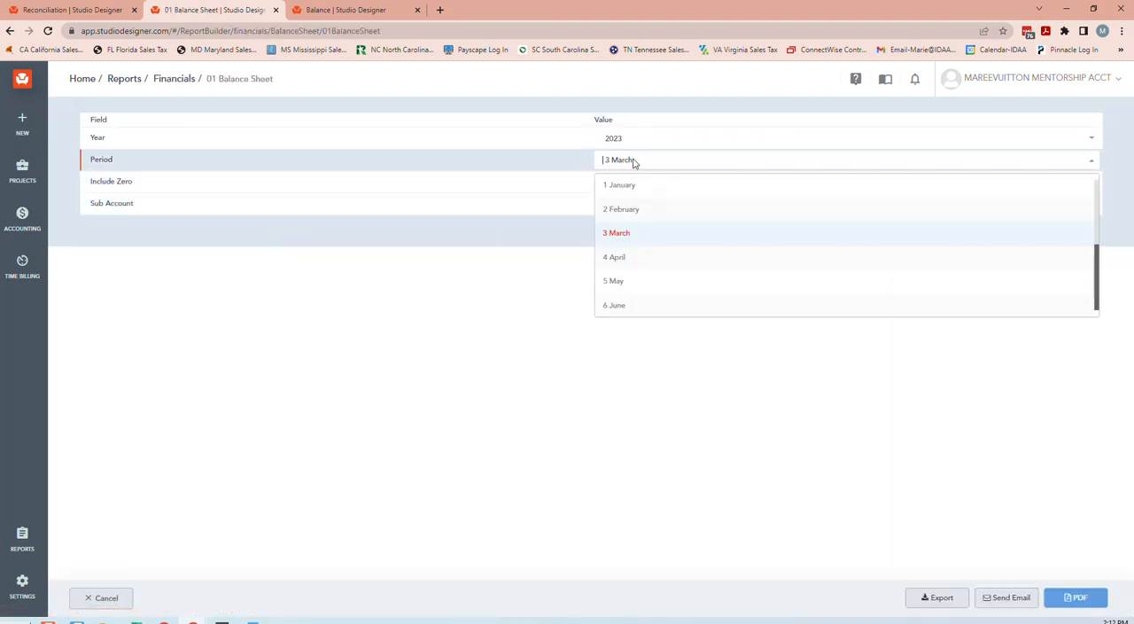
scroll(628, 279, down, 3)
click(626, 304)
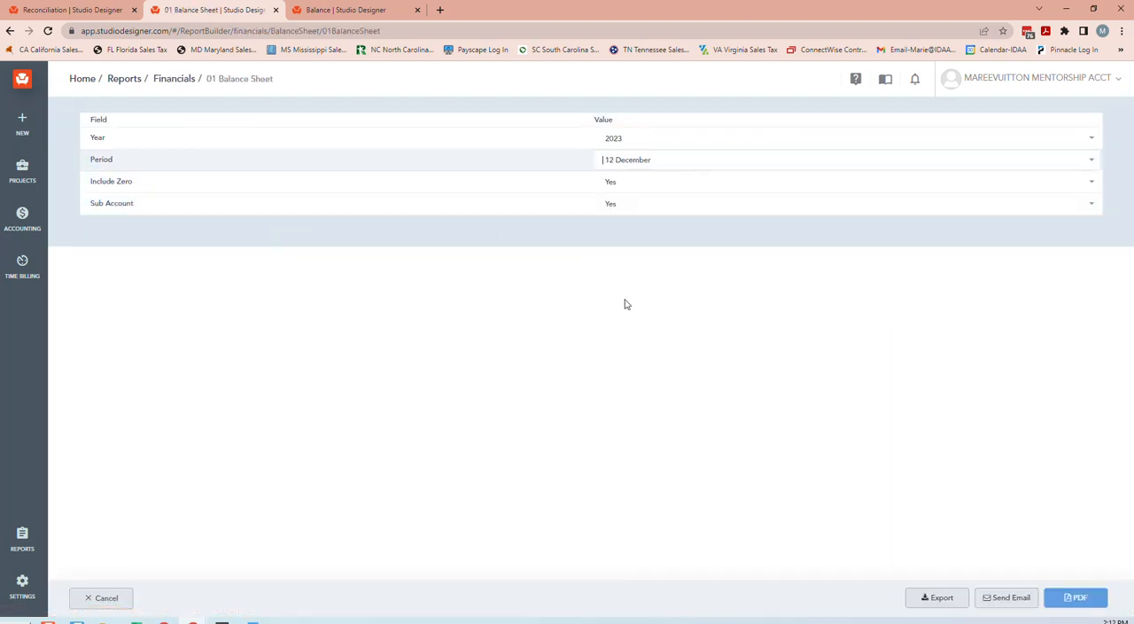
click(631, 139)
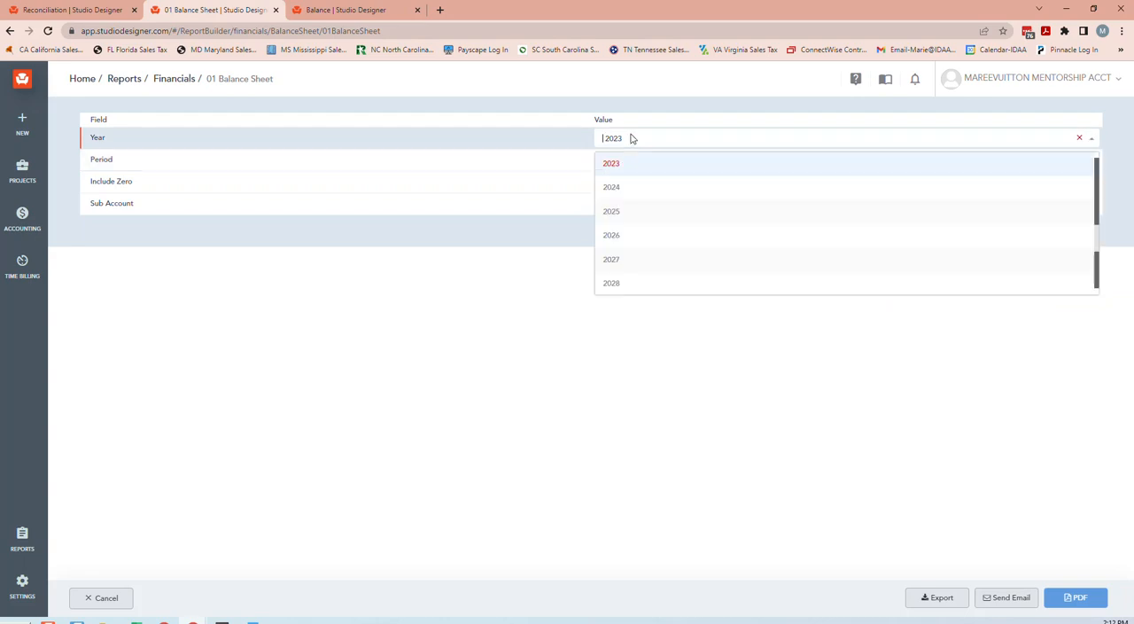
scroll(643, 191, up, 2)
click(643, 201)
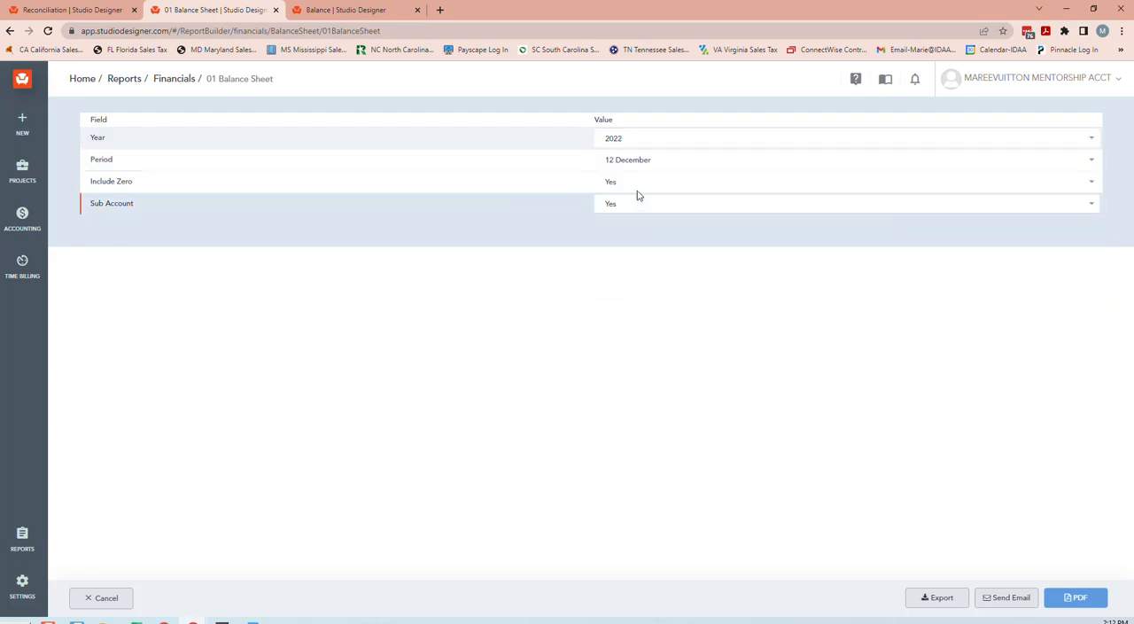
Set Include Zero to No for the balance sheet and generate the report as a PDF.
click(637, 189)
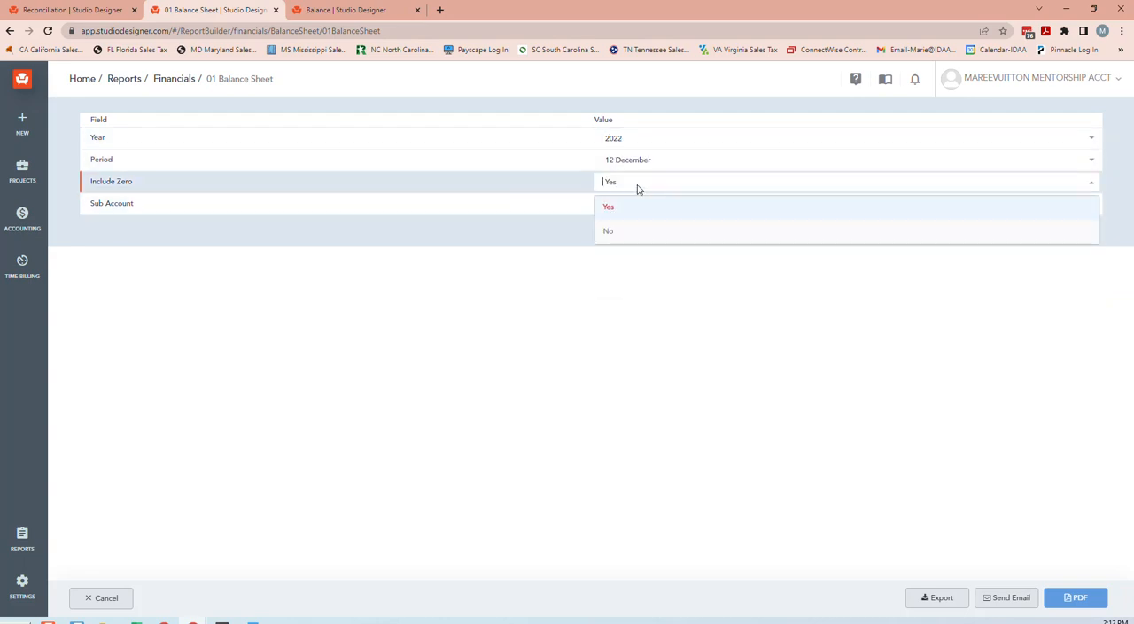
click(627, 232)
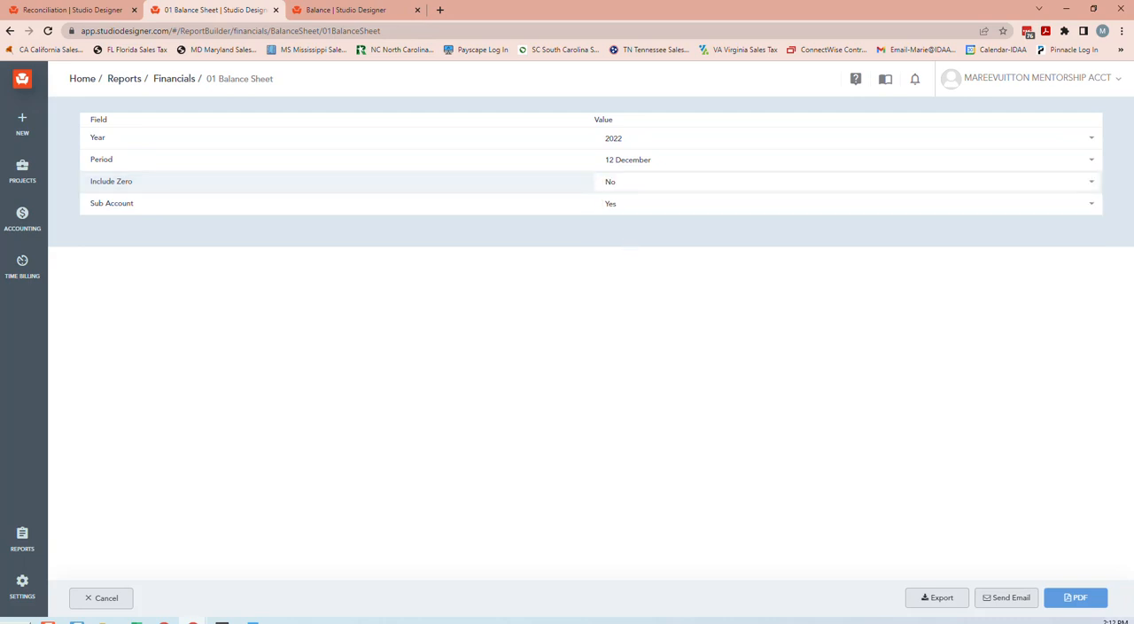
click(1075, 597)
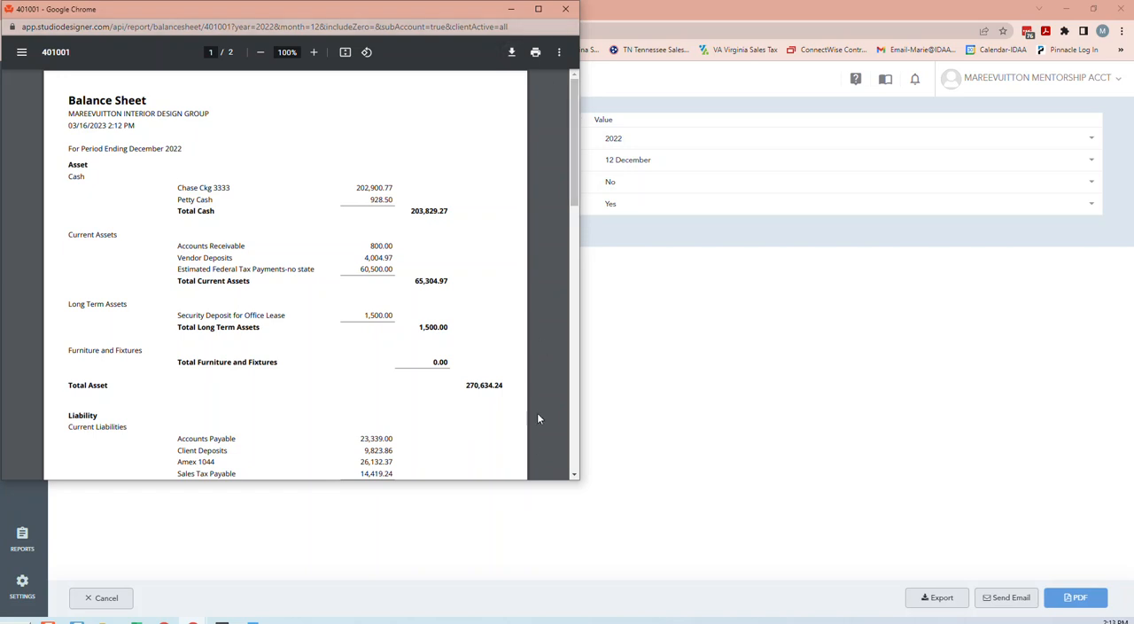
Enlarge the report window vertically and examine the cash accounts and their total on the balance sheet.
drag(452, 480, 451, 623)
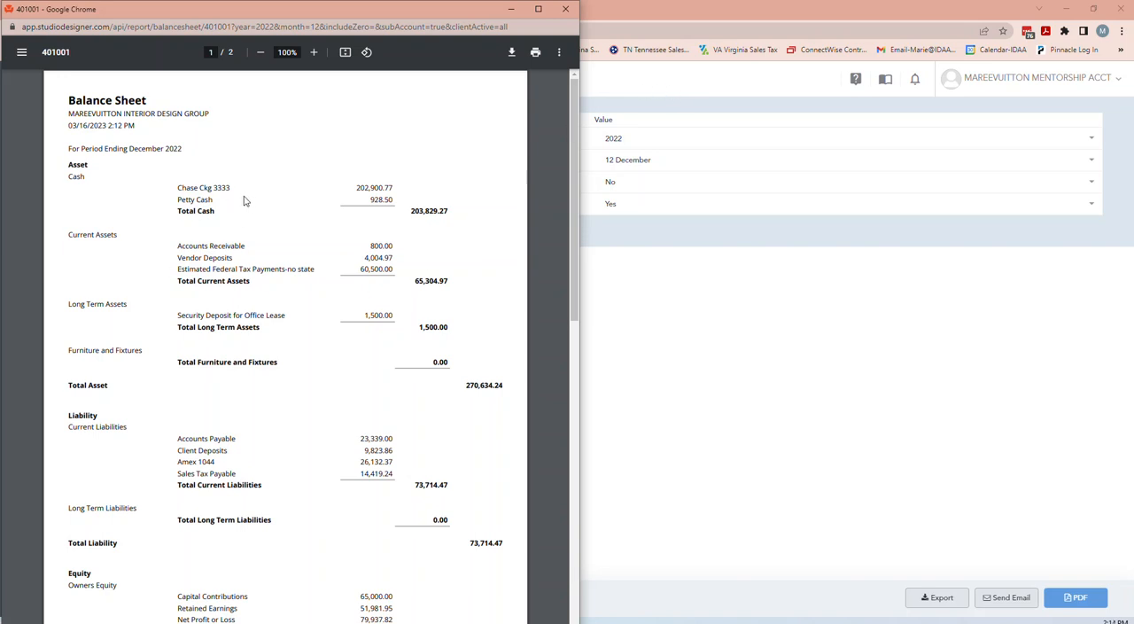
scroll(263, 200, down, 2)
scroll(266, 193, up, 2)
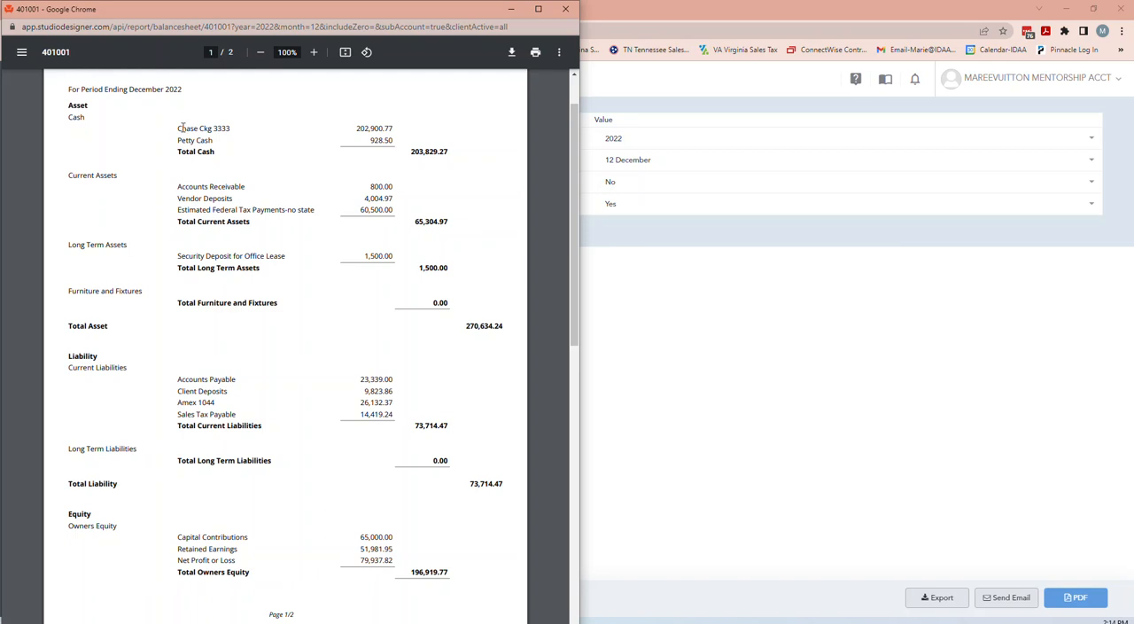
drag(176, 130, 221, 154)
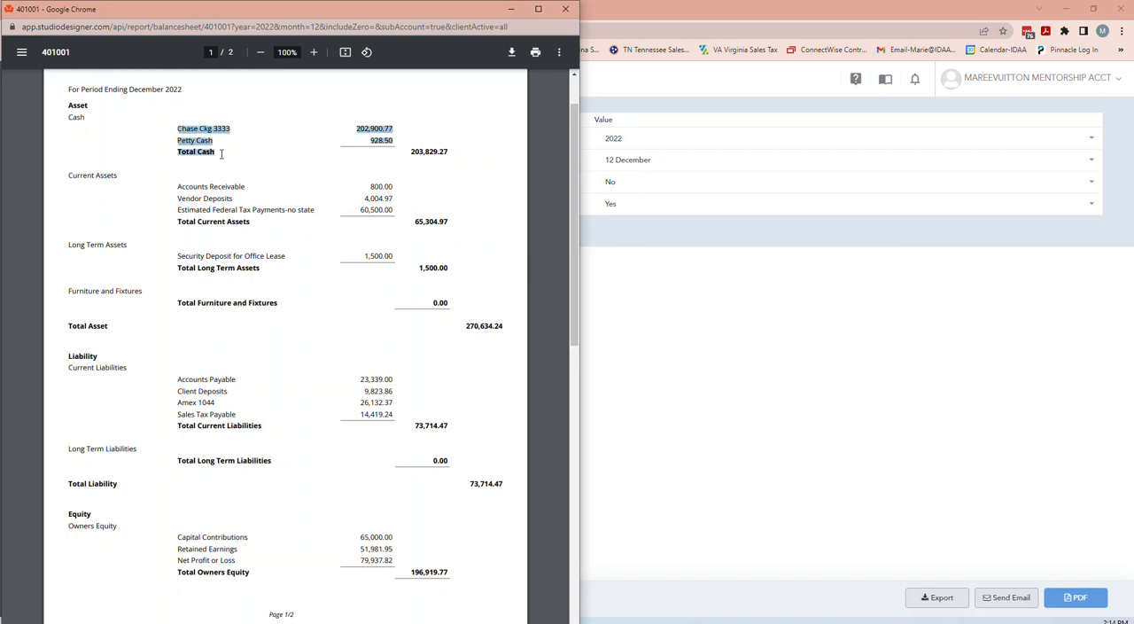
click(189, 127)
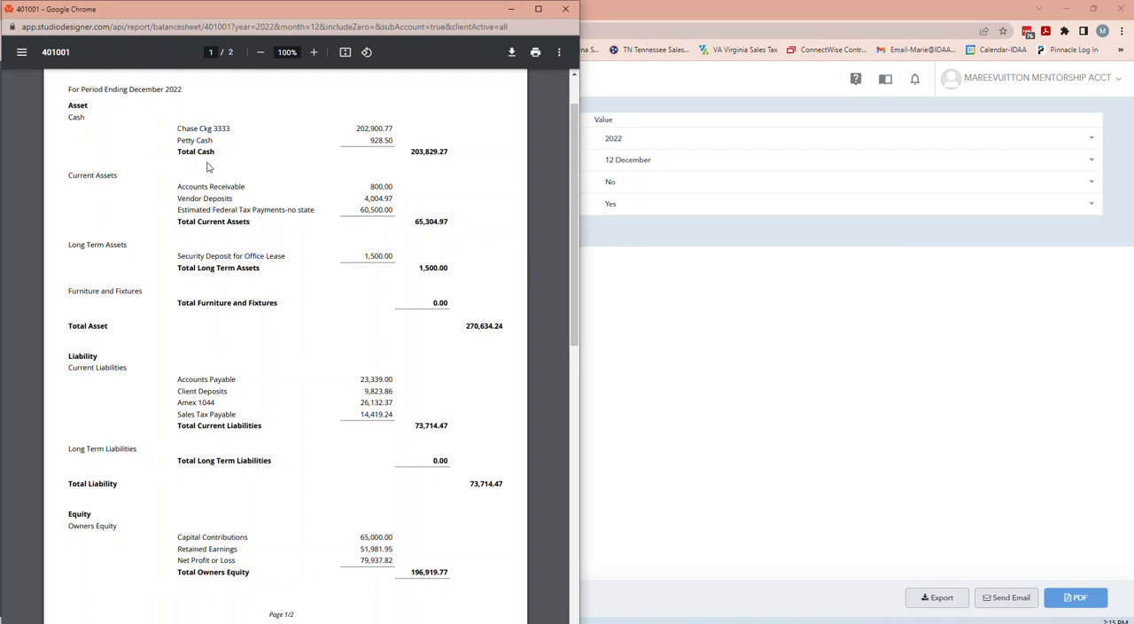
Return to the main browser window and open the Money Out accounting page in place of the balance sheet report form.
click(734, 376)
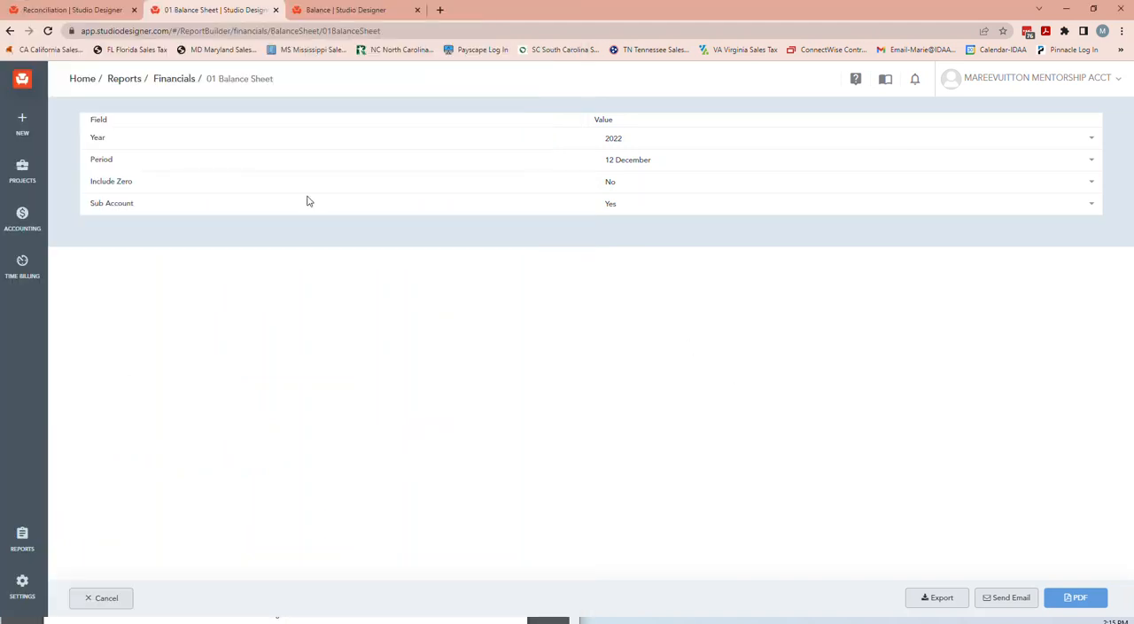
click(30, 227)
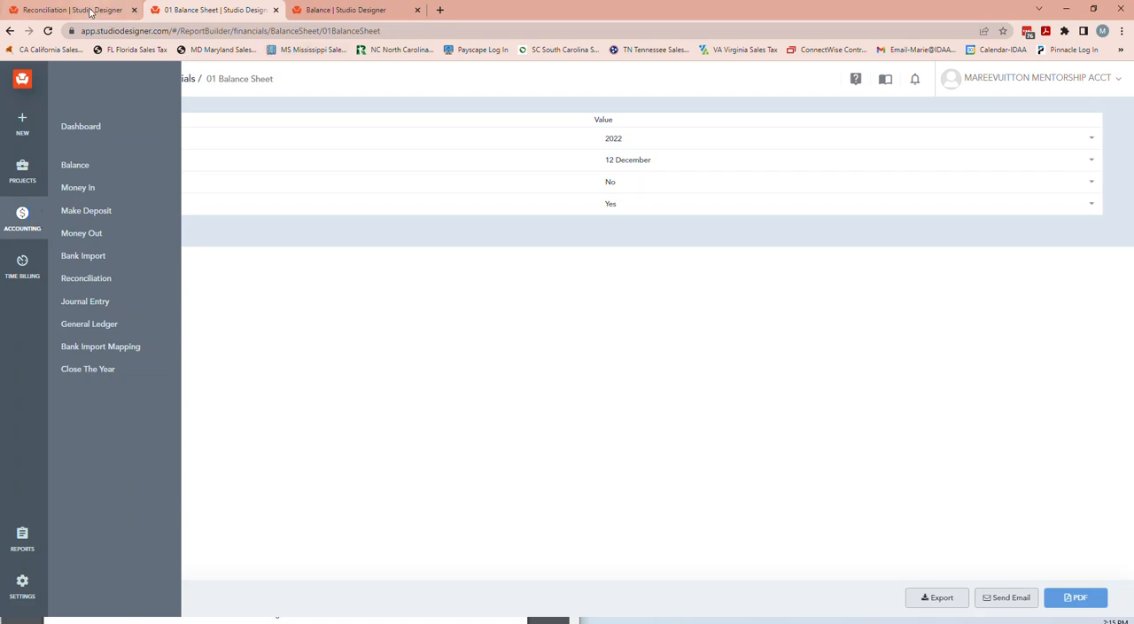
click(90, 11)
click(213, 10)
click(353, 10)
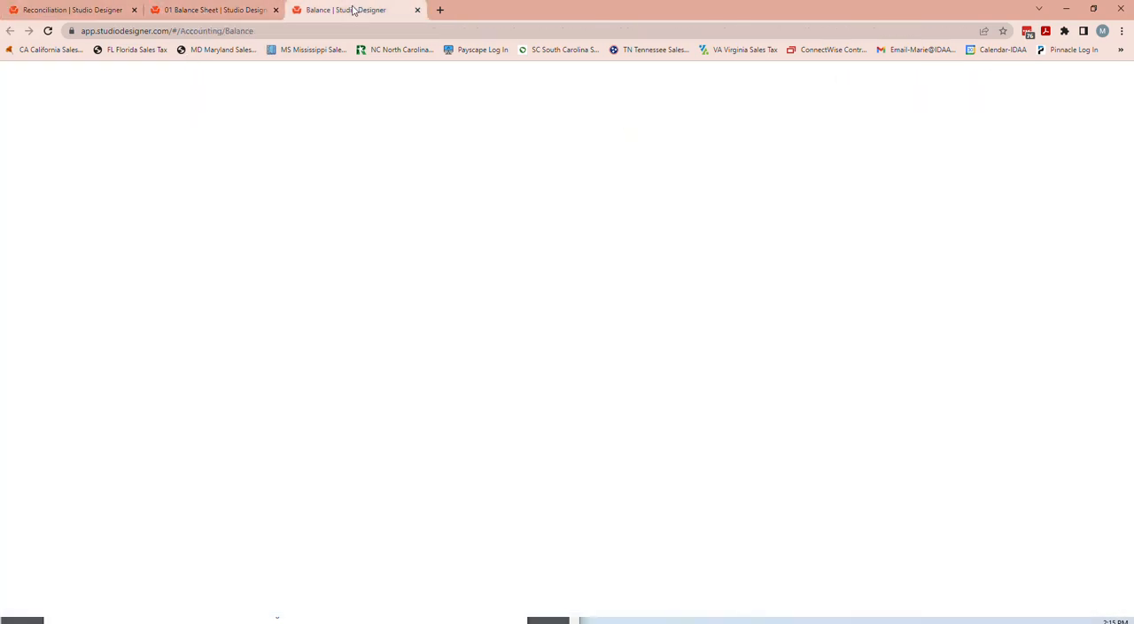
click(82, 13)
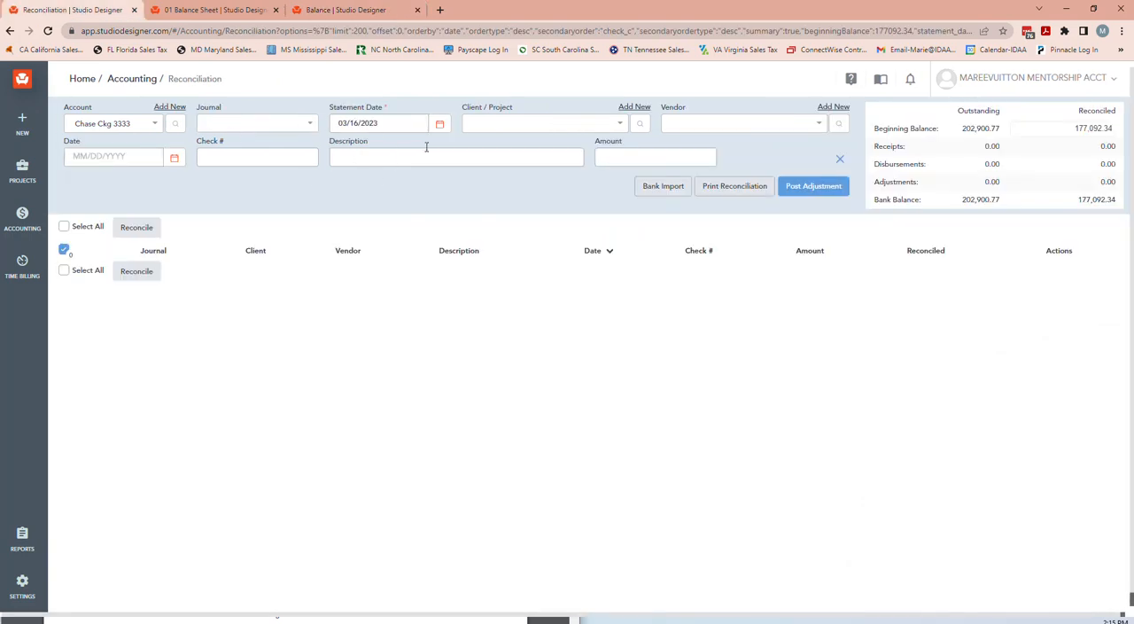
click(204, 11)
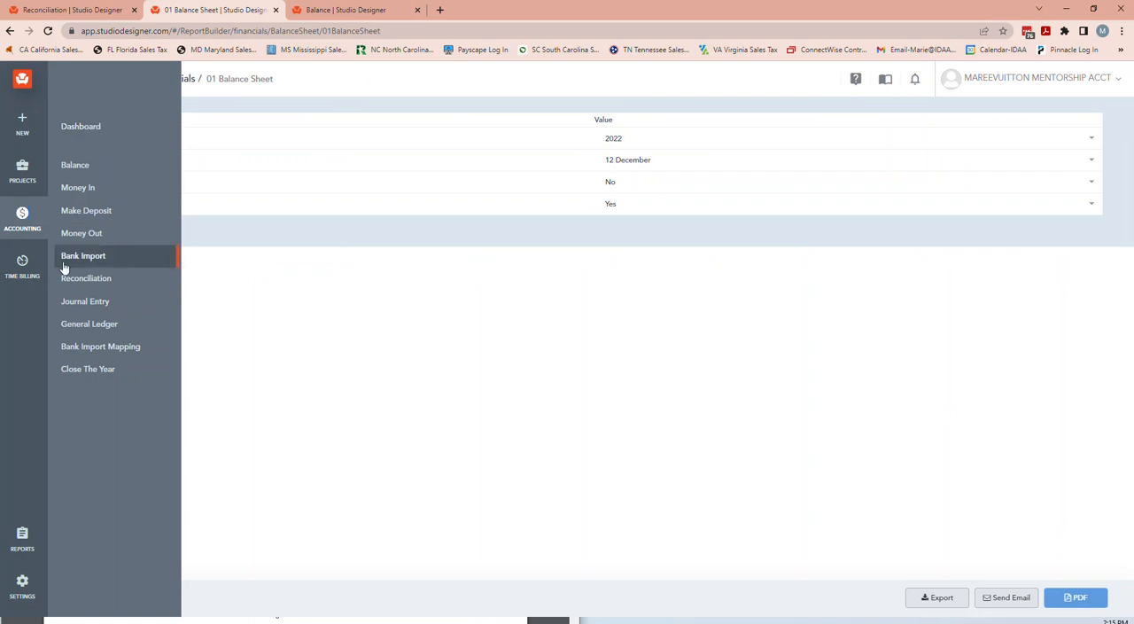
click(76, 232)
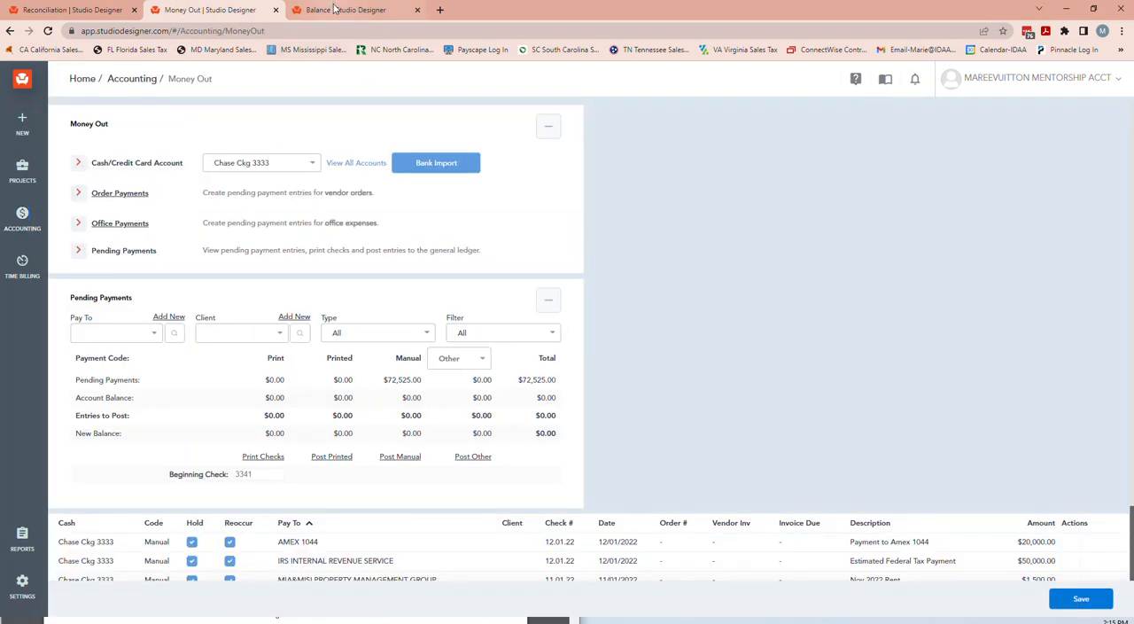
Open the project Items page in place of the Balance page and open an additional browser tab from its Projects link.
click(336, 10)
mouse_move(27, 166)
click(84, 264)
right_click(129, 79)
click(146, 84)
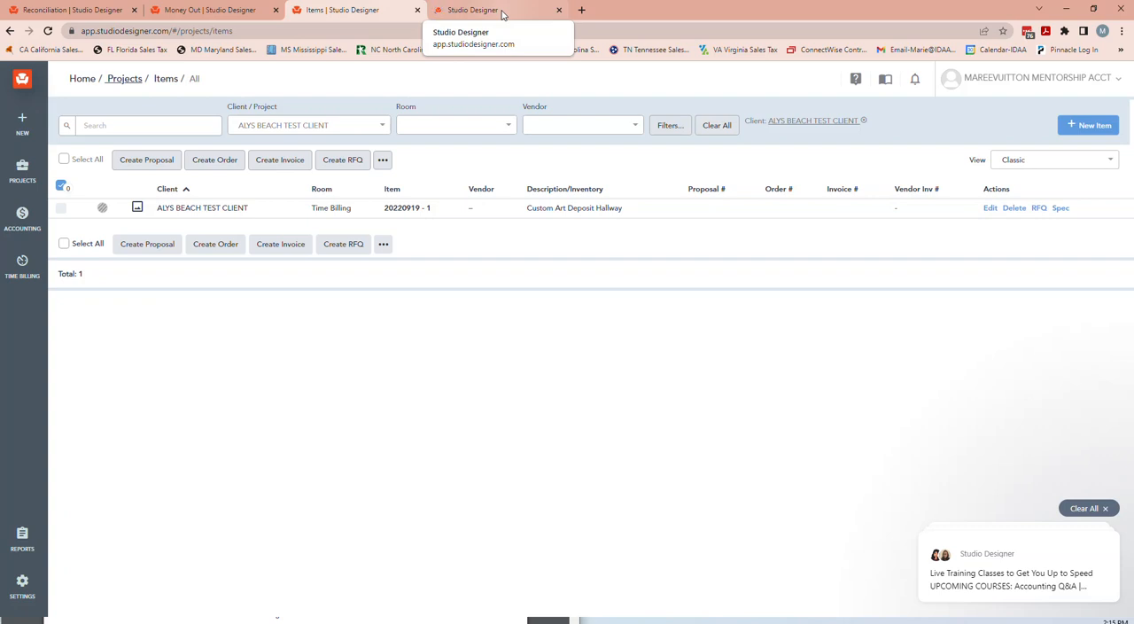
Open the General Ledger accounting page in the additional browser tab.
click(501, 14)
mouse_move(31, 229)
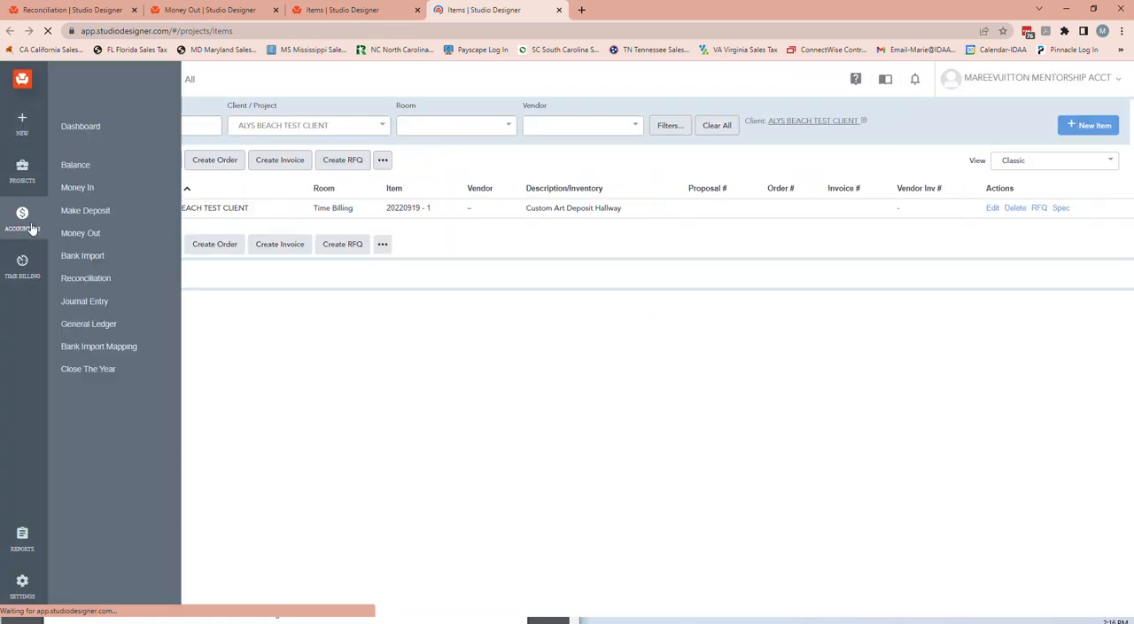
click(95, 331)
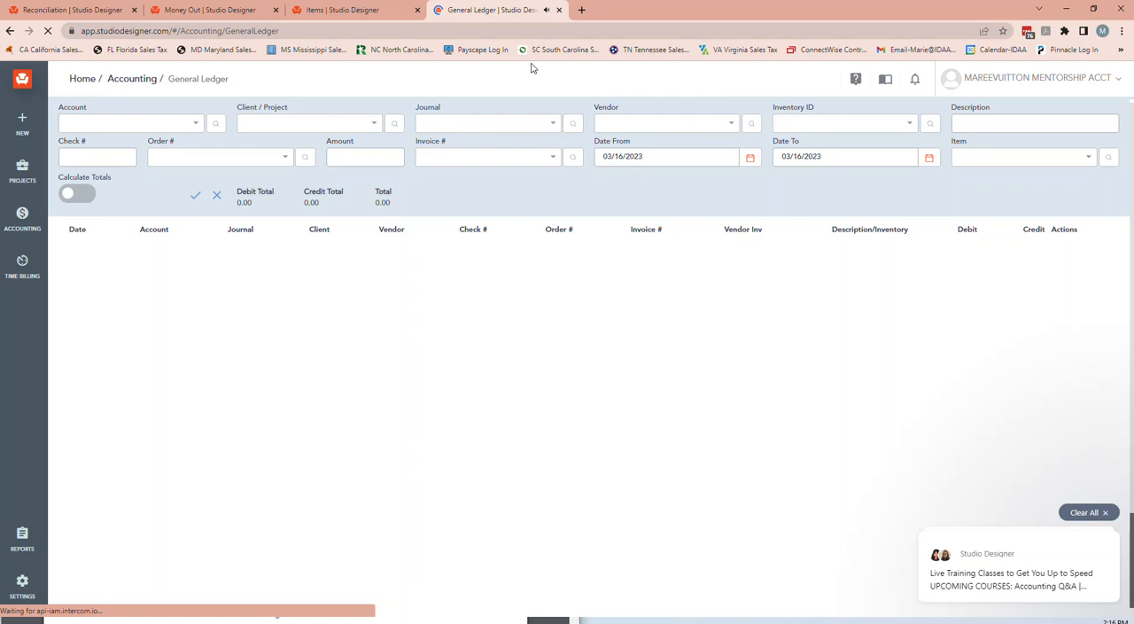
Go back to the project items list and change its view to Items Details.
click(376, 13)
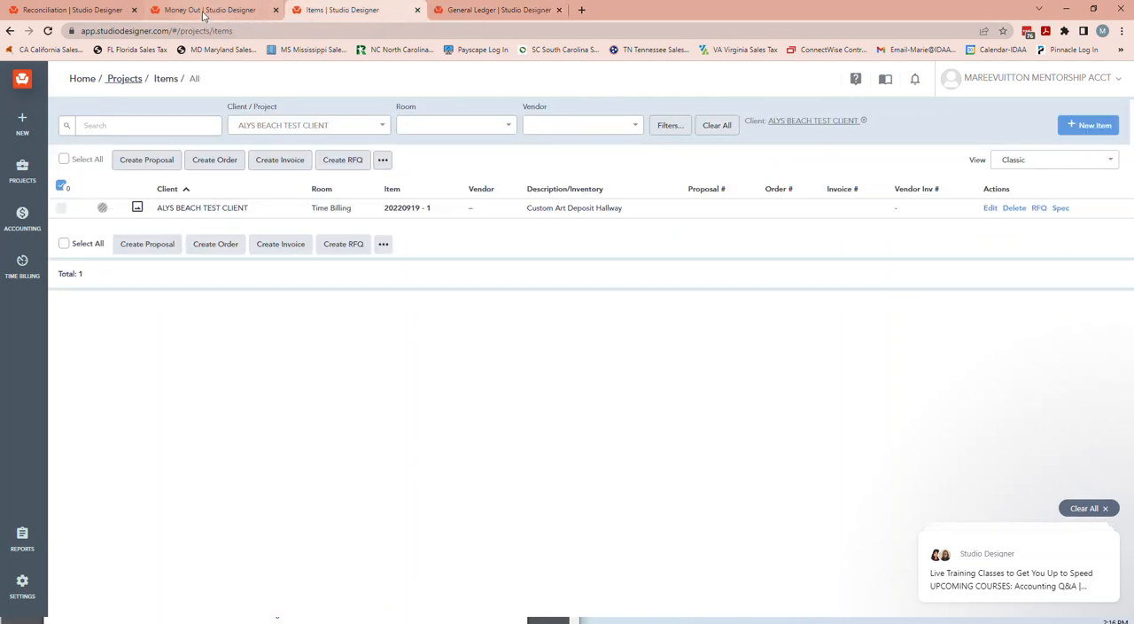
click(1076, 160)
scroll(1039, 203, down, 3)
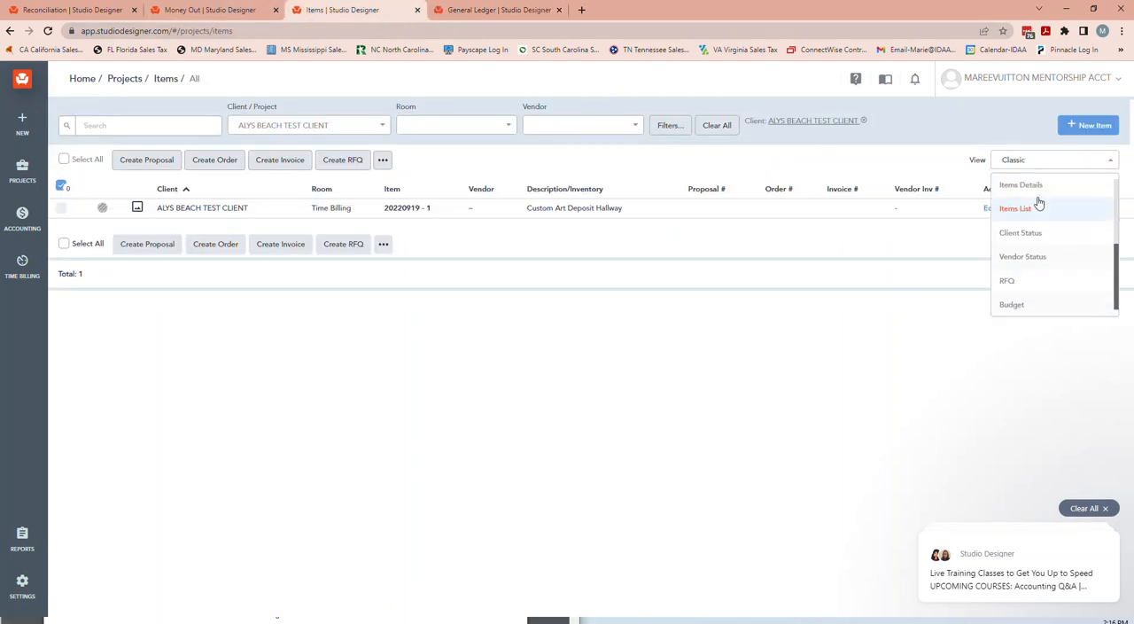
click(1040, 190)
Return to the bank reconciliation, reload its page from the accounting section and select the Chase checking account.
click(176, 8)
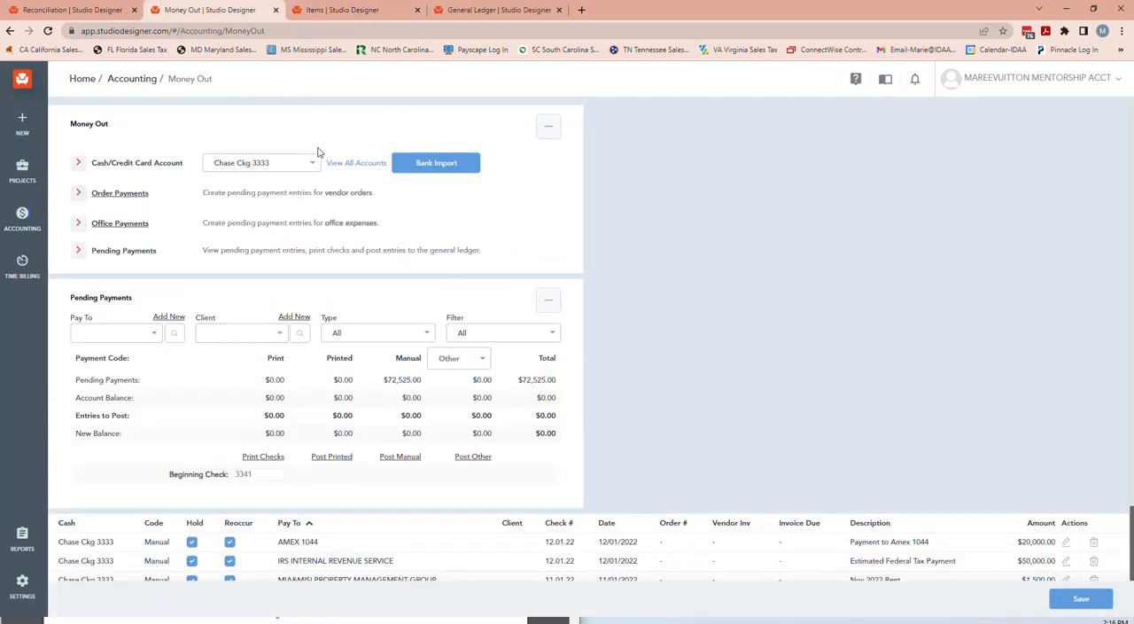
click(59, 11)
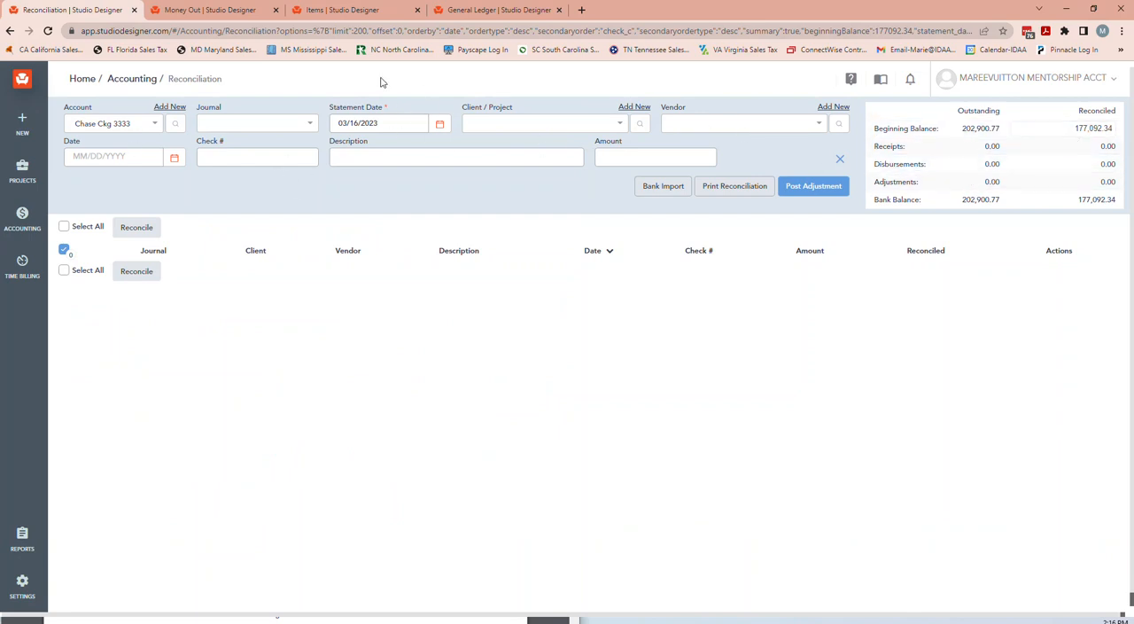
click(33, 225)
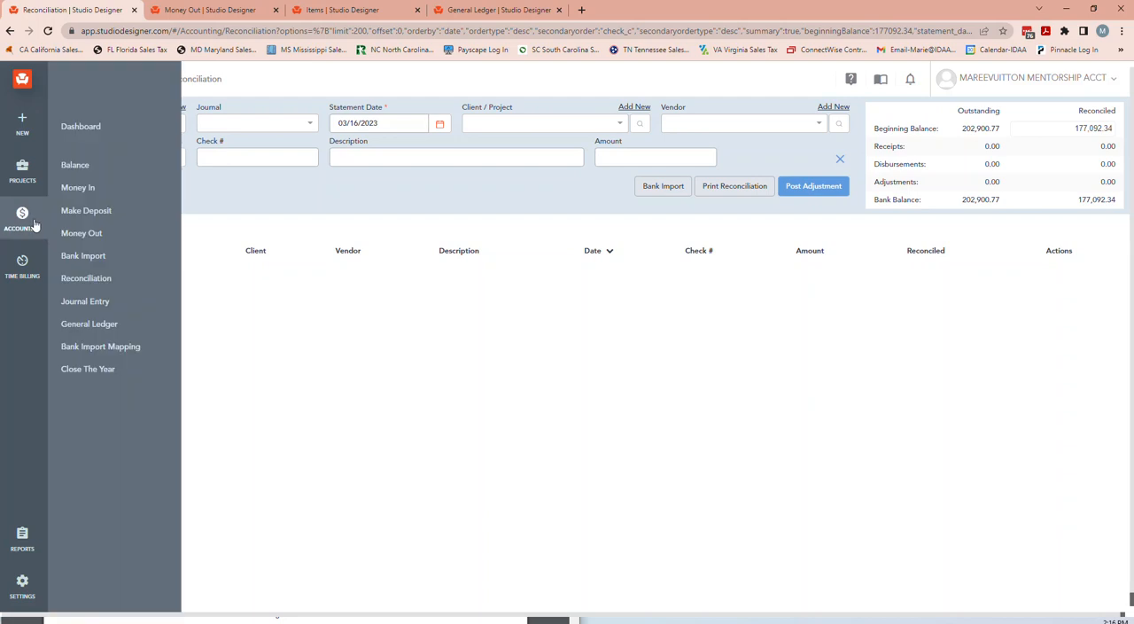
click(100, 281)
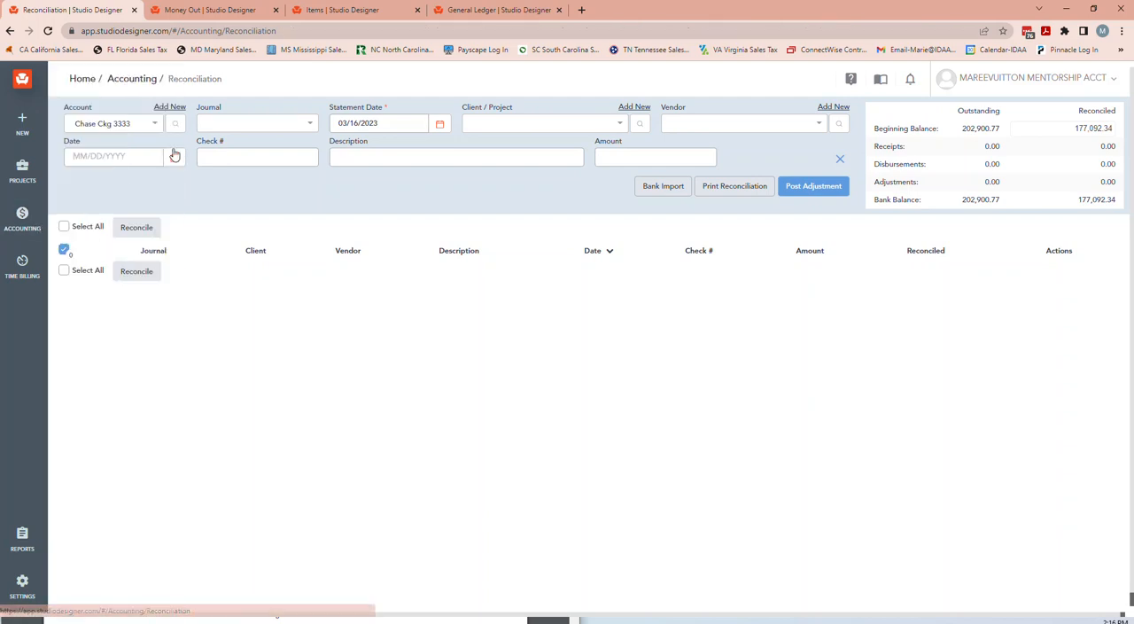
click(88, 128)
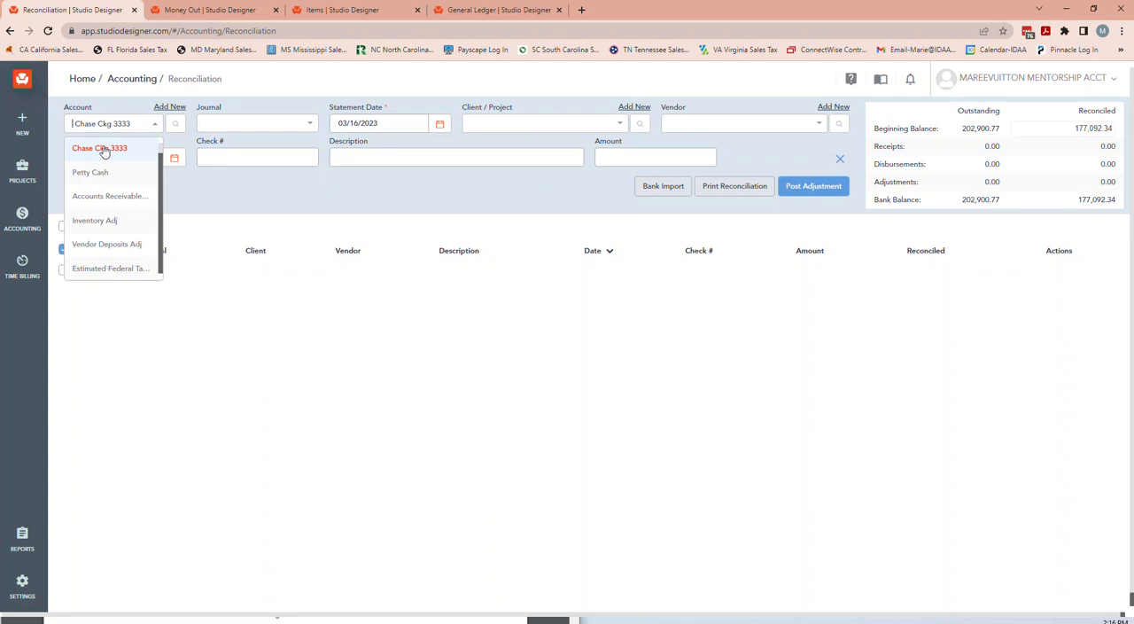
click(104, 150)
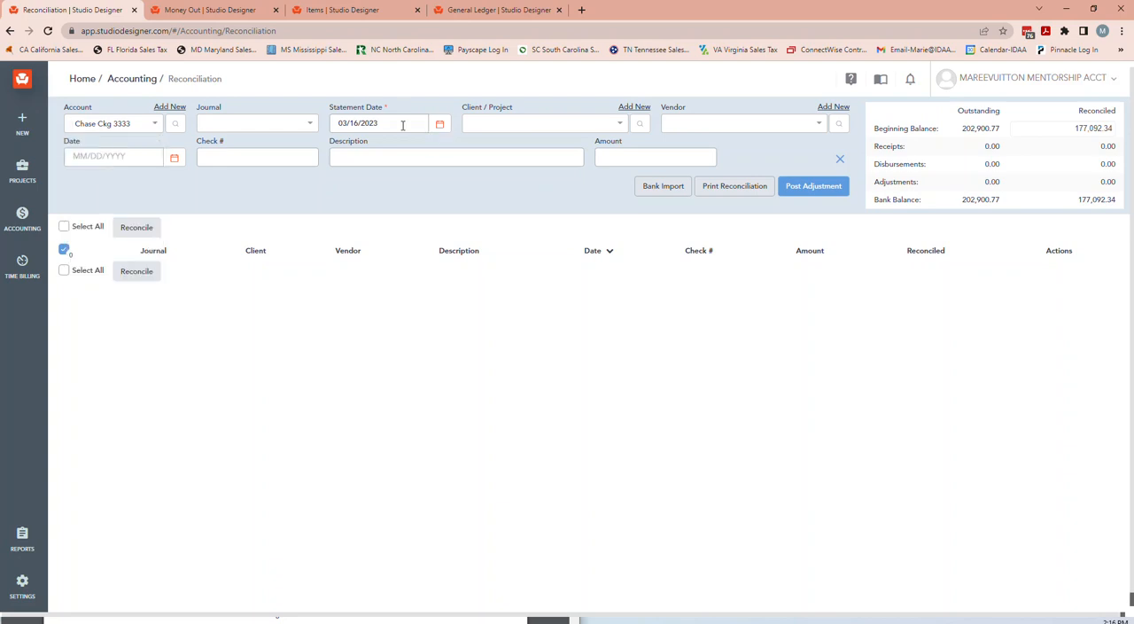
Set the reconciliation's statement date to 12/31/2022.
drag(403, 123, 288, 139)
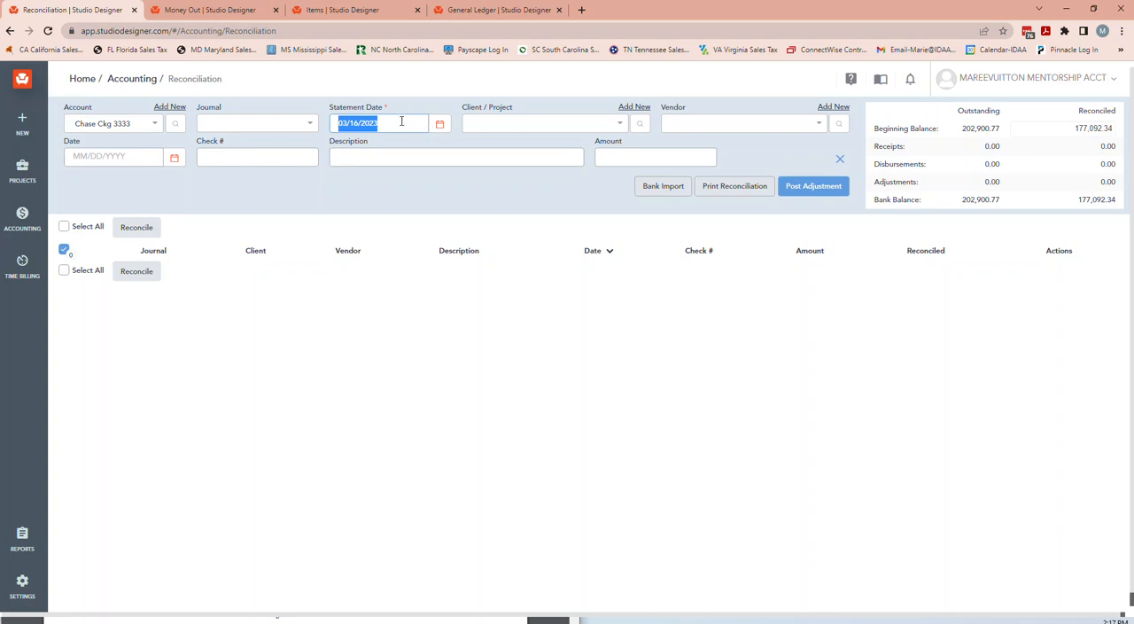
click(402, 121)
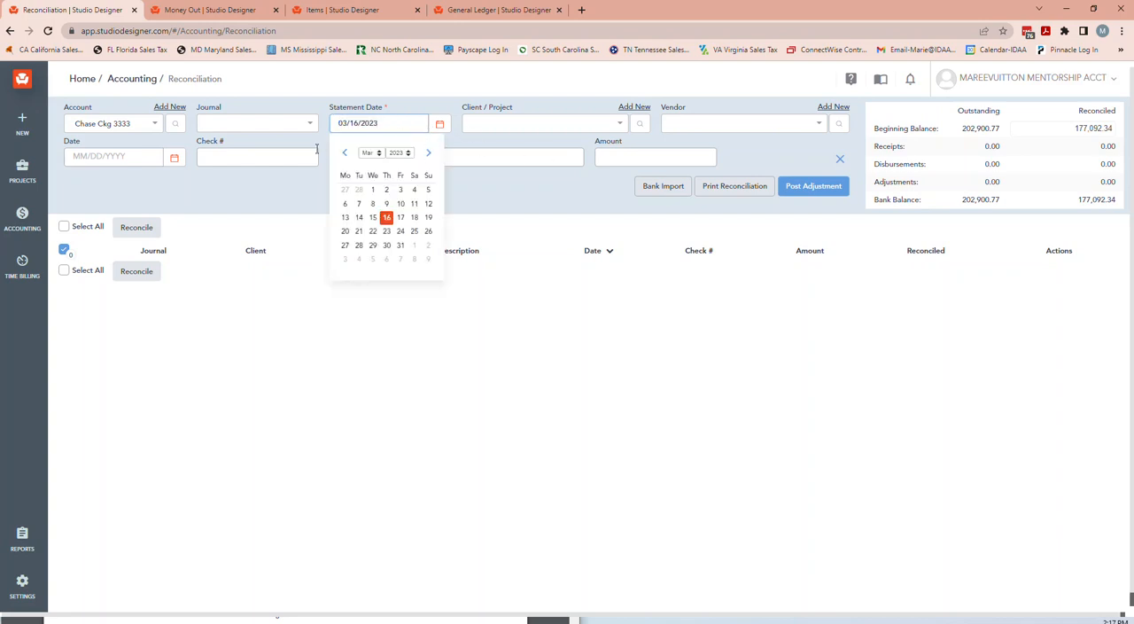
click(344, 153)
click(345, 153)
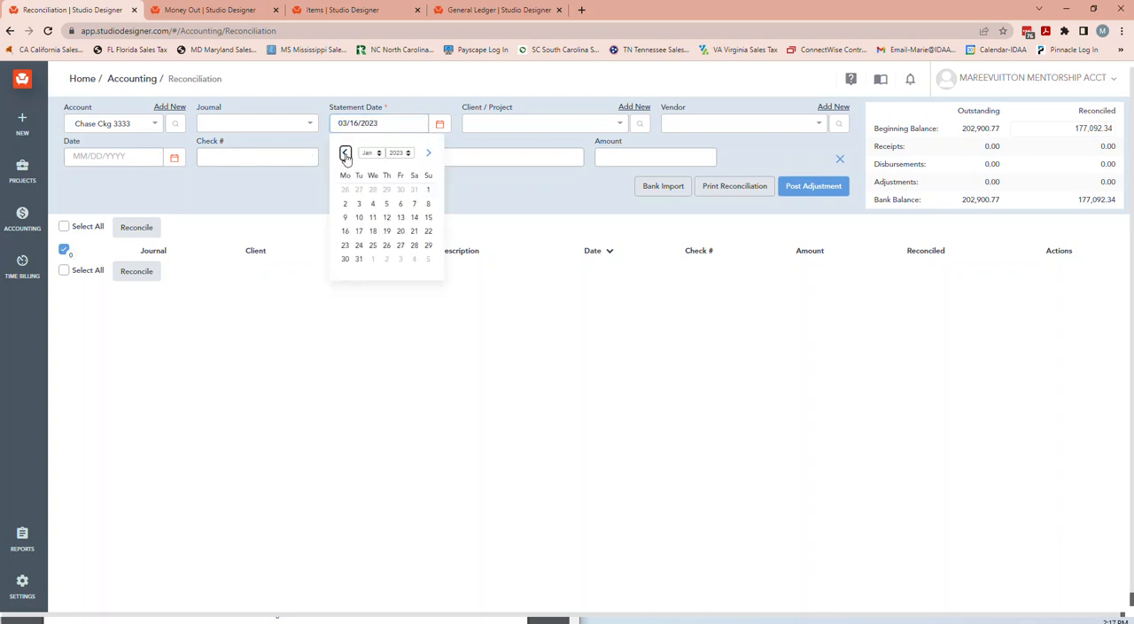
click(413, 189)
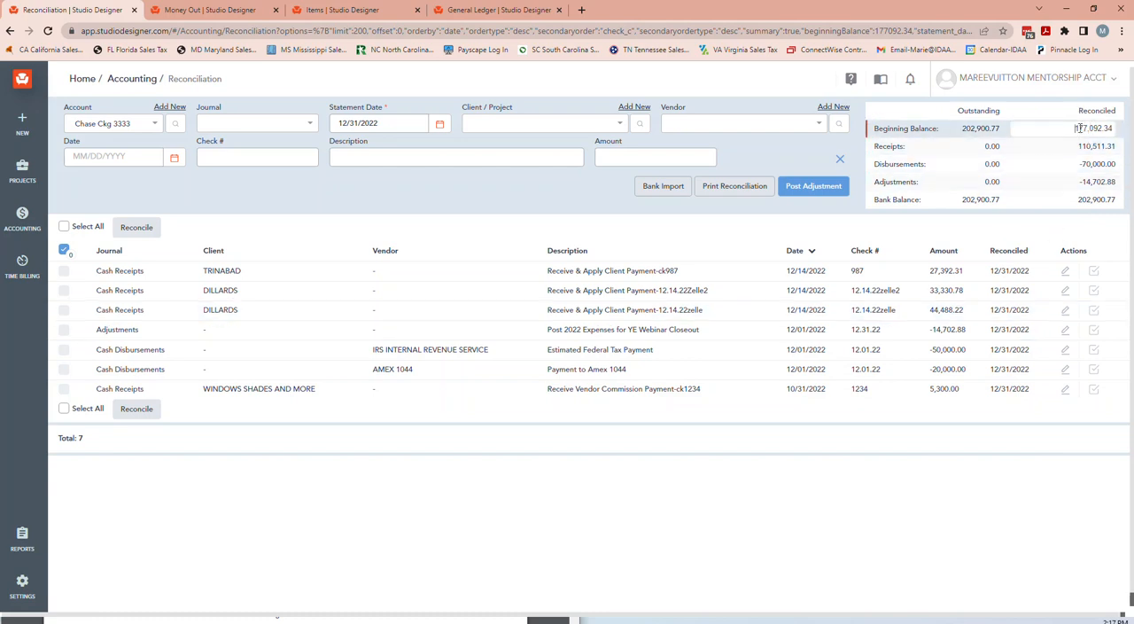
Check the reconciled beginning balance and unreconcile the three client payment receipts dated 12/14/2022.
drag(1064, 130, 1118, 134)
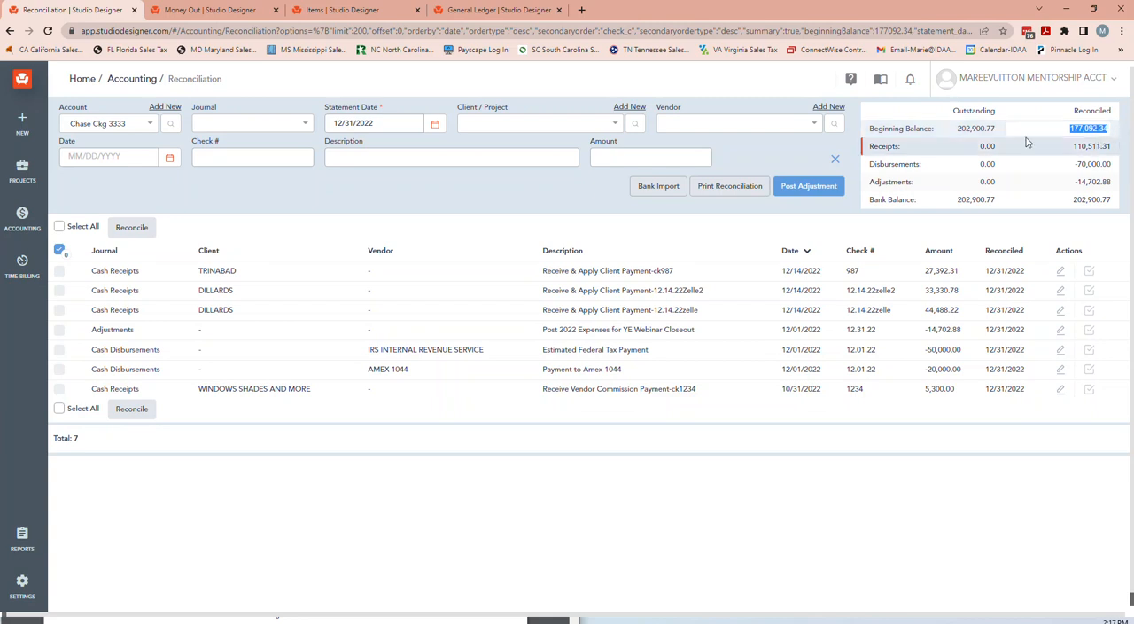
click(1088, 271)
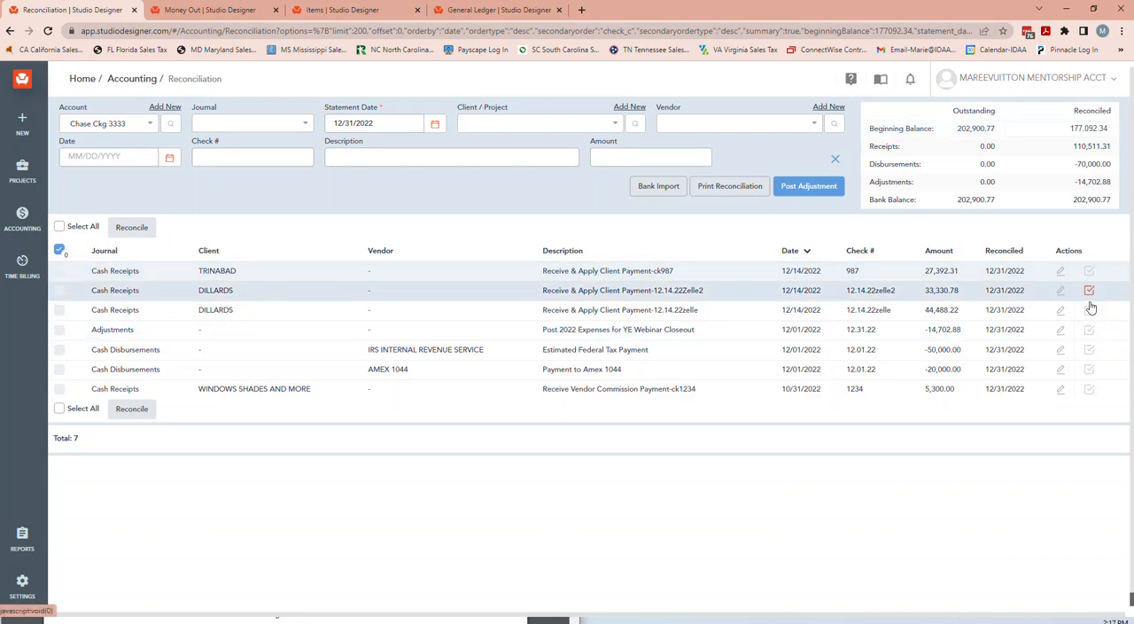
click(1089, 310)
click(1089, 291)
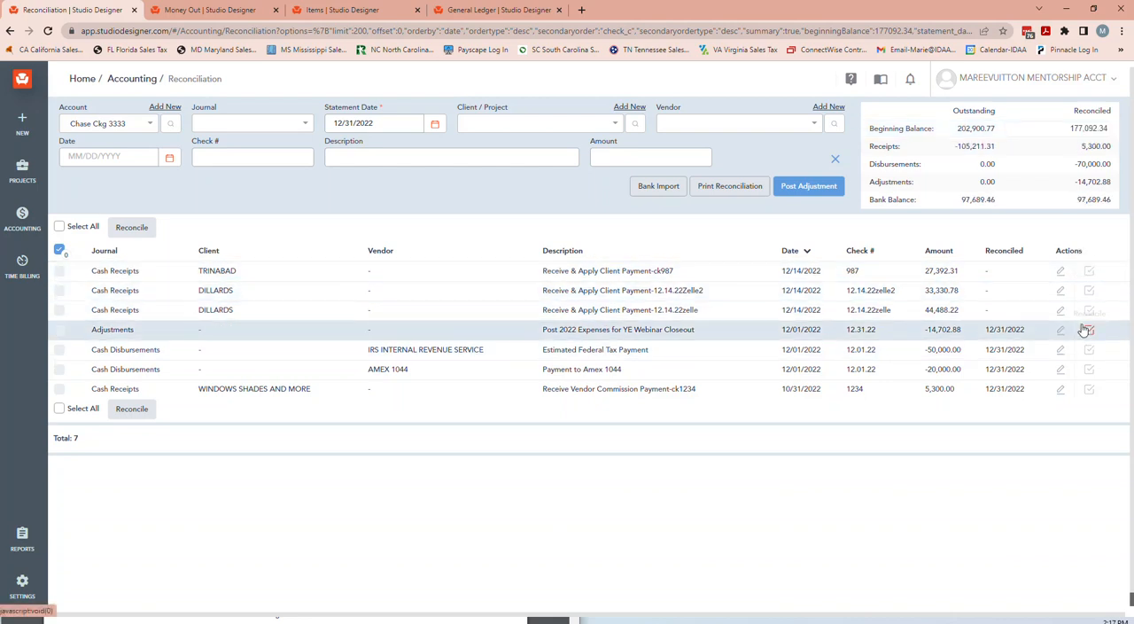
Unreconcile the expense adjustment, the IRS and Amex disbursements and the vendor commission receipt, and check the reconciled beginning balance.
click(1089, 328)
click(1089, 349)
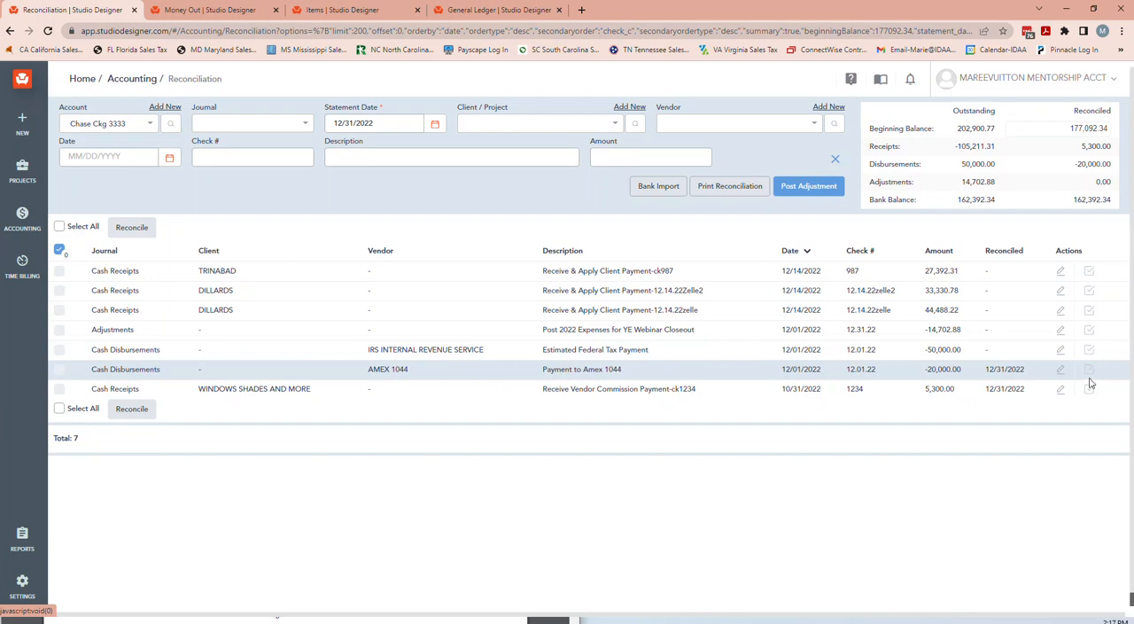
click(1089, 369)
click(1089, 388)
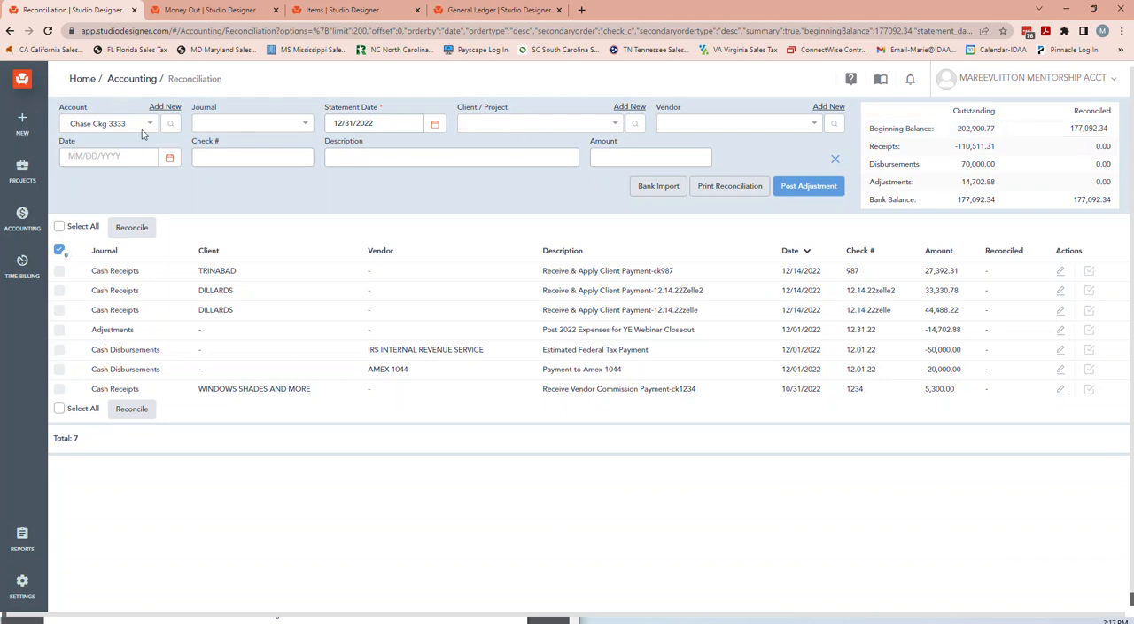
click(1092, 133)
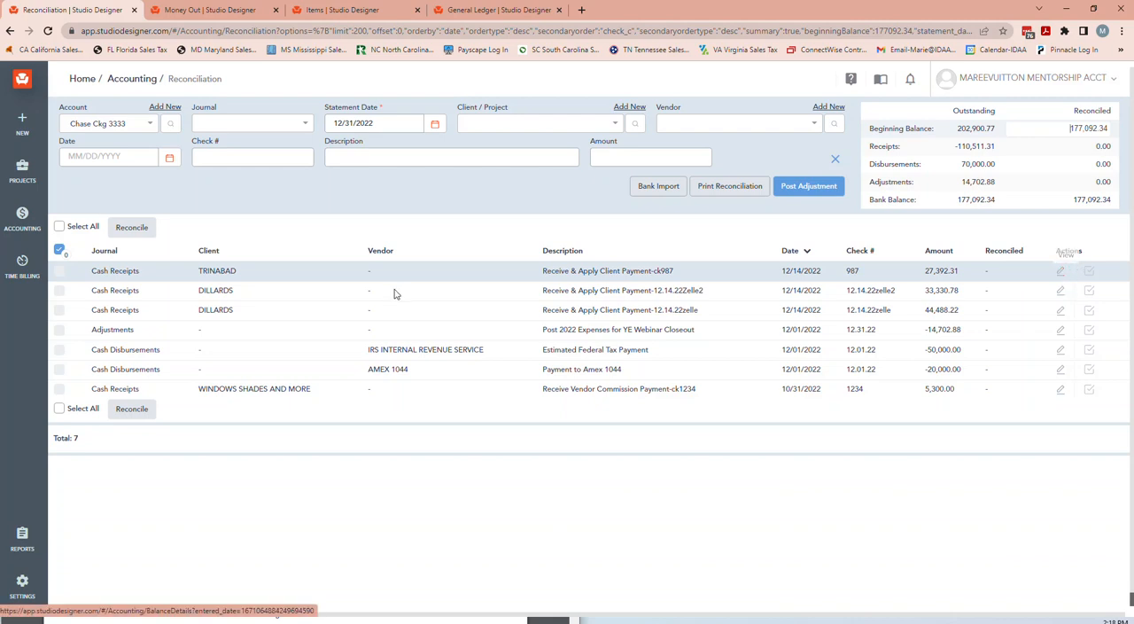
View the balance details of the 27,392.31 client payment, including its Accounts Receivable entry, and return to the reconciliation.
click(1060, 273)
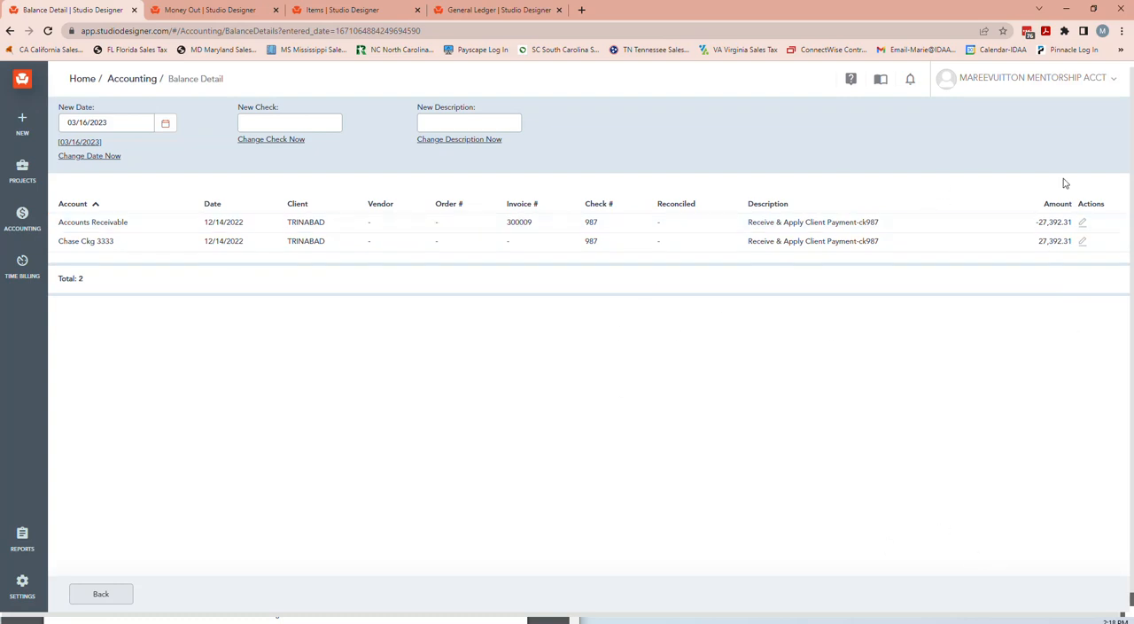
click(1085, 223)
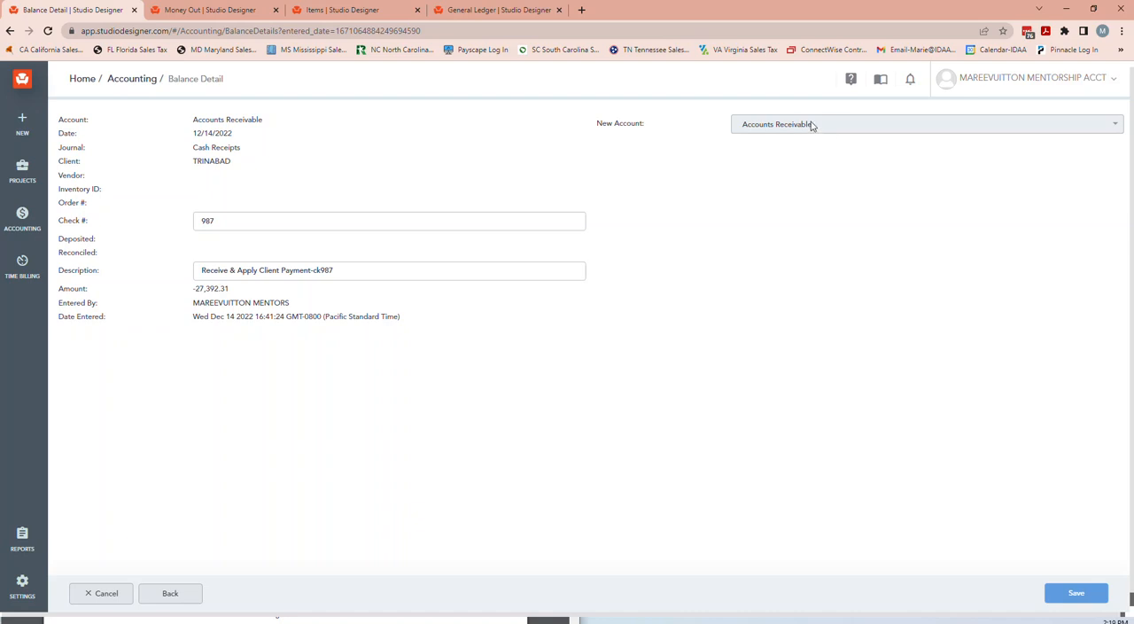
click(172, 594)
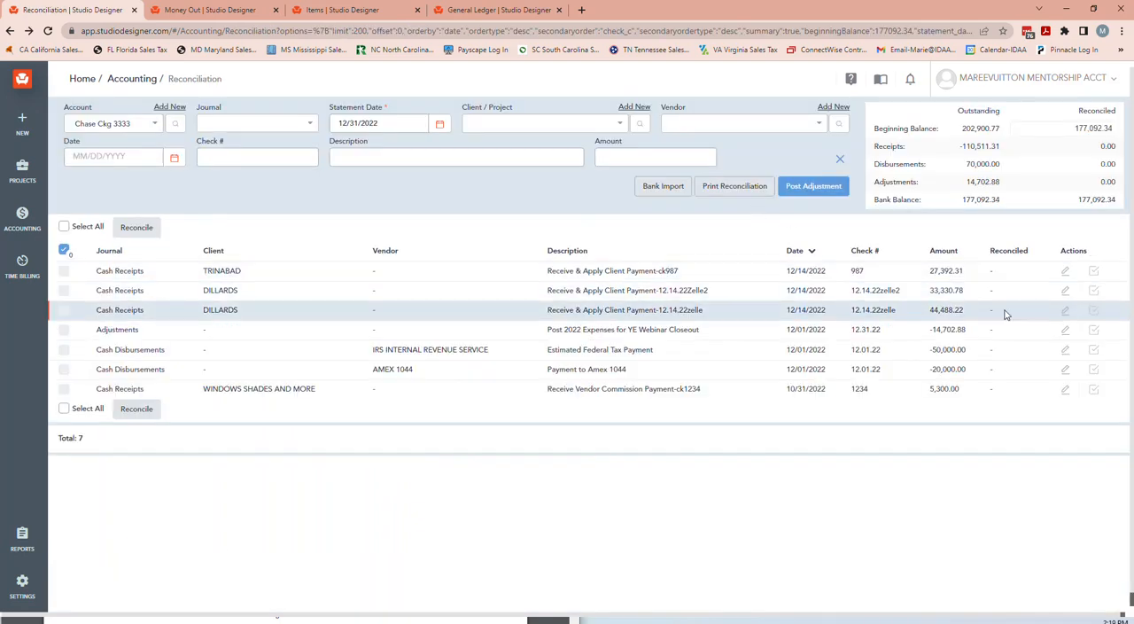
Examine the account breakdown of the 12/01/2022 year-end expense adjustment and return to the reconciliation.
click(1065, 332)
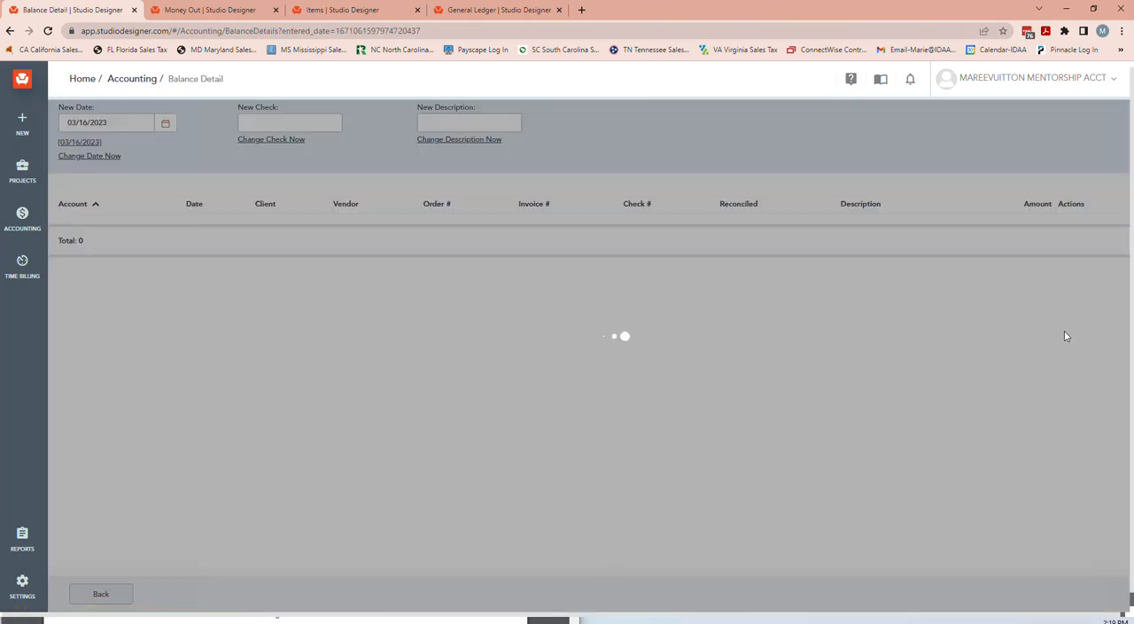
scroll(538, 381, down, 1)
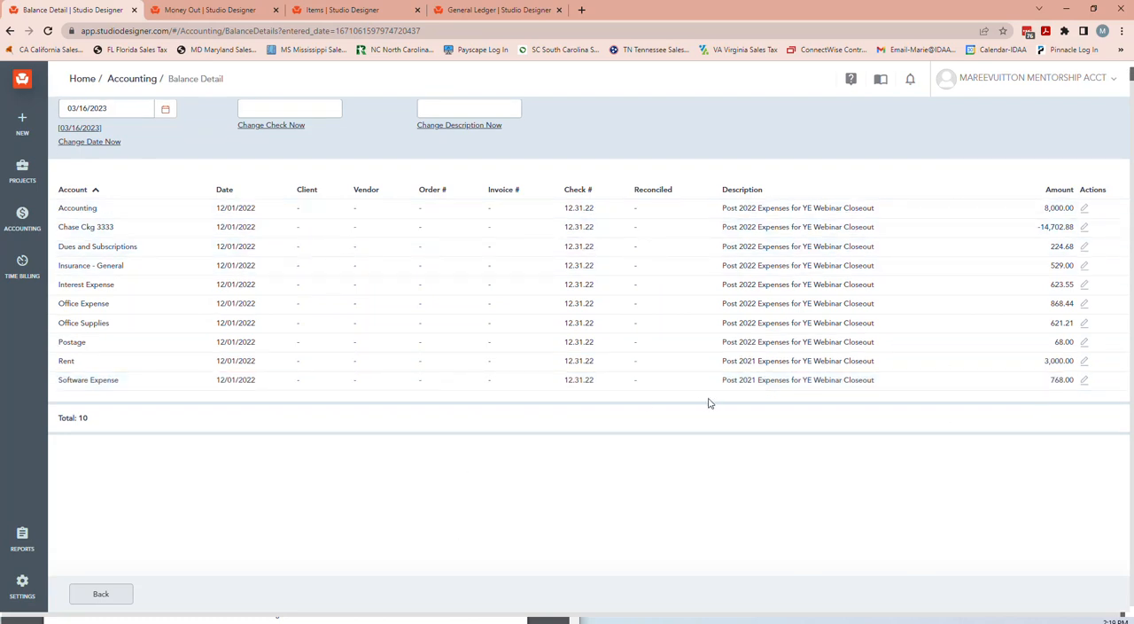
click(101, 594)
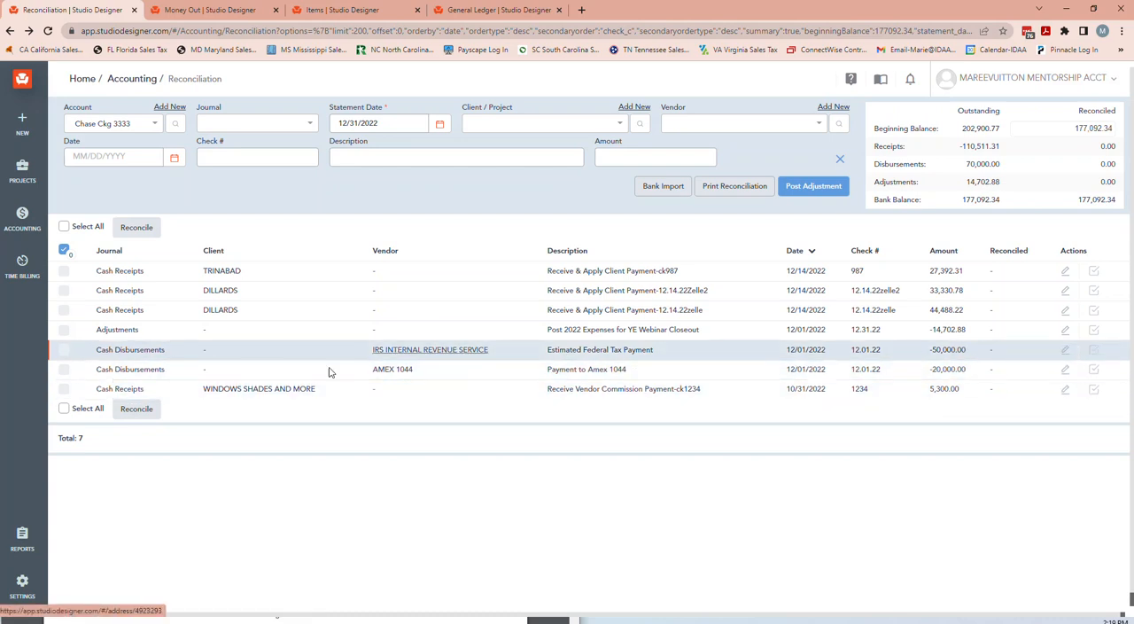
Inspect the Amex 1044 payment's entry and its available replacement accounts, and return to the reconciliation without changing it.
click(1065, 369)
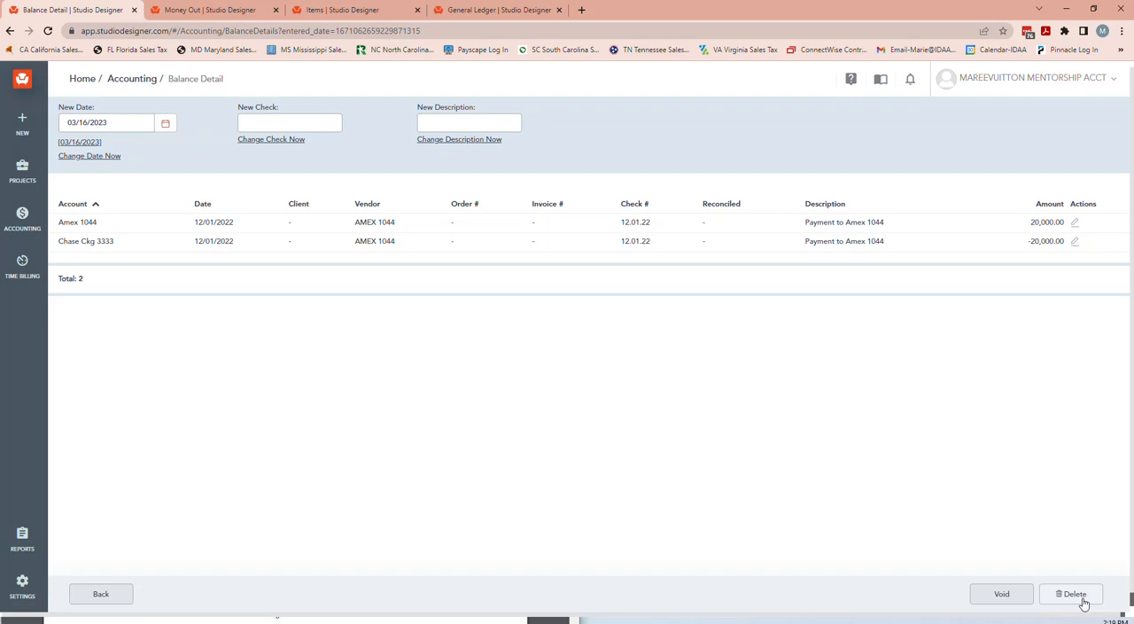
click(1075, 225)
click(794, 128)
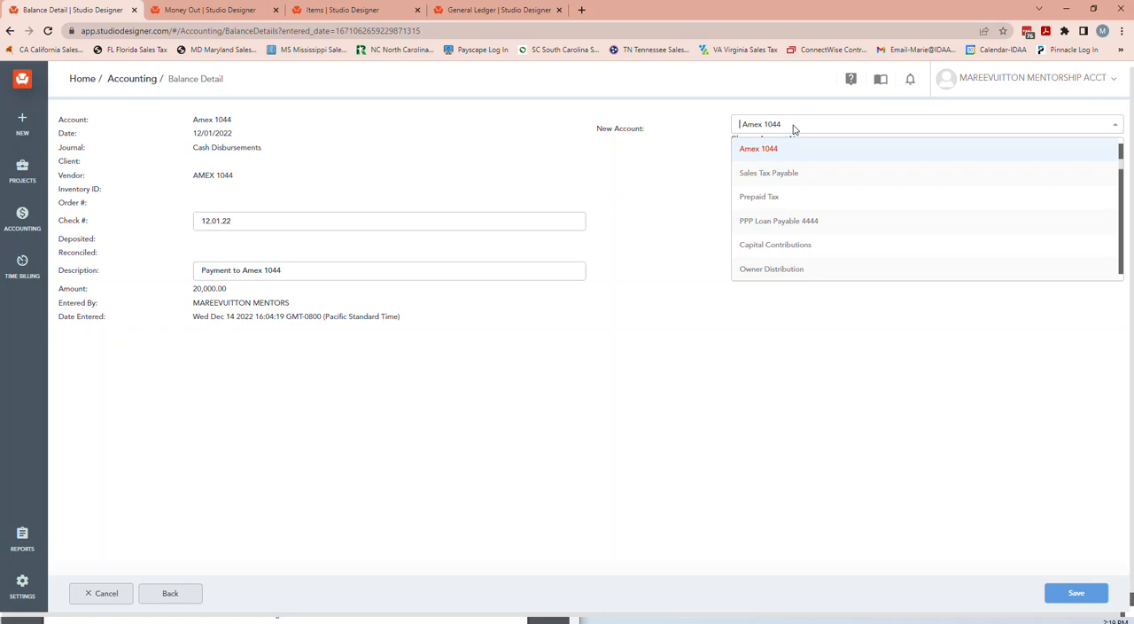
click(638, 166)
click(164, 593)
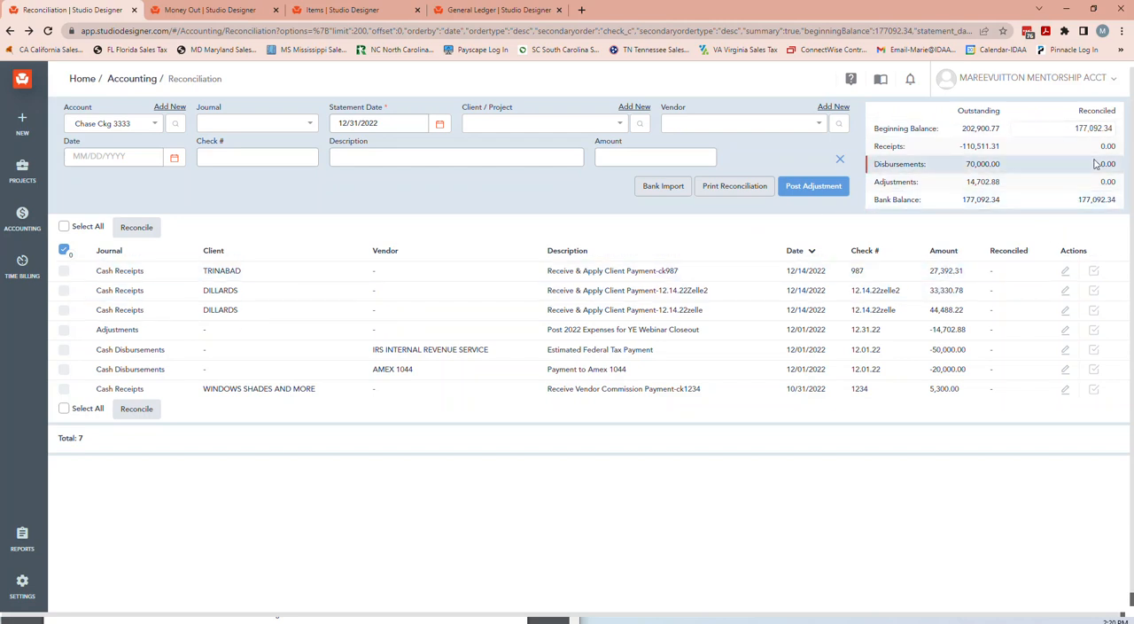
Reconcile all seven Chase checking transactions for the 12/31/2022 statement and check the reconciled bank balance.
click(1103, 275)
click(1099, 290)
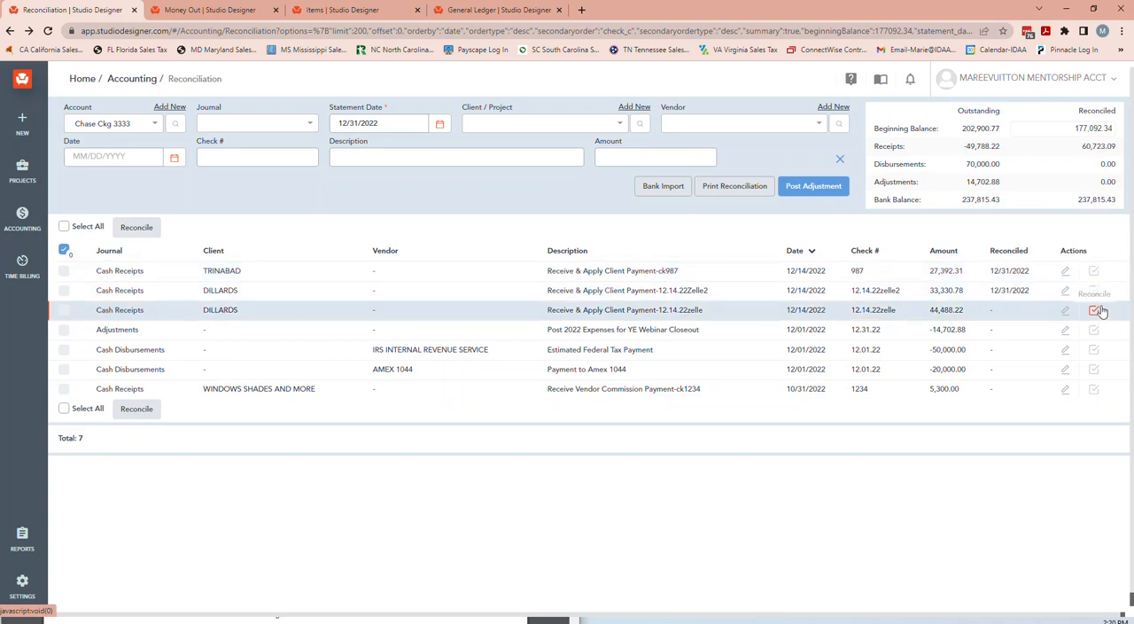
click(1097, 310)
click(1095, 329)
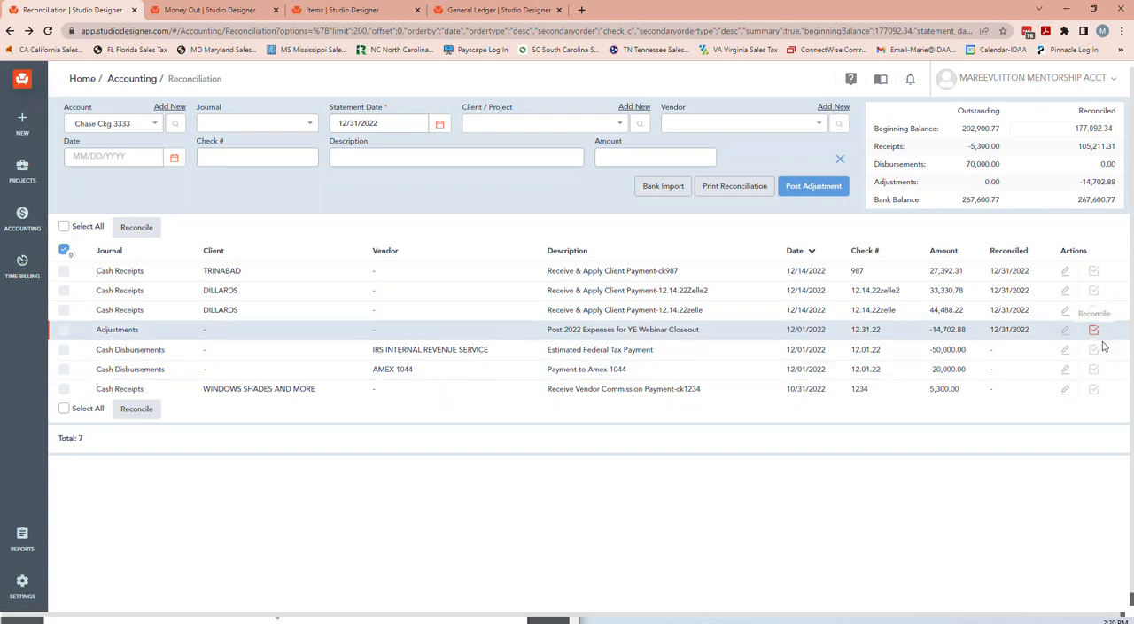
click(1095, 349)
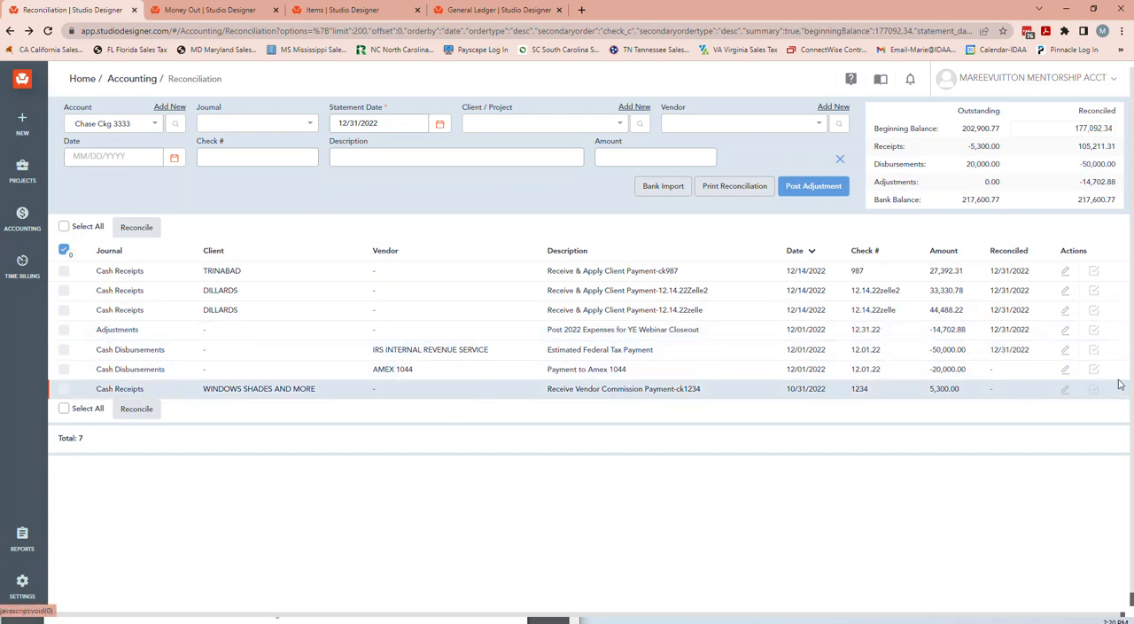
click(1095, 369)
click(1095, 390)
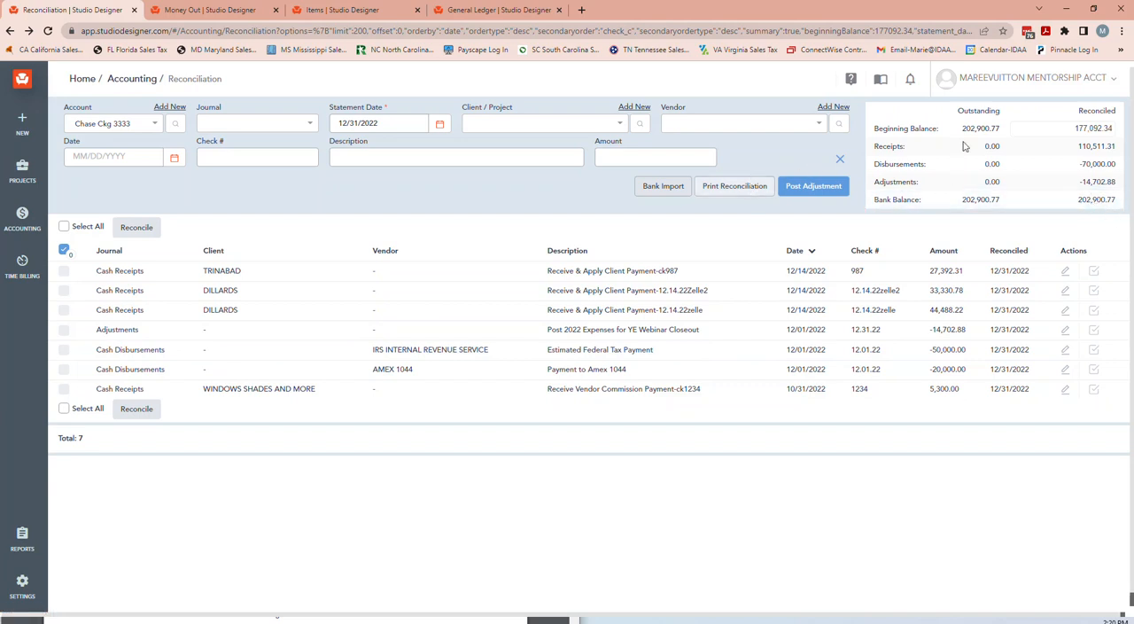
drag(1078, 202, 1118, 201)
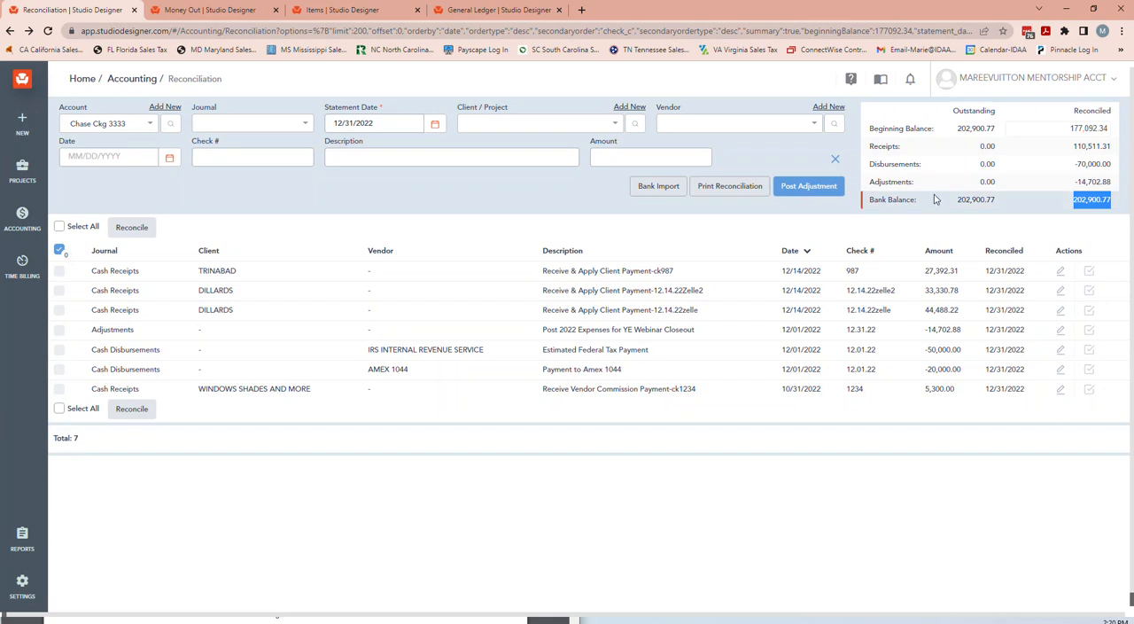
click(864, 232)
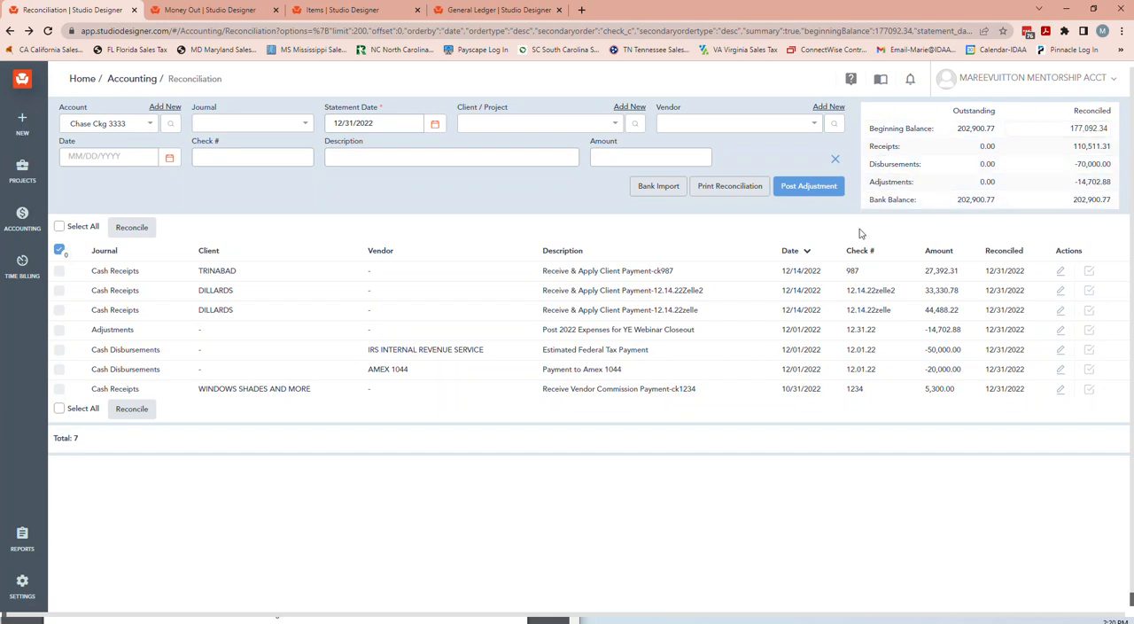
Generate the Outstanding Reconciliation and Reconciled Reconciliation reports in portrait and return to the reconciliation list.
click(726, 188)
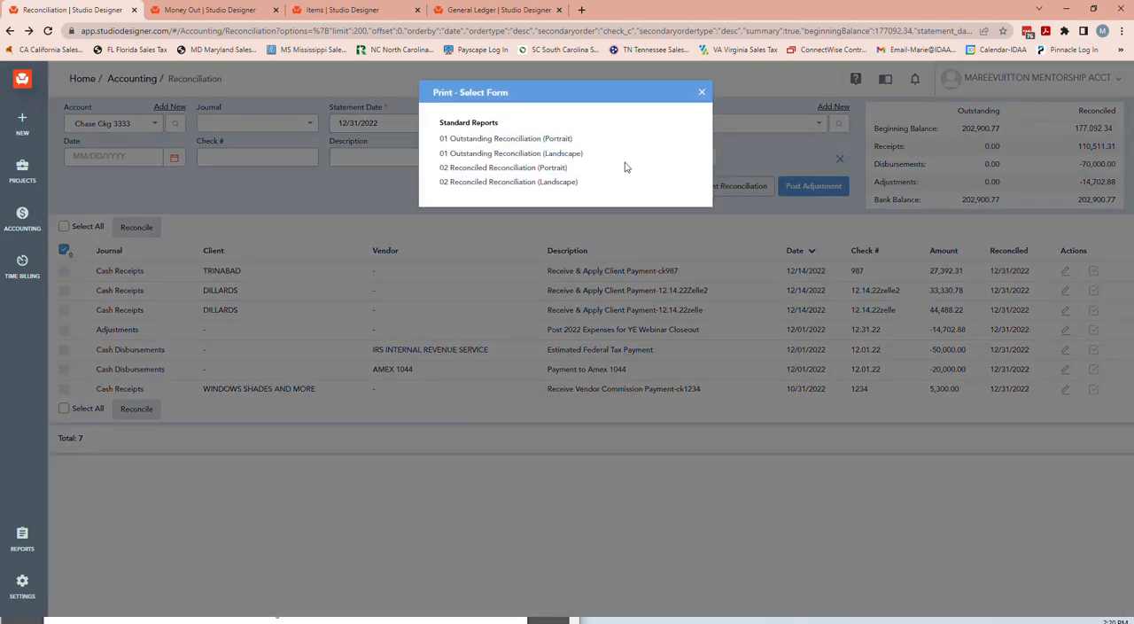
click(556, 139)
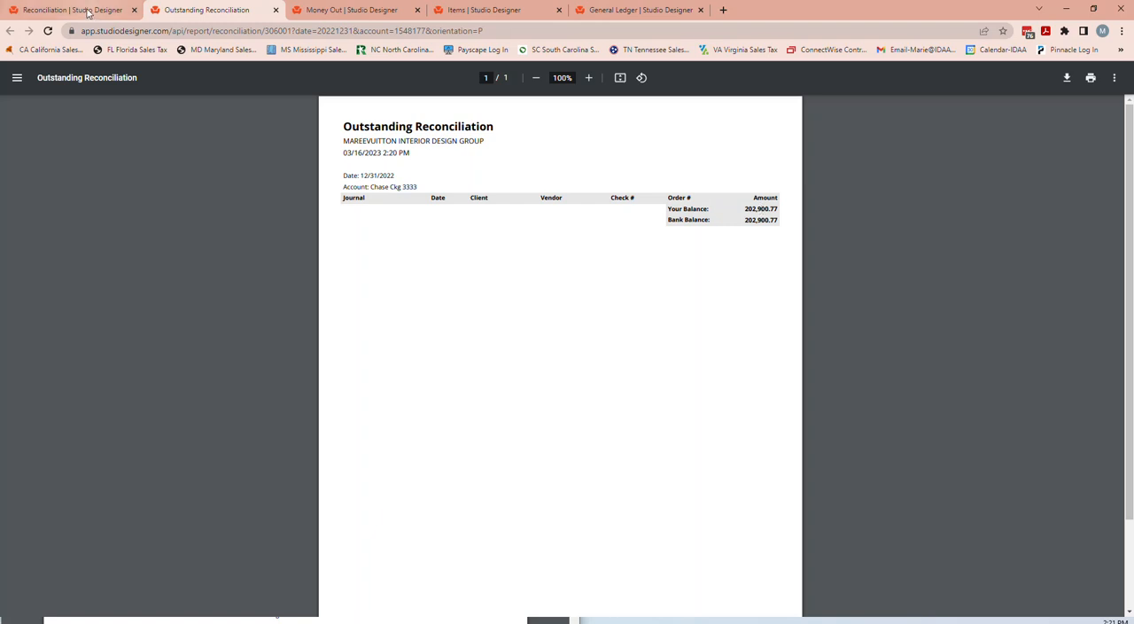
key(ctrl+1)
click(546, 169)
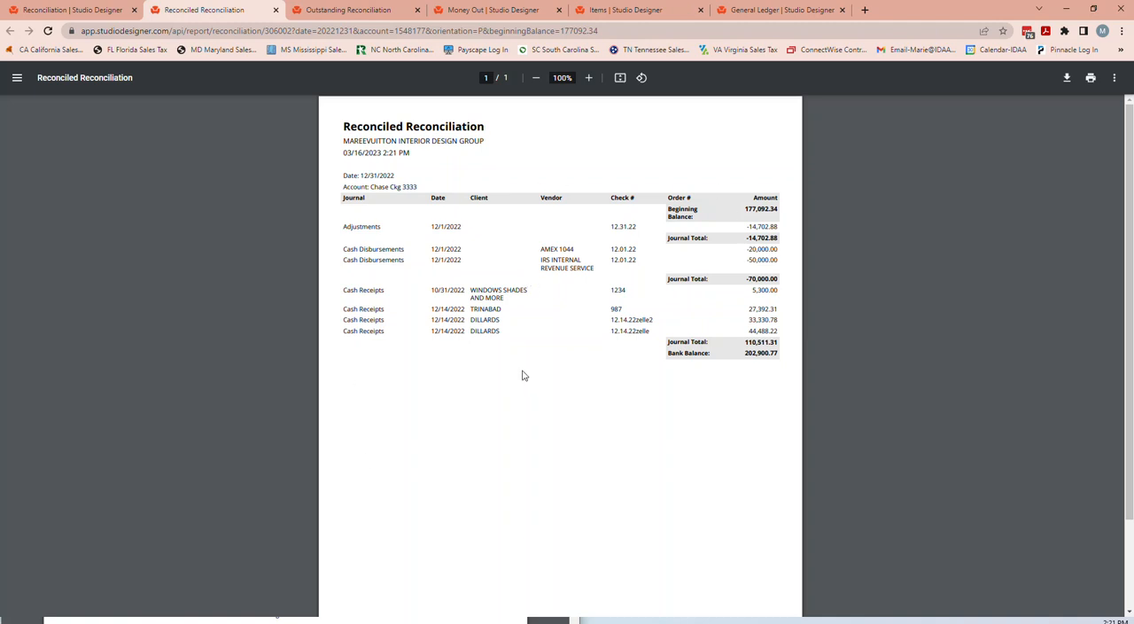
click(88, 12)
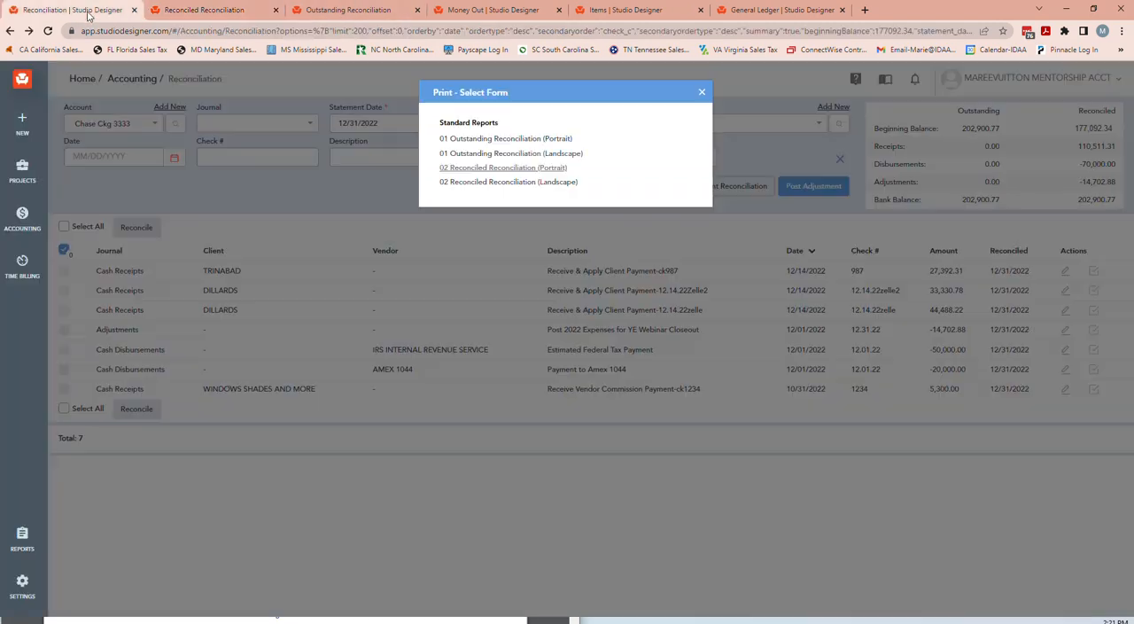
click(702, 94)
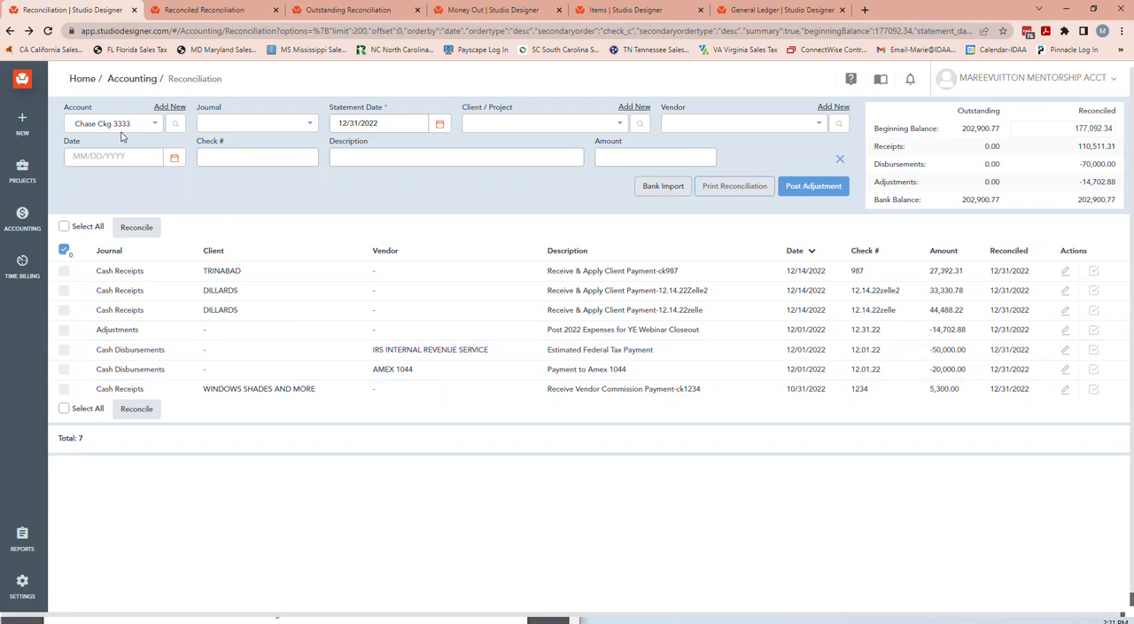
View the Petty Cash account's transactions and switch the reconciliation to the Amex 1044 account, keeping the 12/31/2022 statement date.
click(119, 128)
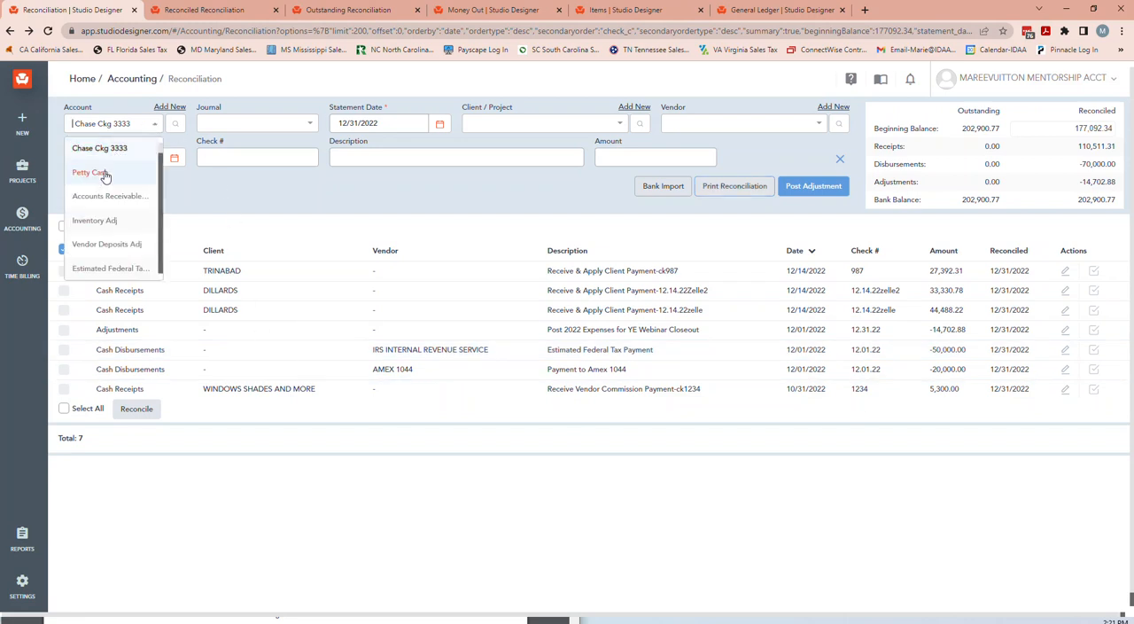
click(104, 176)
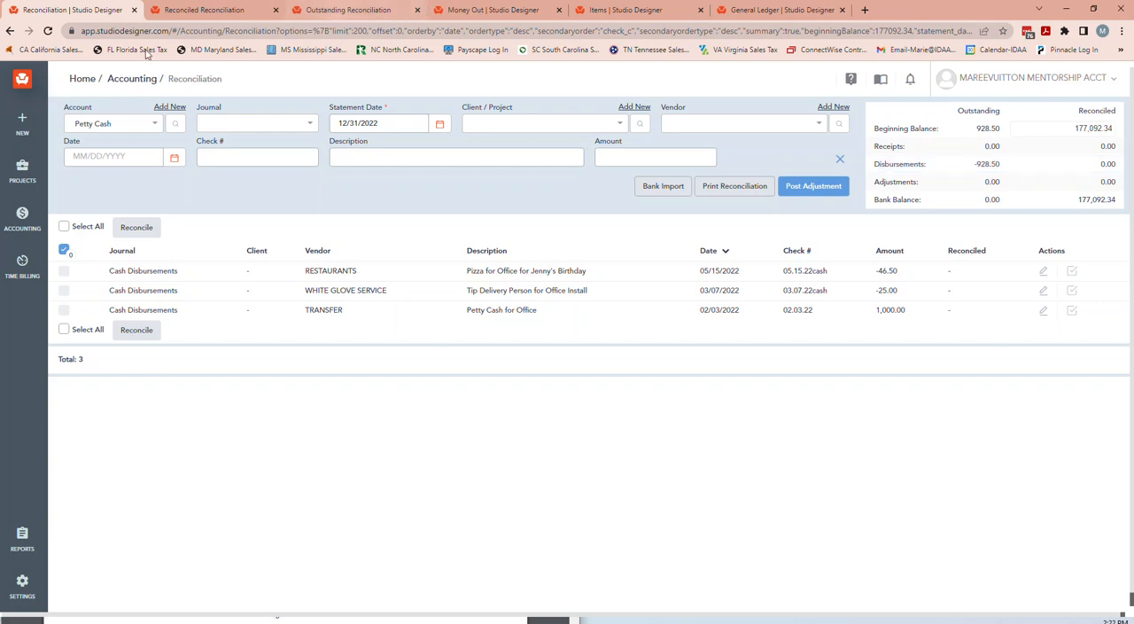
click(112, 125)
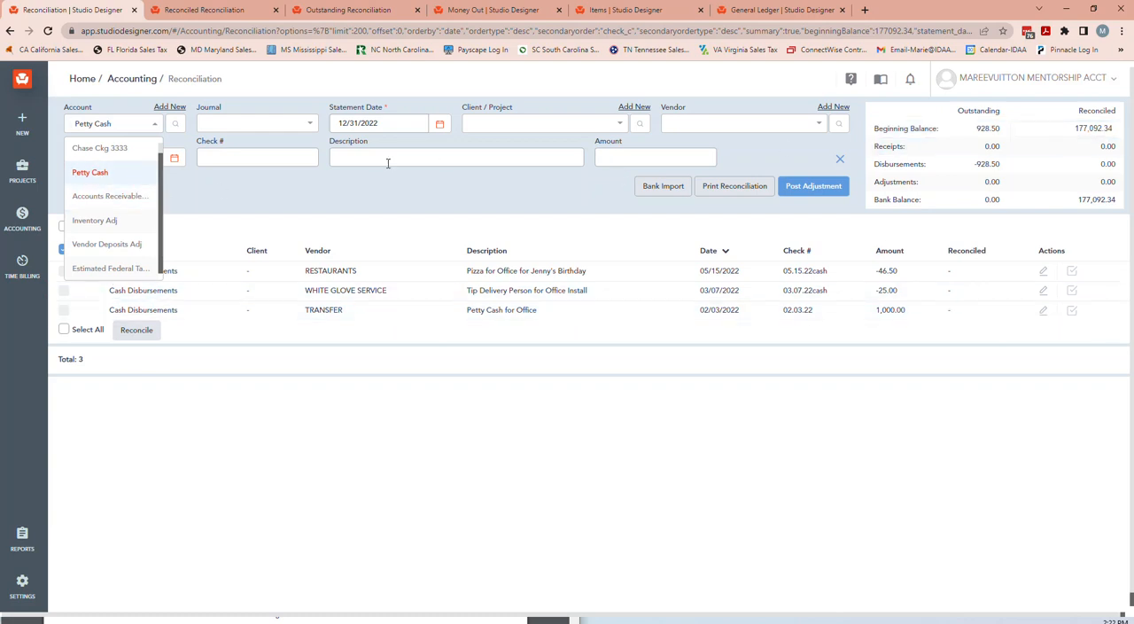
scroll(115, 213, down, 3)
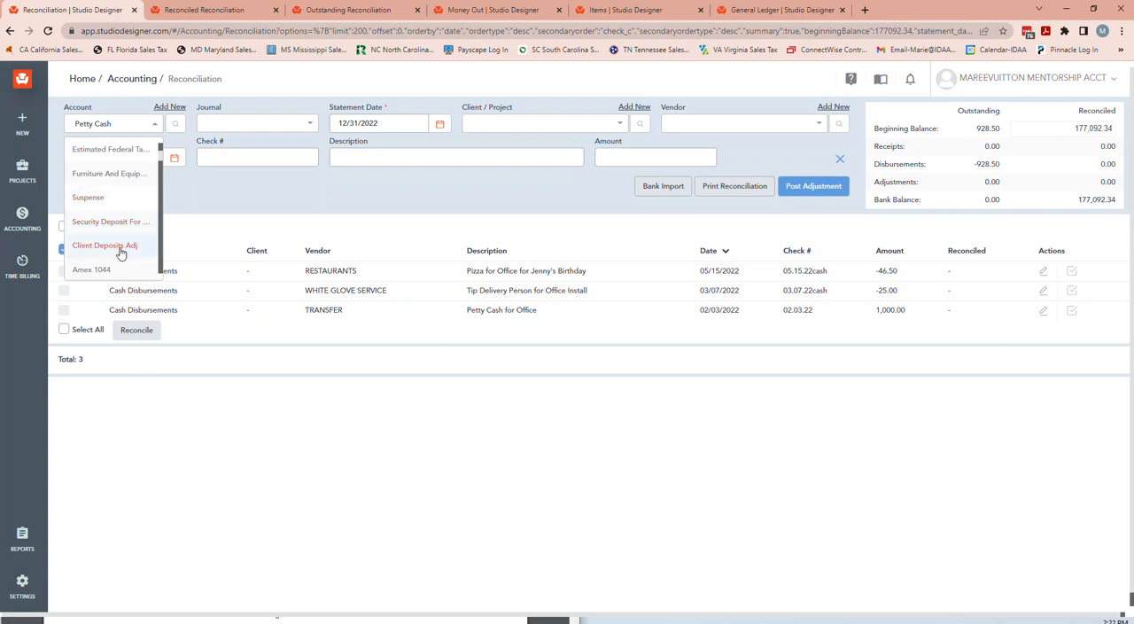
click(92, 269)
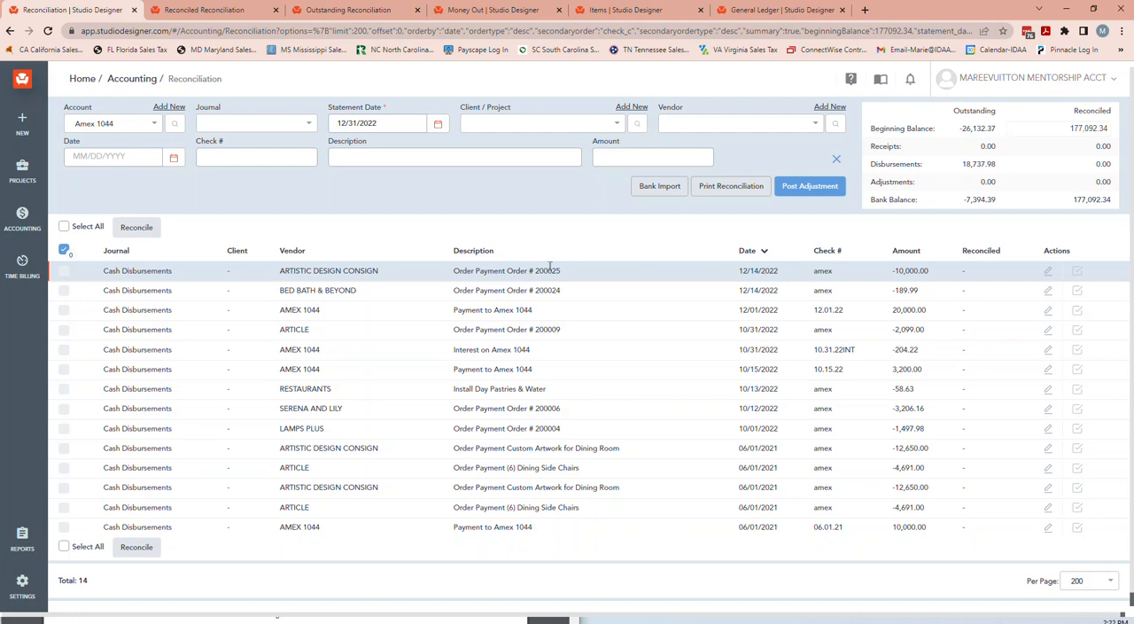
click(387, 118)
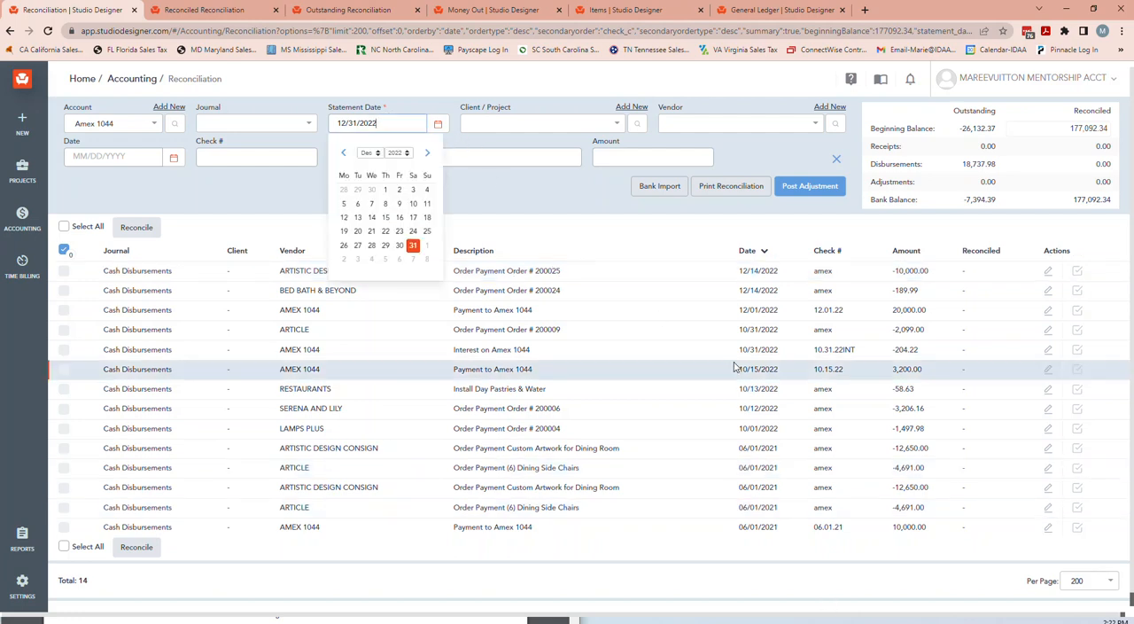
click(584, 205)
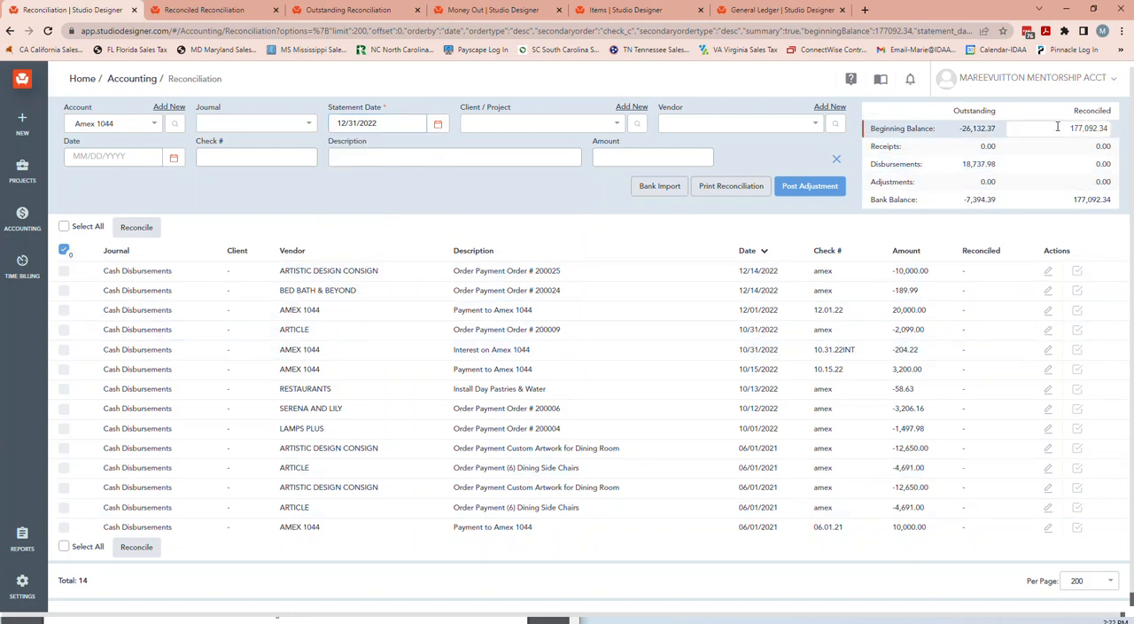
Clear the carried-over reconciled beginning balance for Amex 1044 and set it to -7,394.39.
drag(1061, 127, 1129, 130)
key(BackSpace)
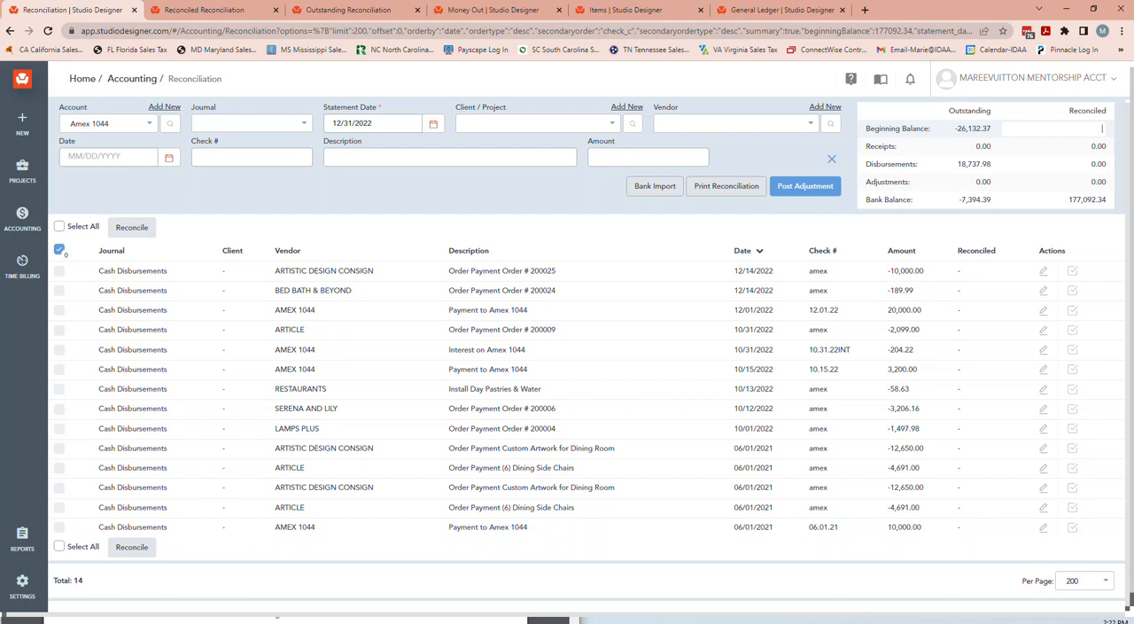
click(1015, 229)
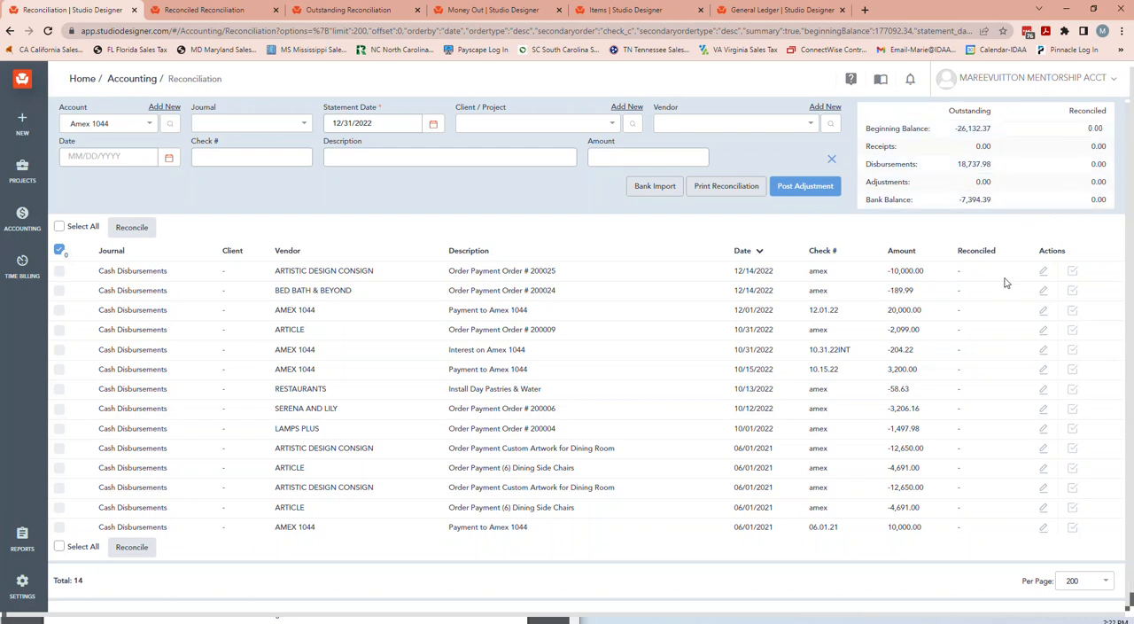
click(1066, 130)
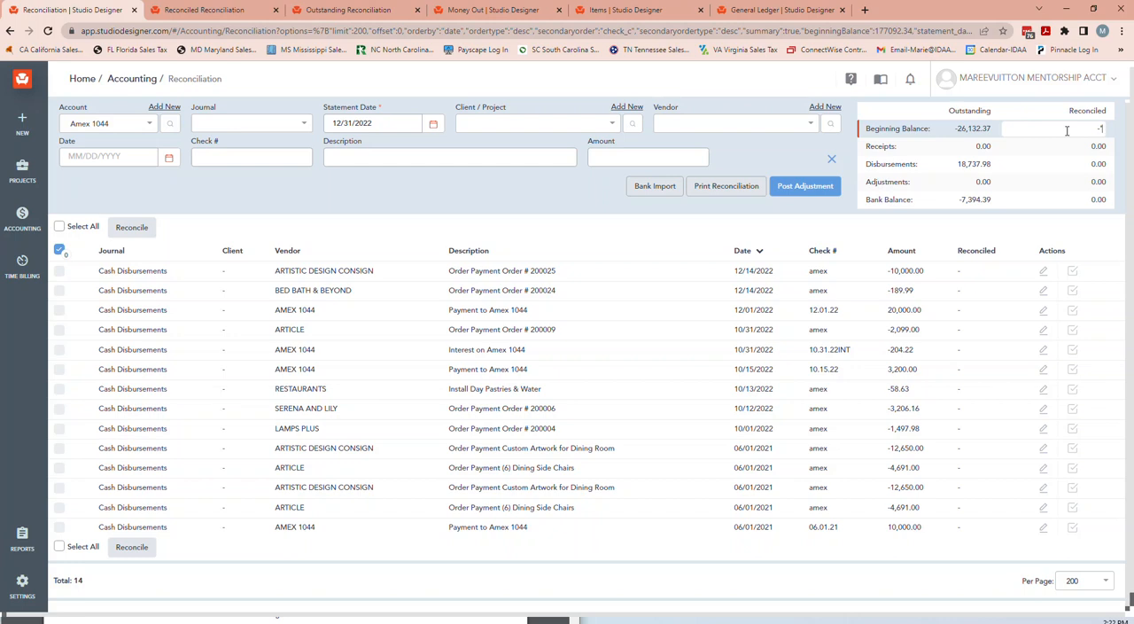
text(-7394.39)
key(Tab)
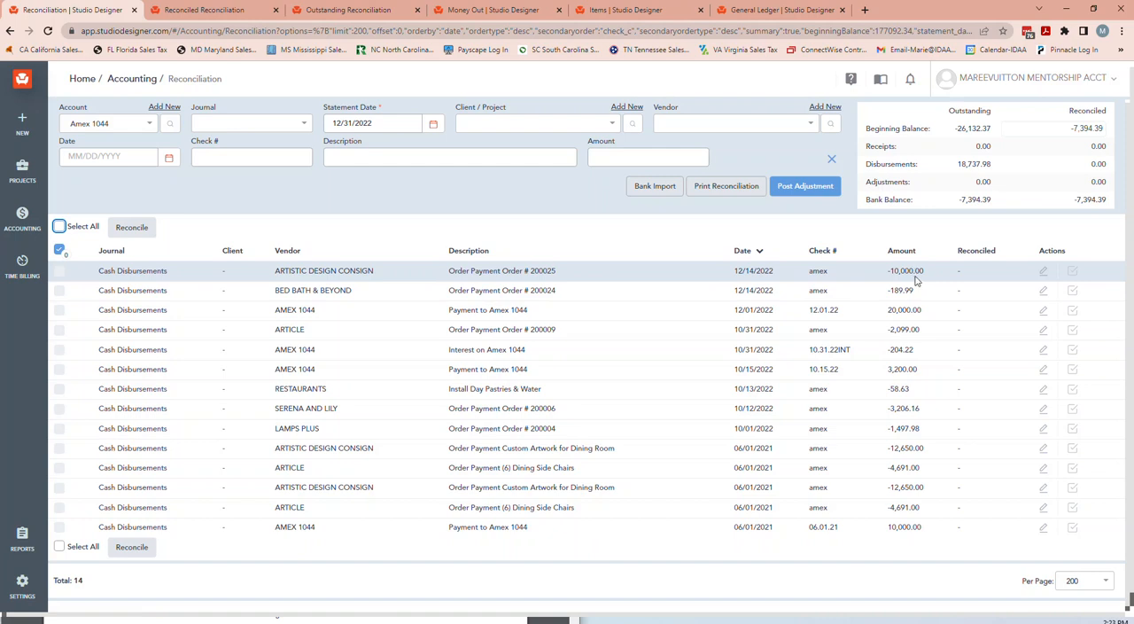
Reconcile the two 12/14/2022 Amex order payments to Artistic Design Consign and Bed Bath & Beyond, checking the reconciled balances.
click(1076, 271)
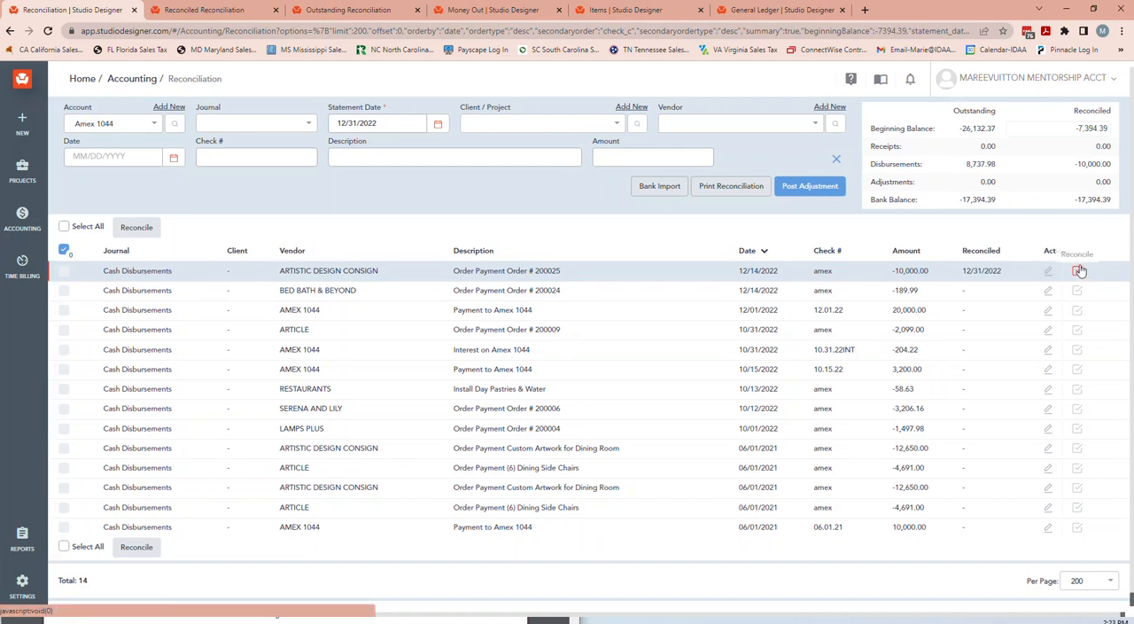
drag(1073, 202, 1117, 205)
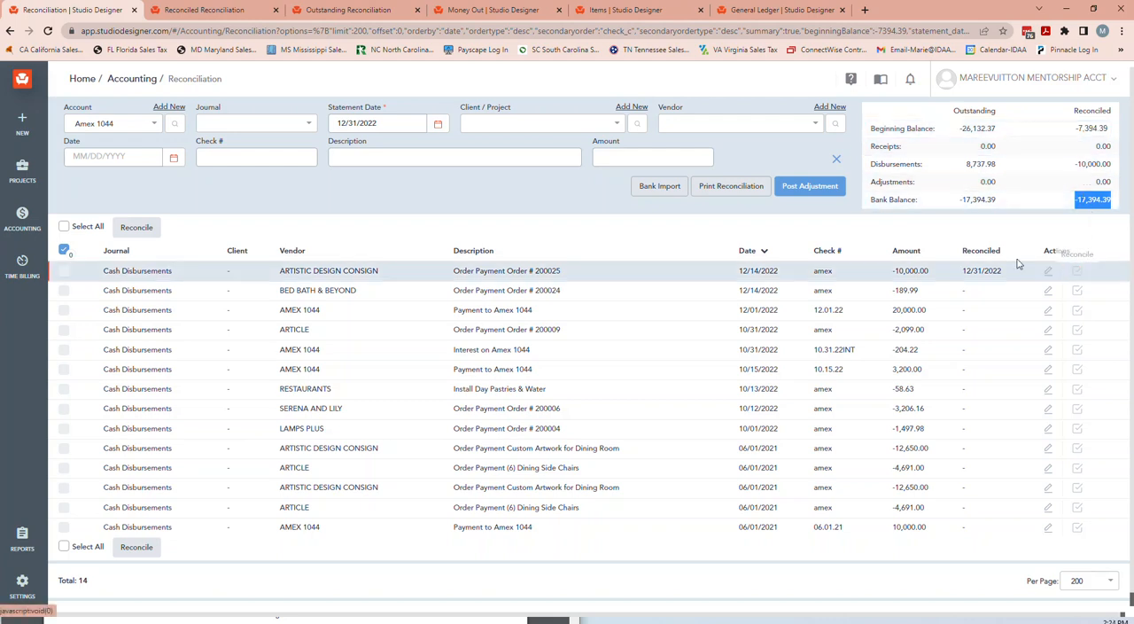
drag(1071, 126, 1113, 127)
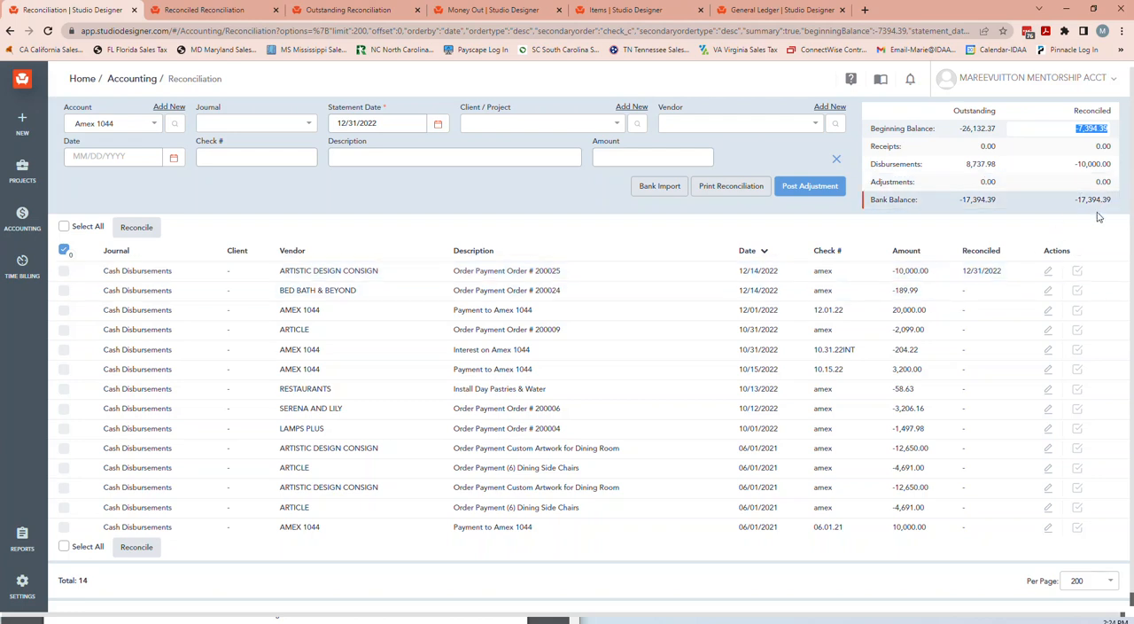
click(1076, 292)
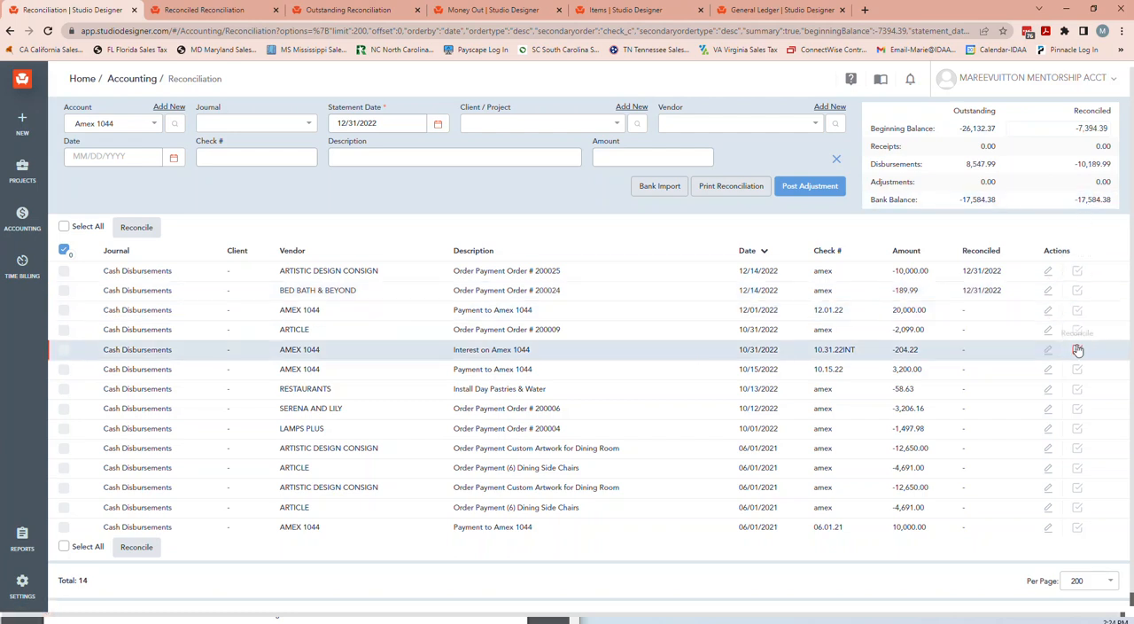
Reconcile the 10/31/2022 Article and interest entries, the Restaurants and Serena and Lily charges, and the 12/01/2022 Amex payment; check the bank balance.
click(1077, 332)
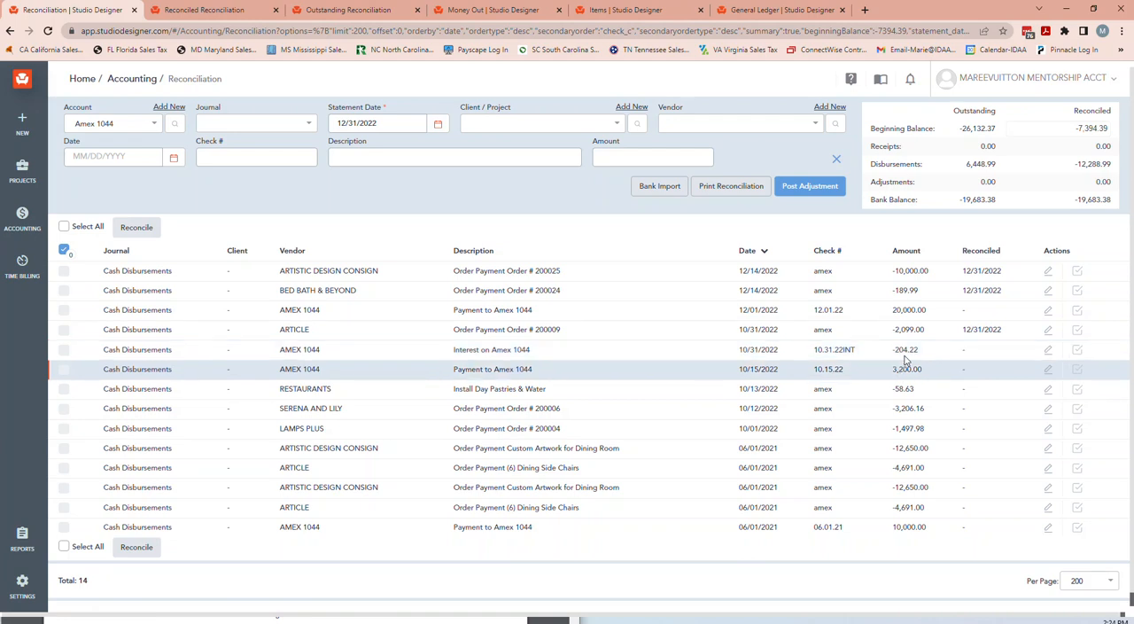
click(1077, 349)
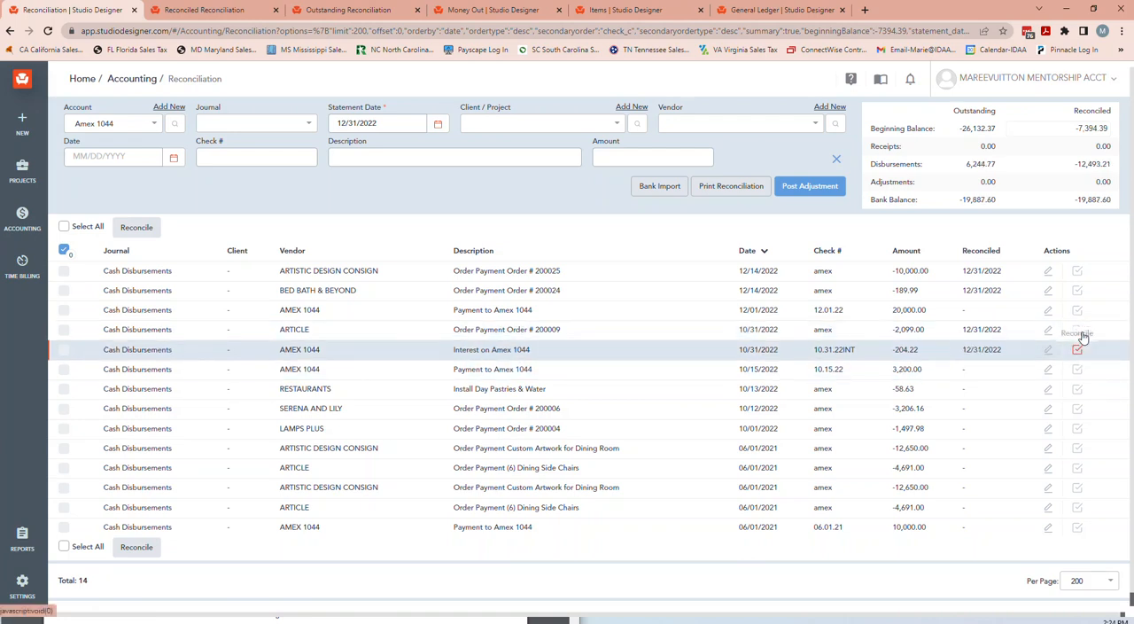
click(1079, 389)
click(1079, 409)
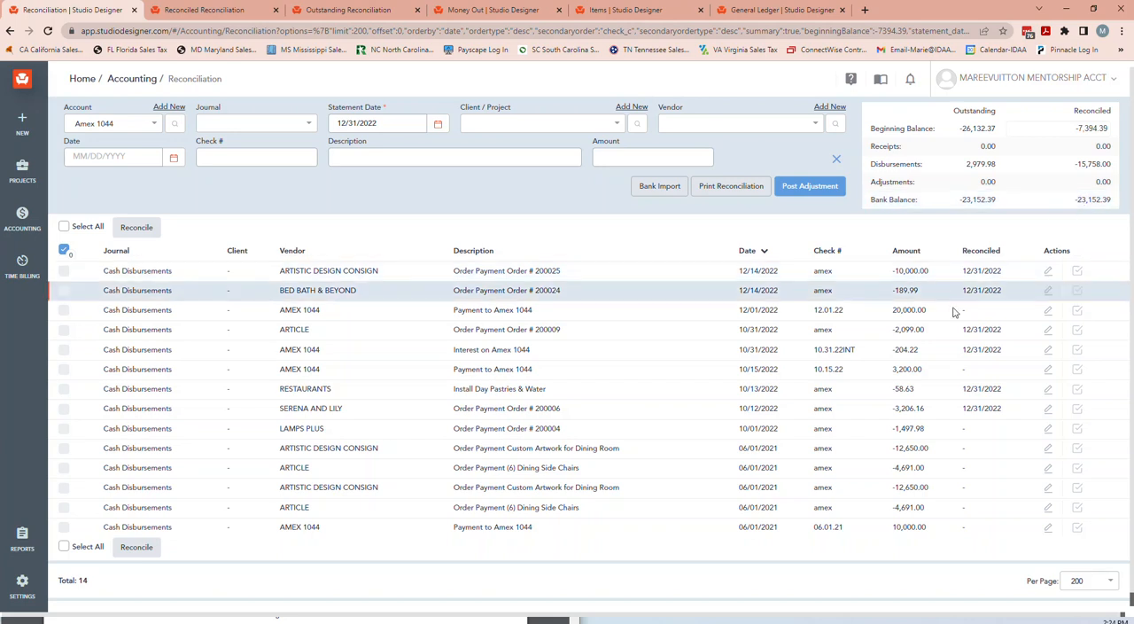
click(1077, 311)
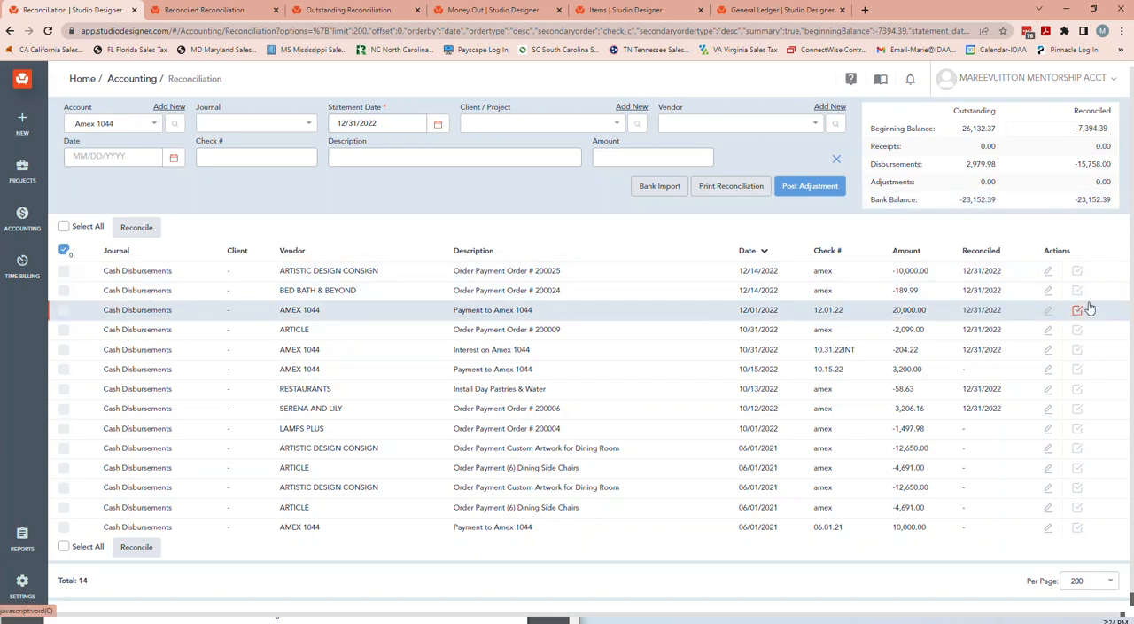
drag(1086, 201, 1113, 201)
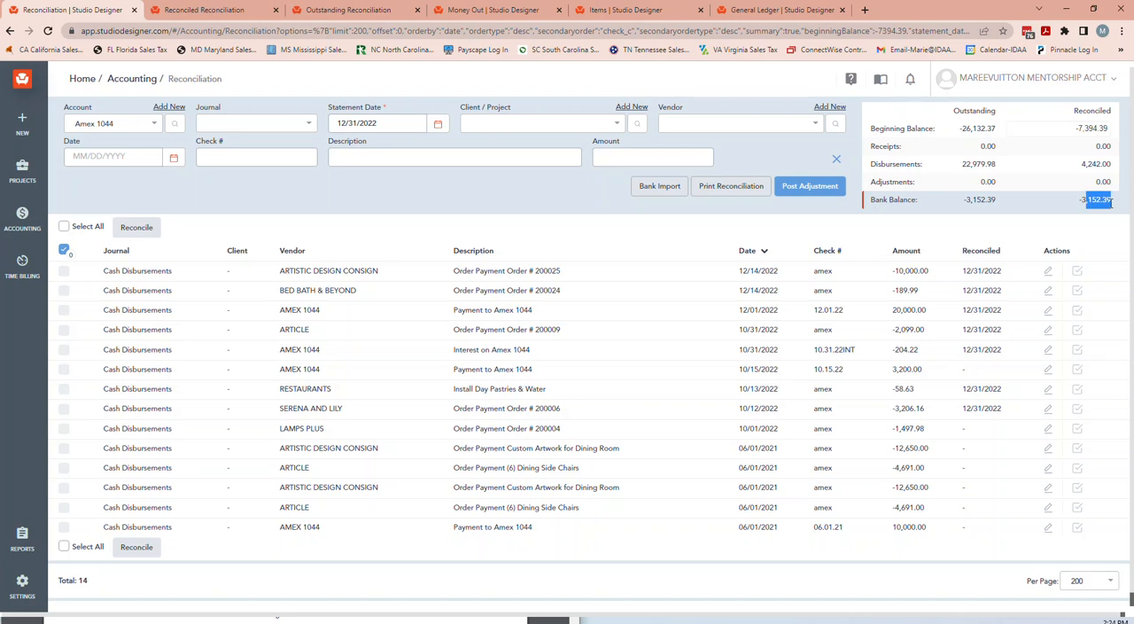
click(1076, 225)
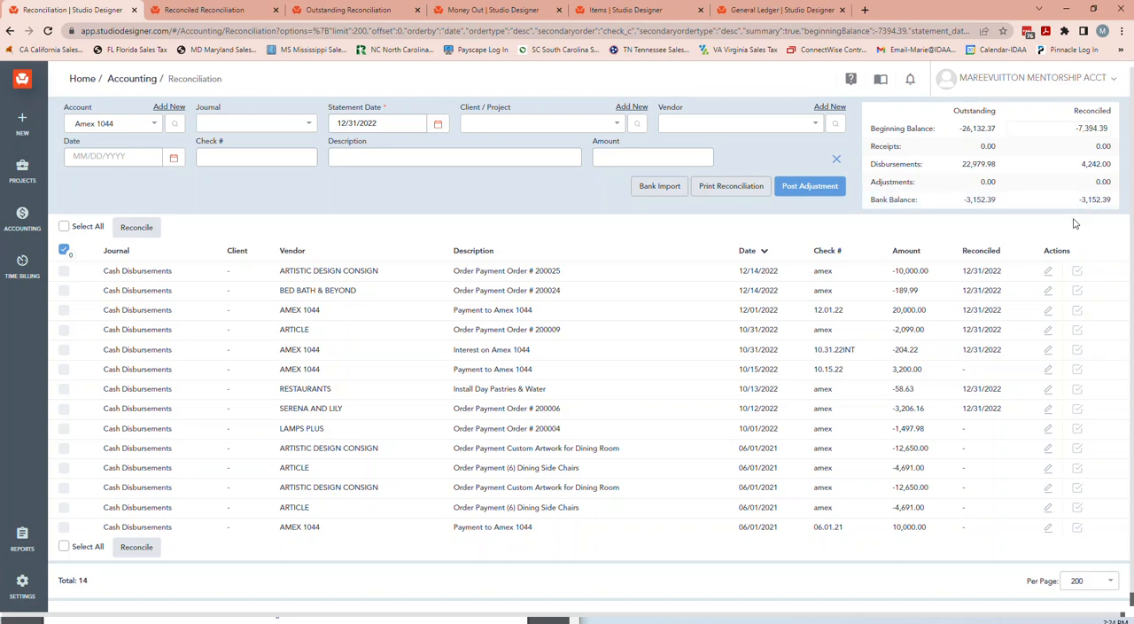
Generate the portrait Outstanding Reconciliation report for Amex 1044 and check its bank balance and book balance.
click(730, 186)
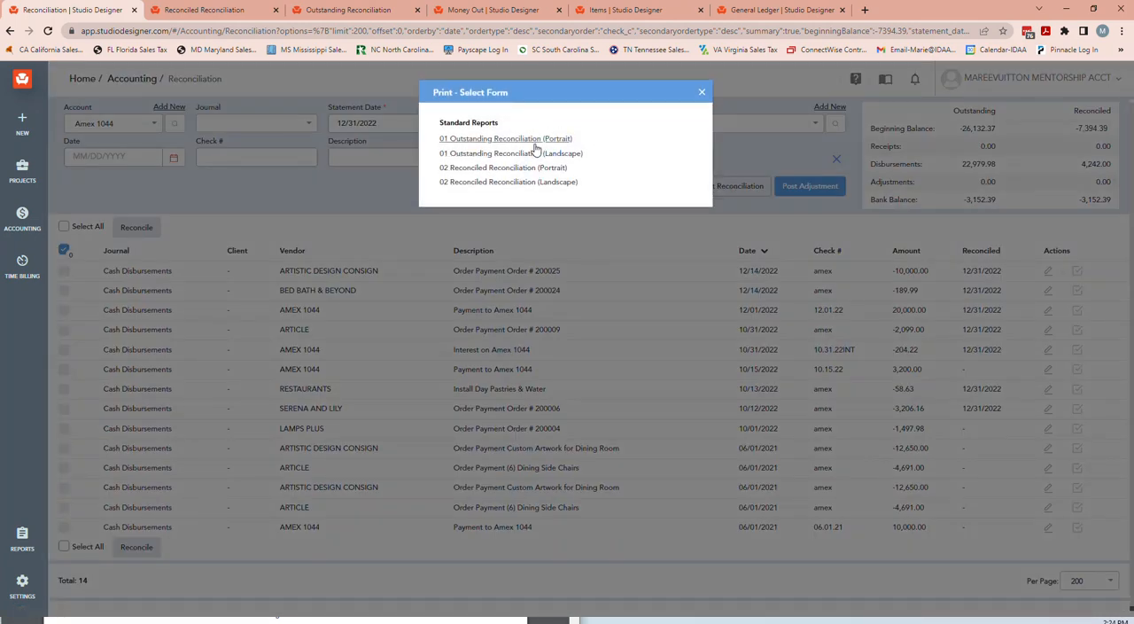
click(532, 141)
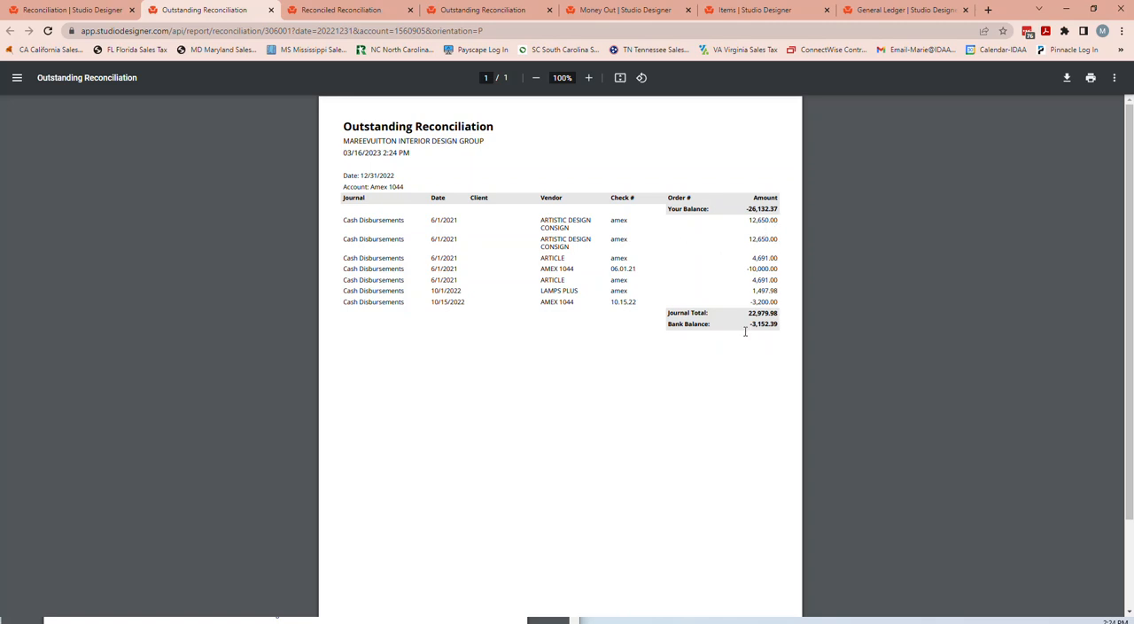
drag(749, 327, 789, 324)
drag(745, 209, 781, 209)
Generate the portrait Reconciled Reconciliation report for Amex 1044 and return to the reconciliation list to check the outstanding beginning balance.
click(76, 10)
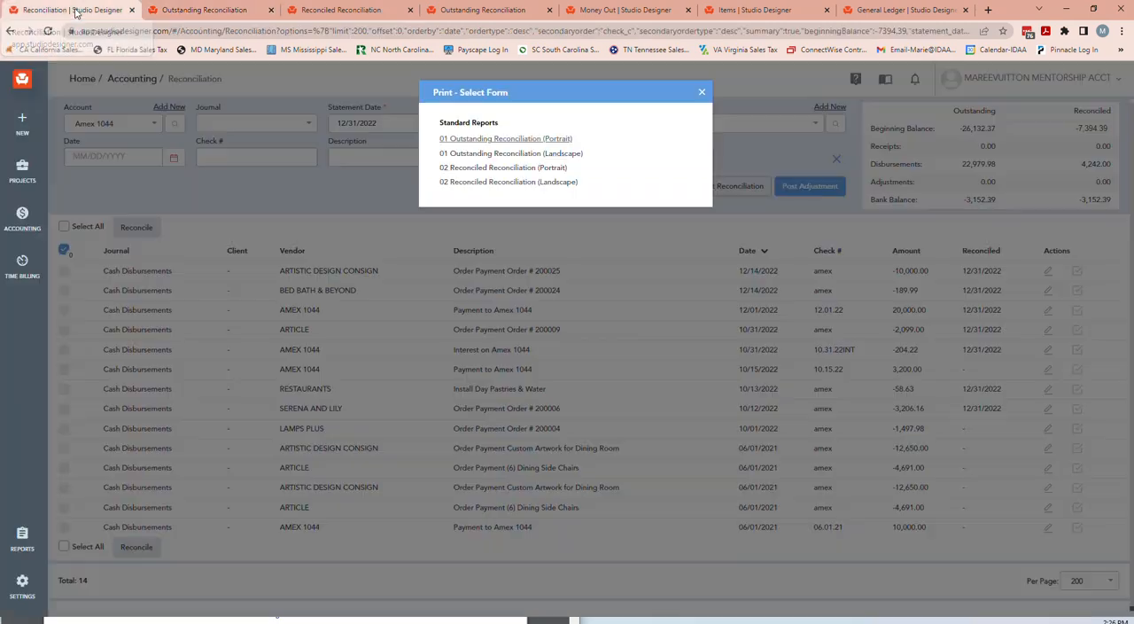
click(459, 168)
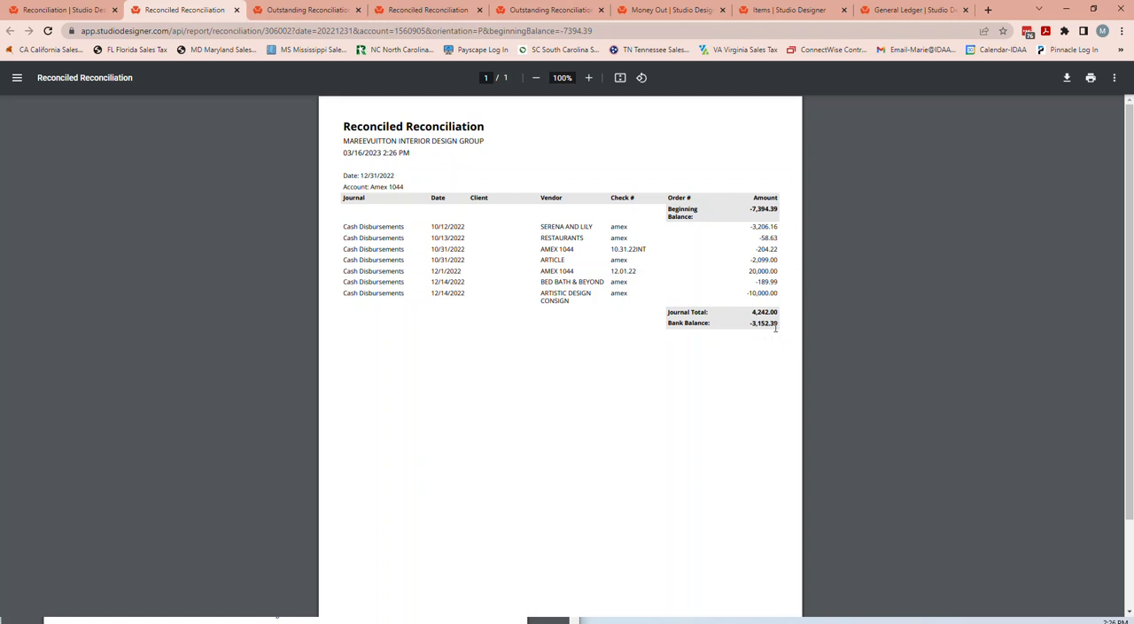
click(69, 11)
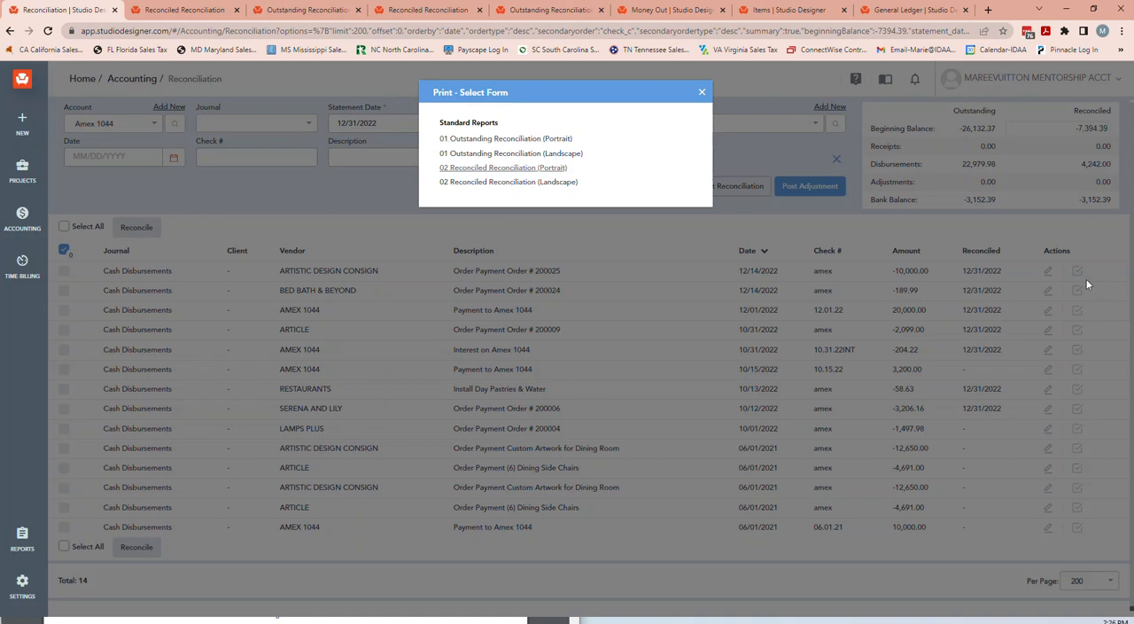
click(702, 92)
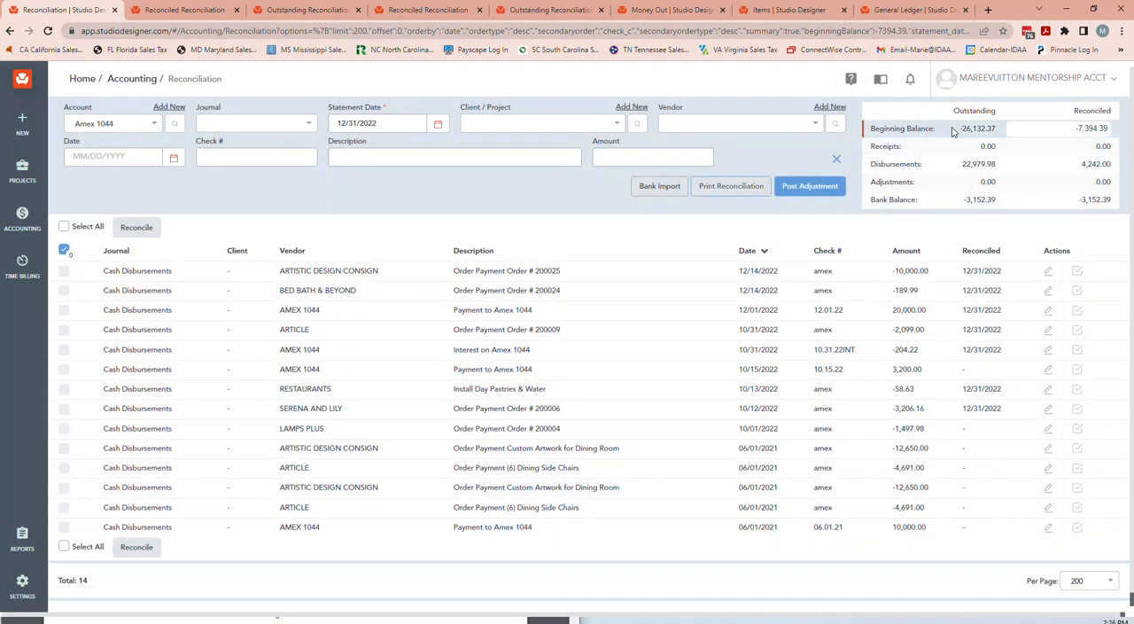
drag(958, 129, 983, 140)
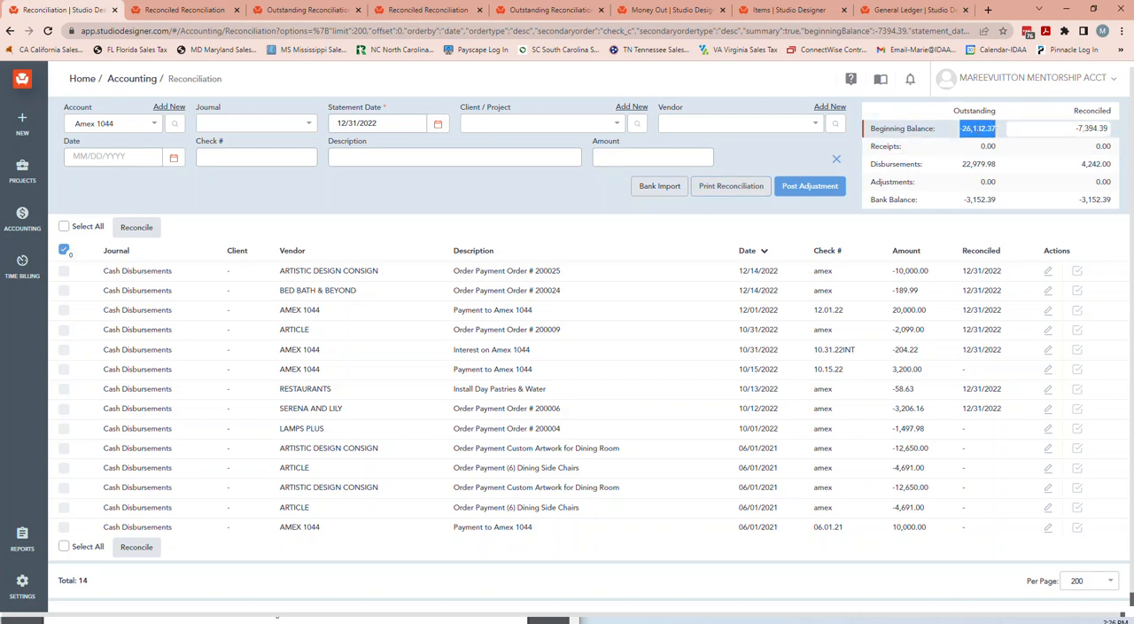
Remove the 12/31/2022 reconciled mark from all seven reconciled Amex 1044 transactions.
click(1079, 274)
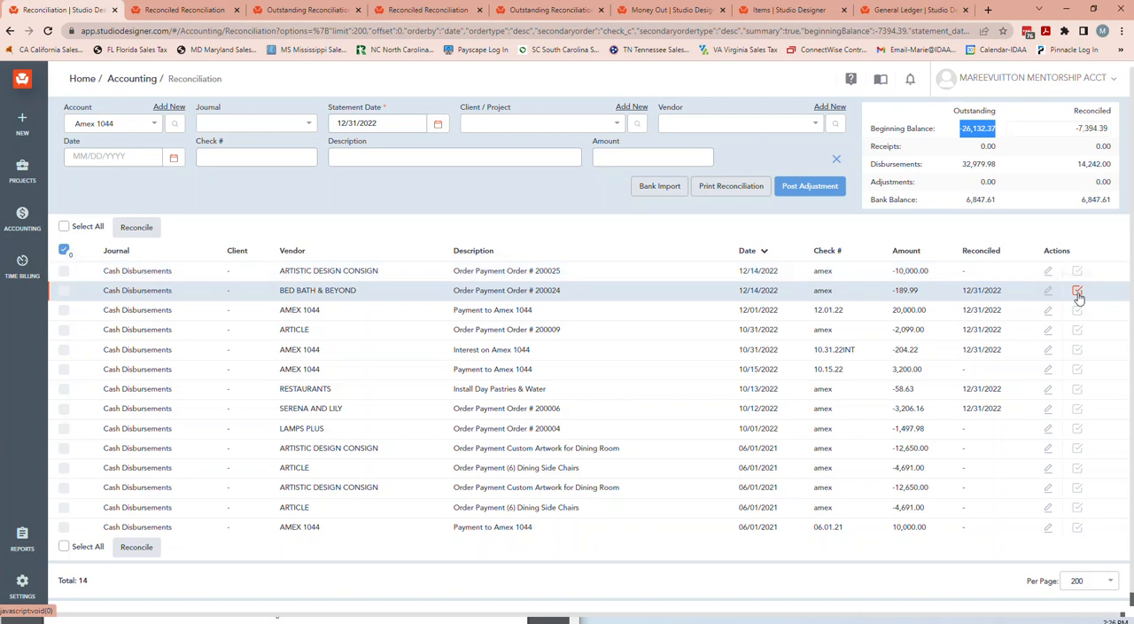
click(1079, 293)
click(1078, 311)
click(1078, 331)
click(1079, 353)
click(1078, 390)
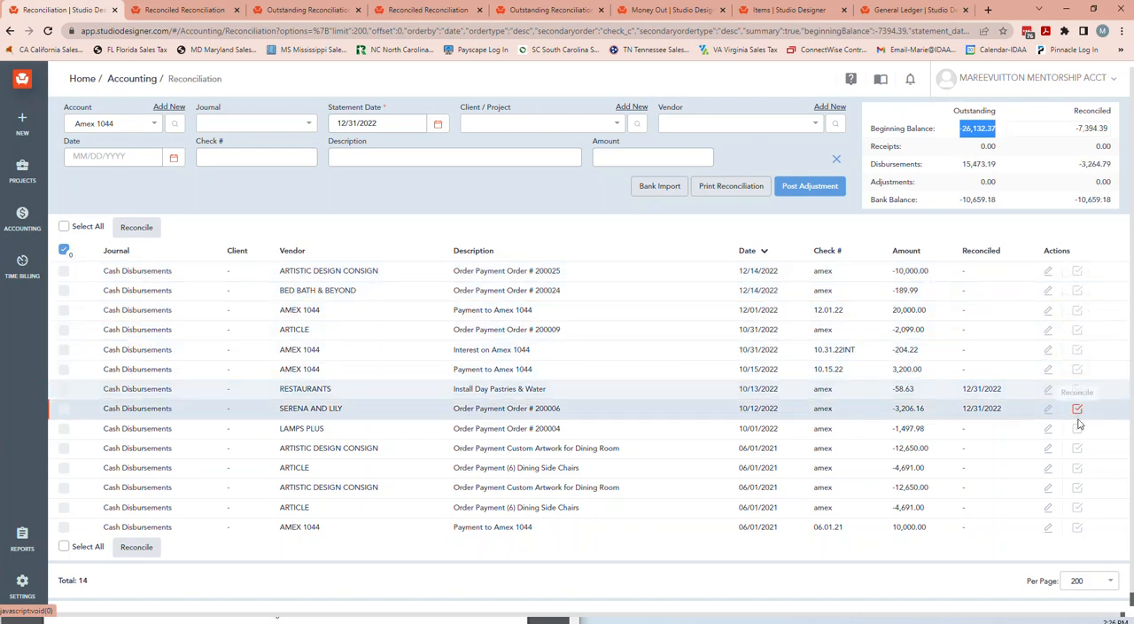
click(1078, 410)
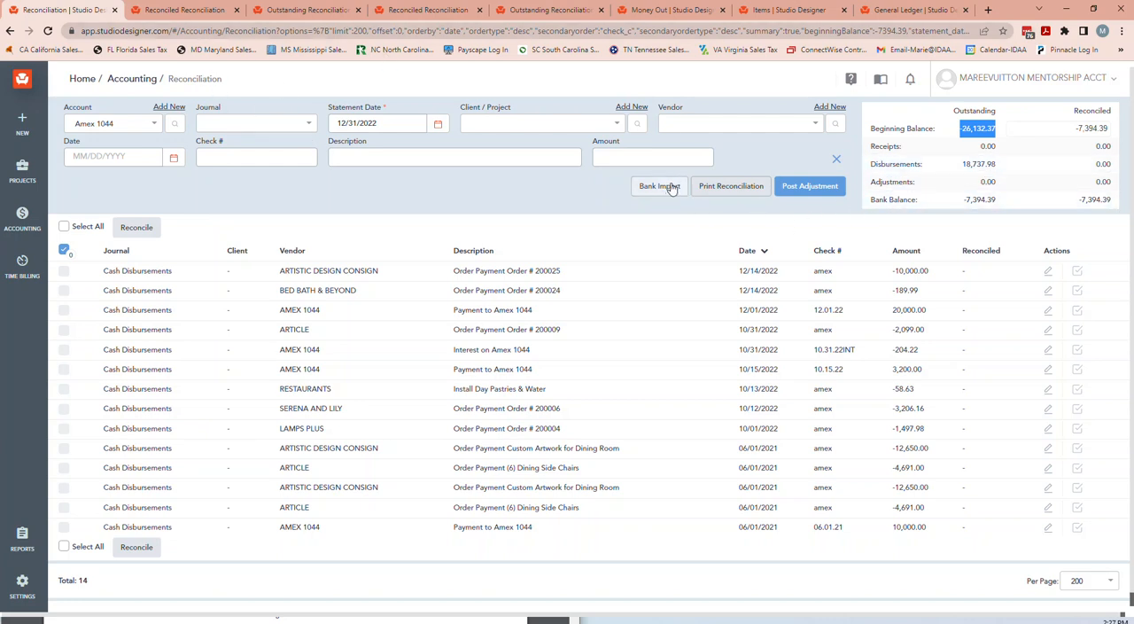
Open the pending 12/01/2022 payment to Amex 1044 from the Money Out page.
click(671, 10)
scroll(375, 245, down, 2)
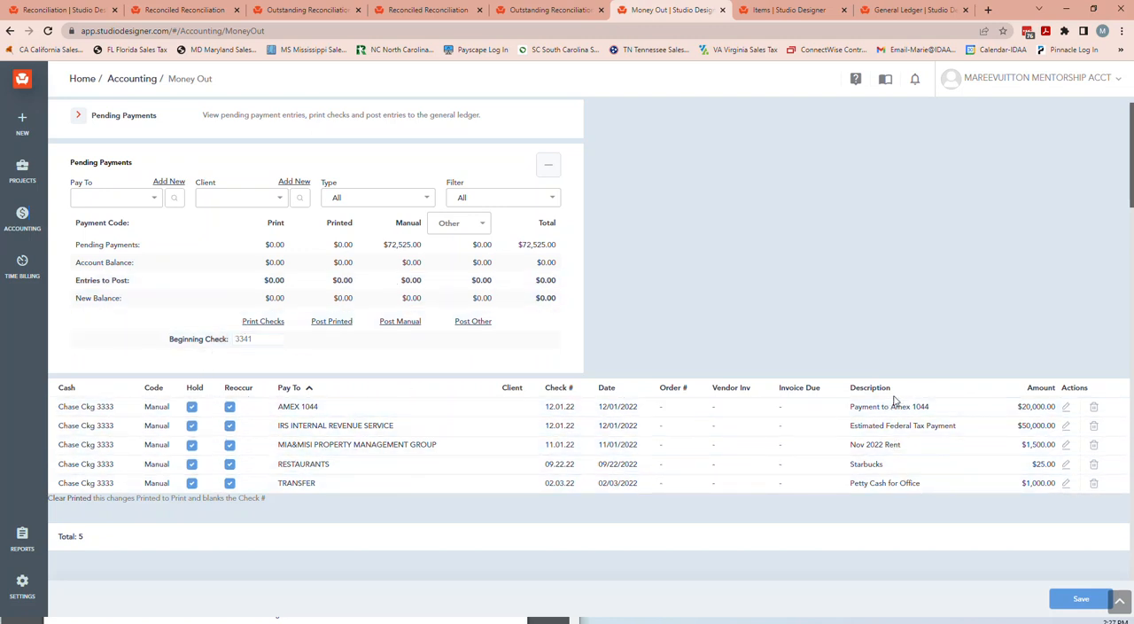
scroll(888, 394, up, 2)
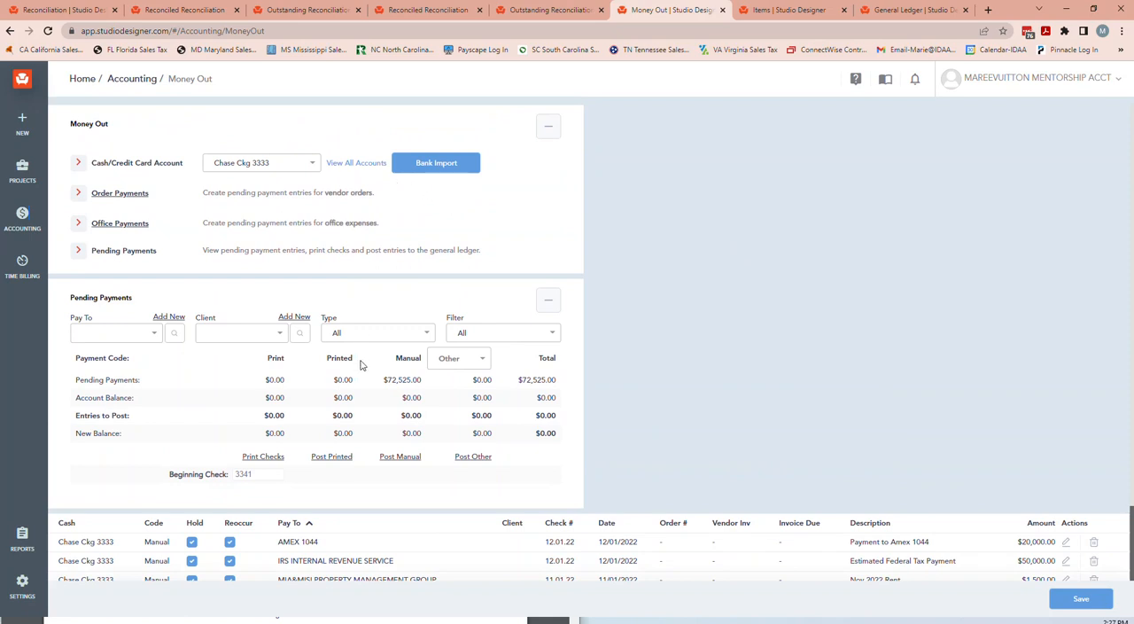
scroll(360, 364, down, 2)
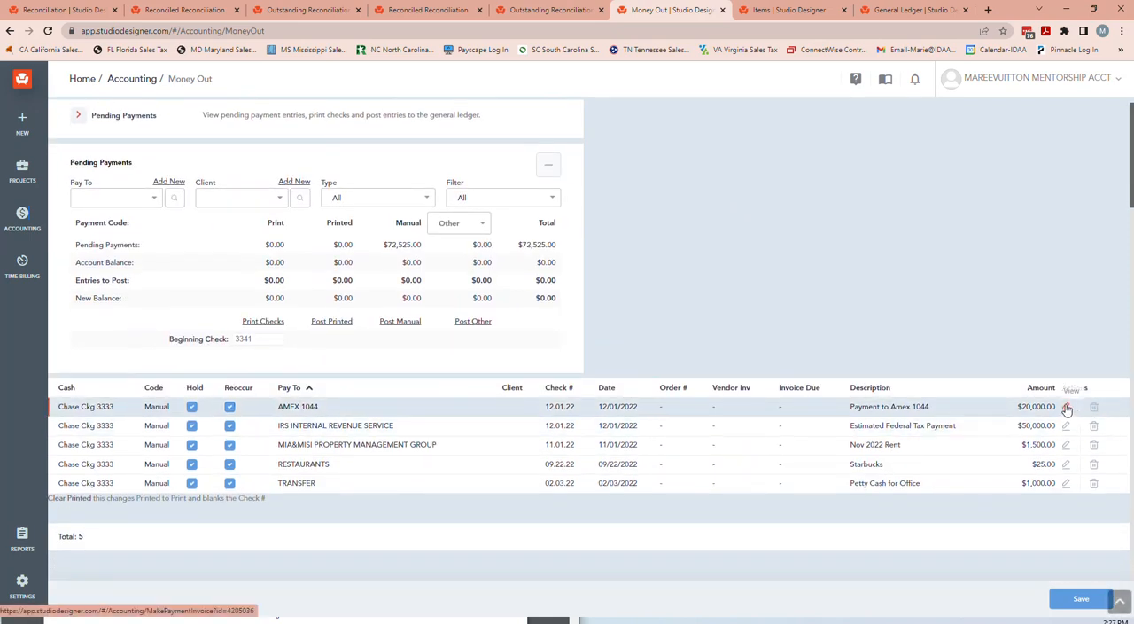
click(1066, 408)
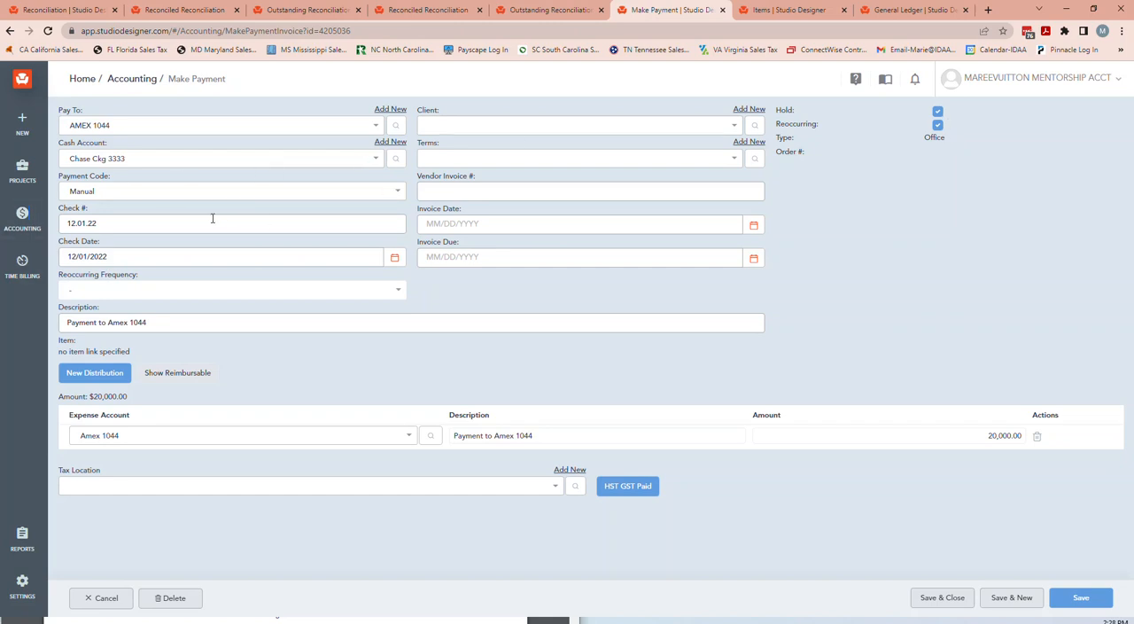
Take the Amex 1044 payment off hold and set its check number to 12.31.22 and check date to 12/31/2022.
click(937, 111)
drag(113, 222, 5, 227)
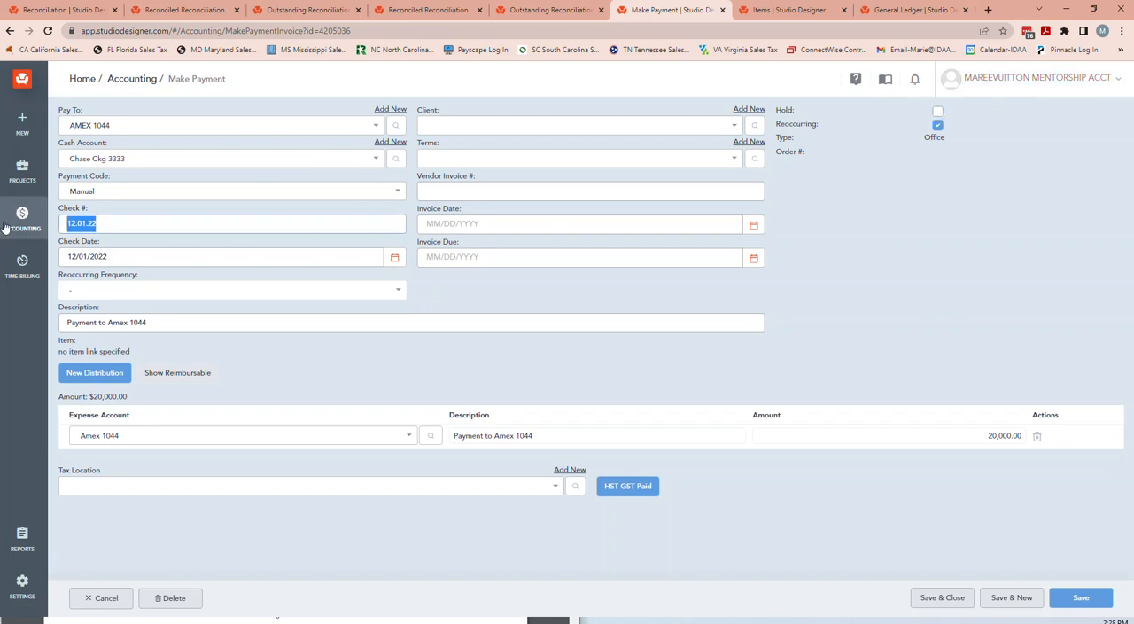
drag(126, 258, 55, 263)
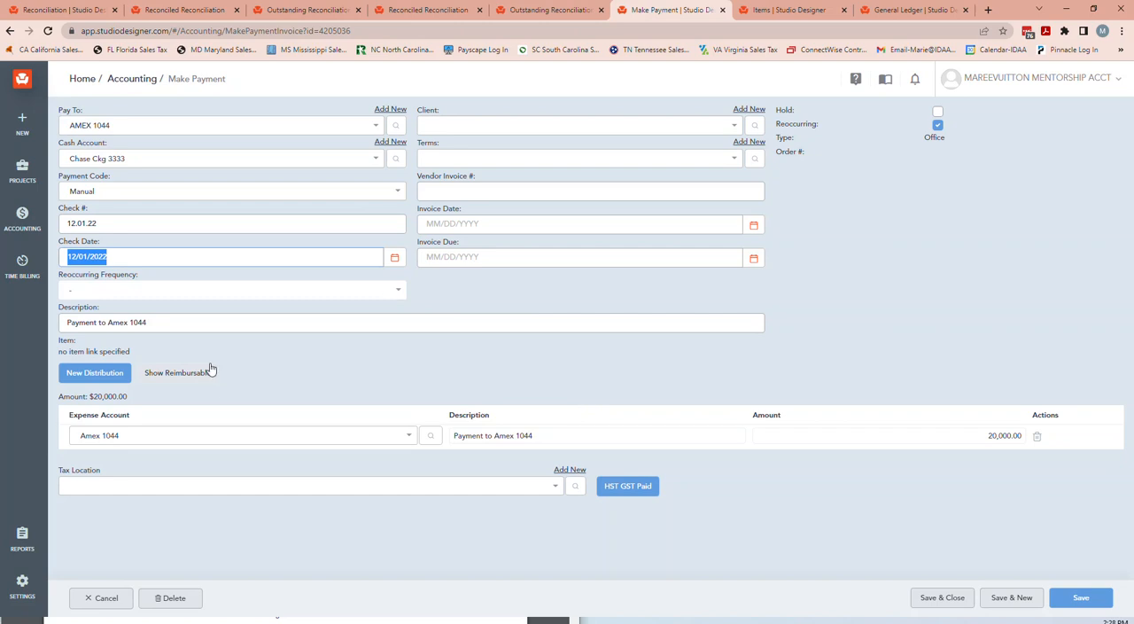
click(104, 221)
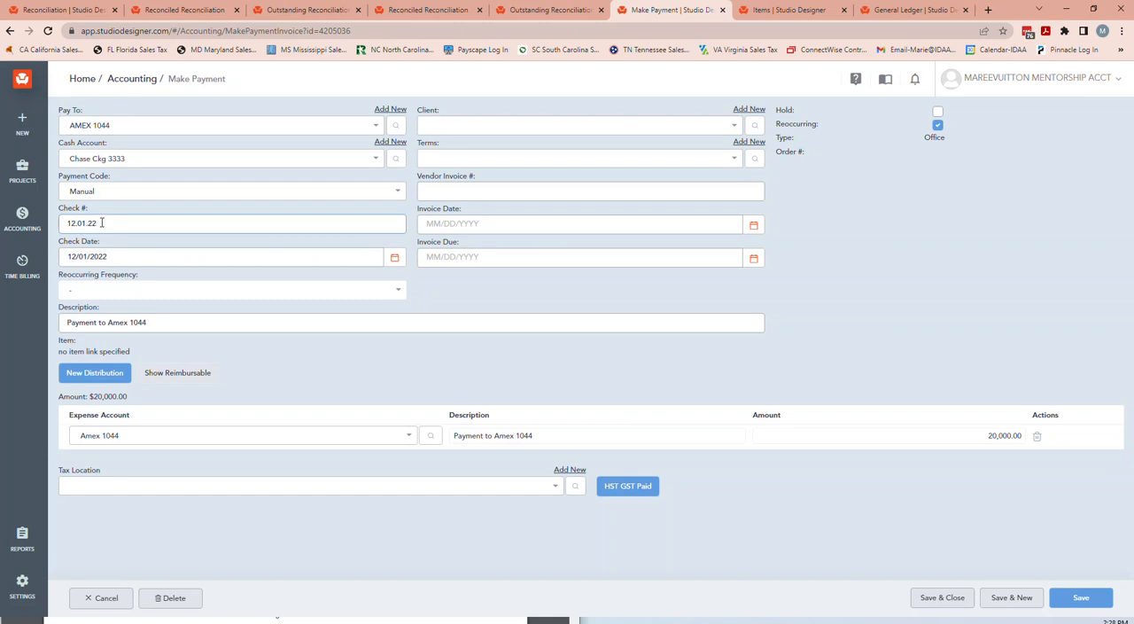
drag(102, 222, 71, 223)
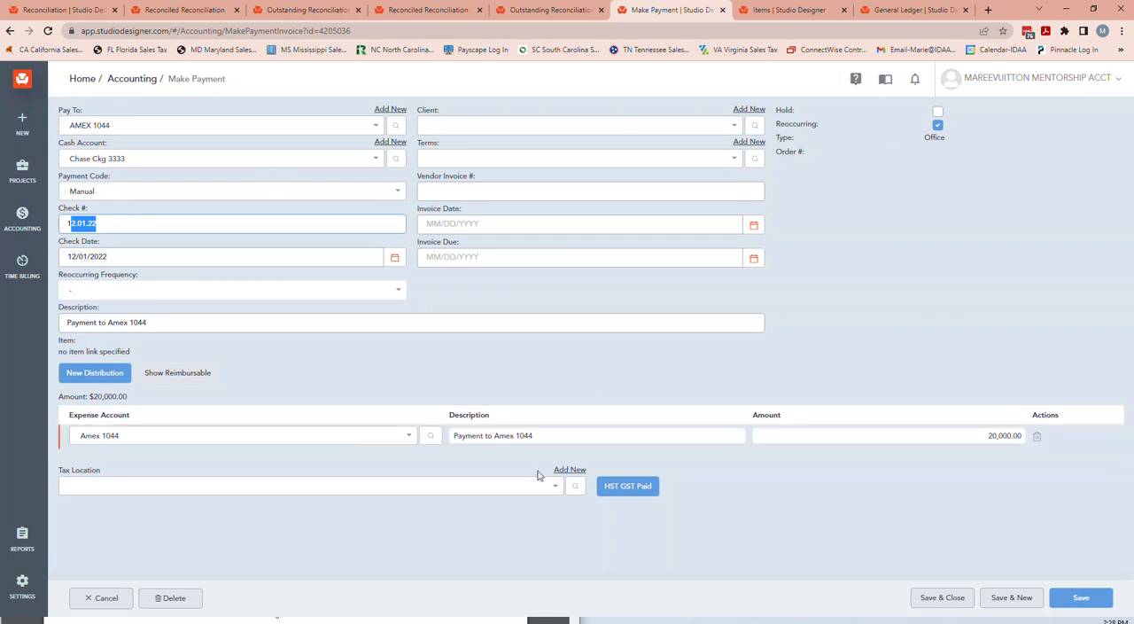
click(1003, 439)
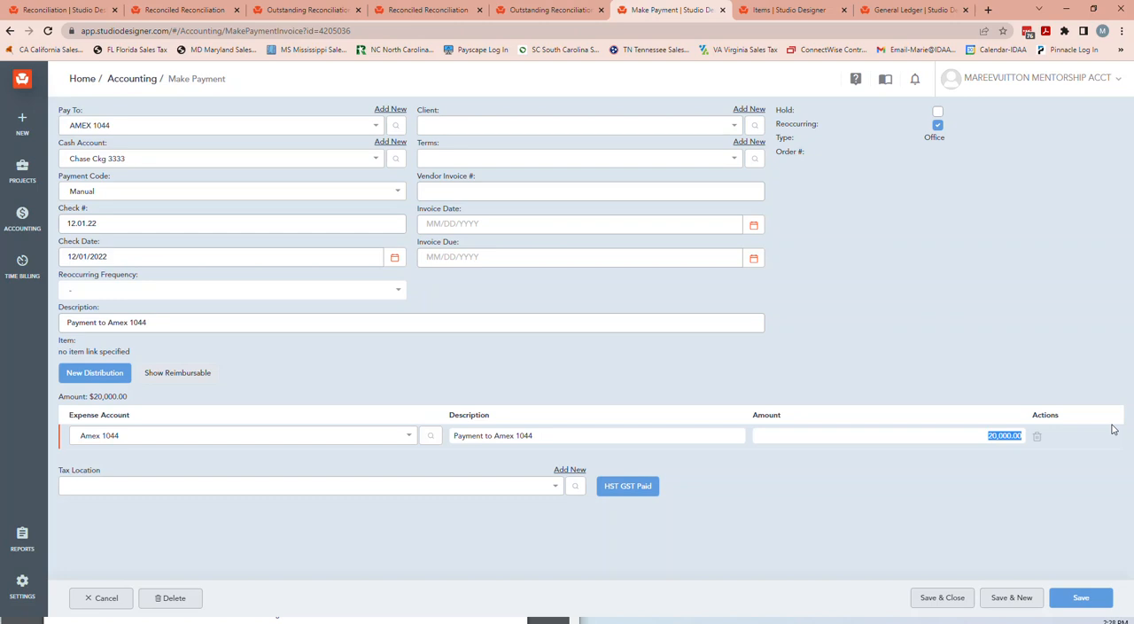
click(80, 224)
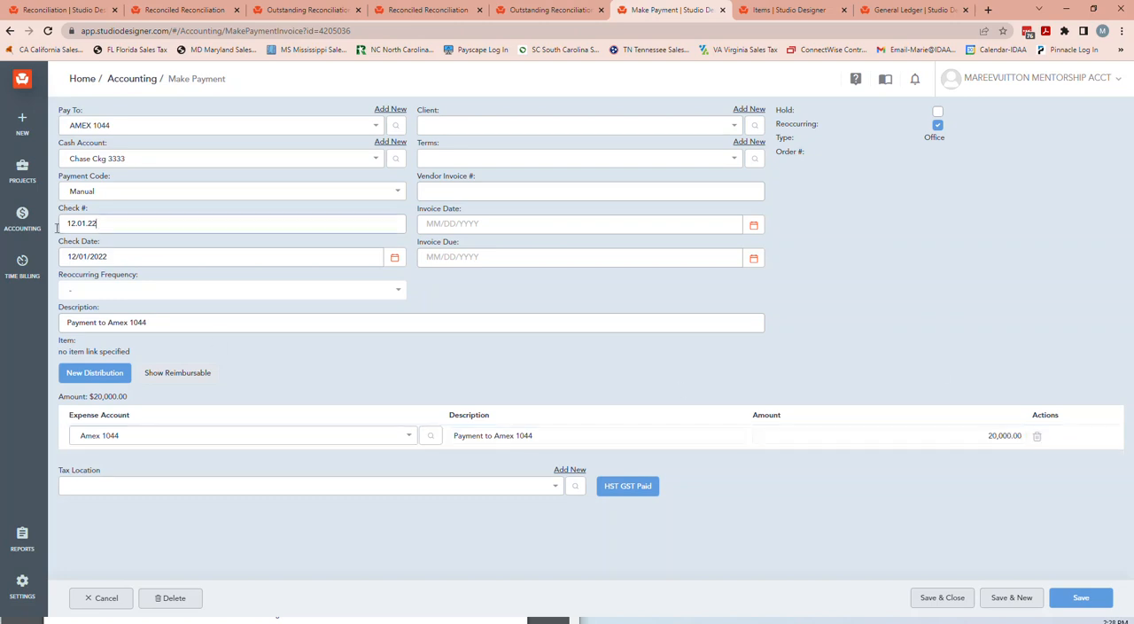
text(12.31.22)
click(164, 259)
text(12/31/2022)
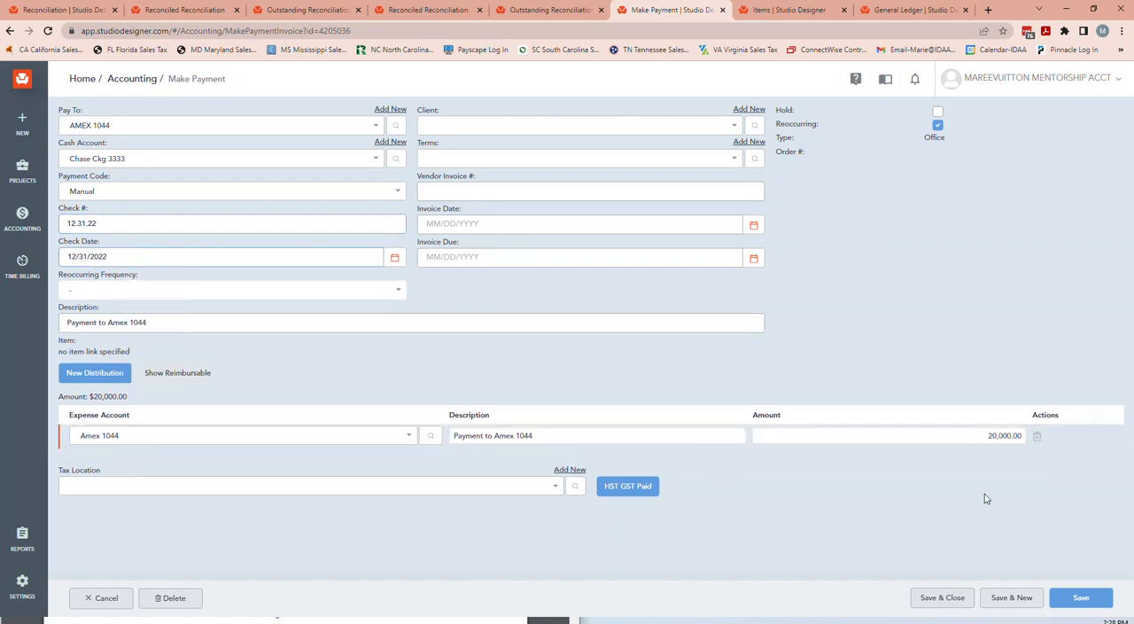
Set the Amex 1044 distribution amount to 5,000.00, save and close the payment, and review it among the pending payments.
click(973, 437)
key(BackSpace)
click(941, 597)
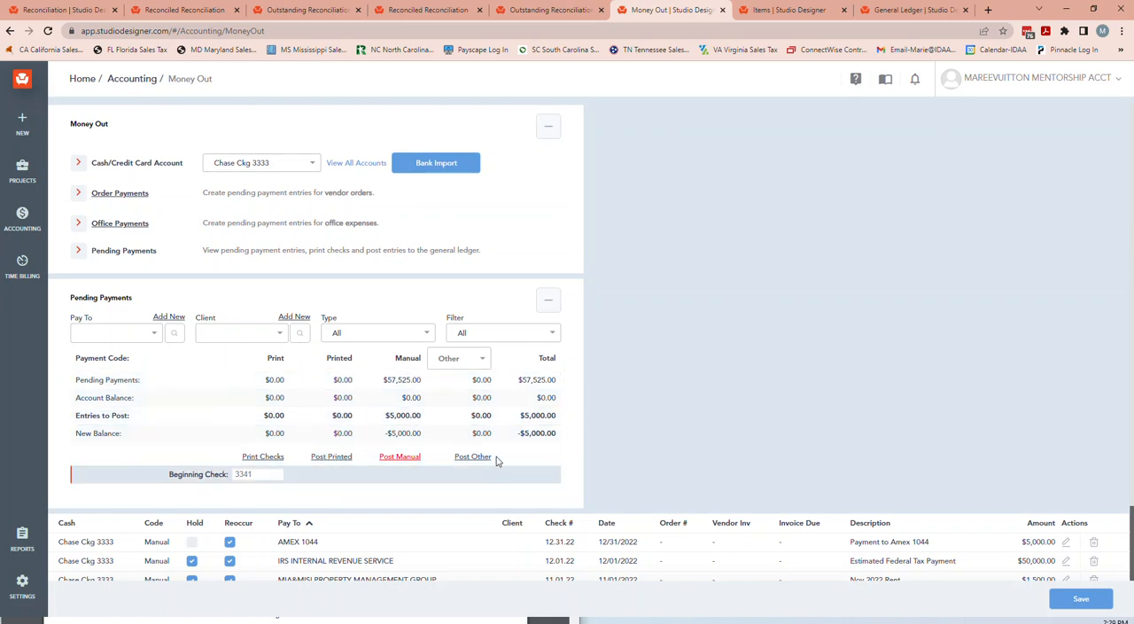
scroll(803, 407, down, 2)
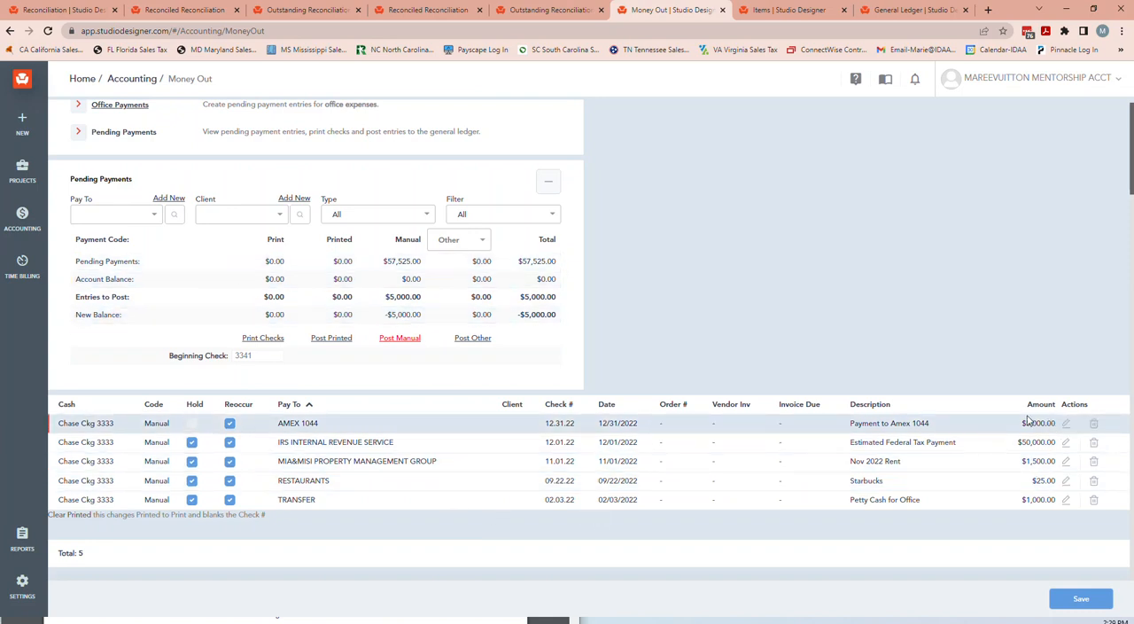
scroll(646, 562, up, 2)
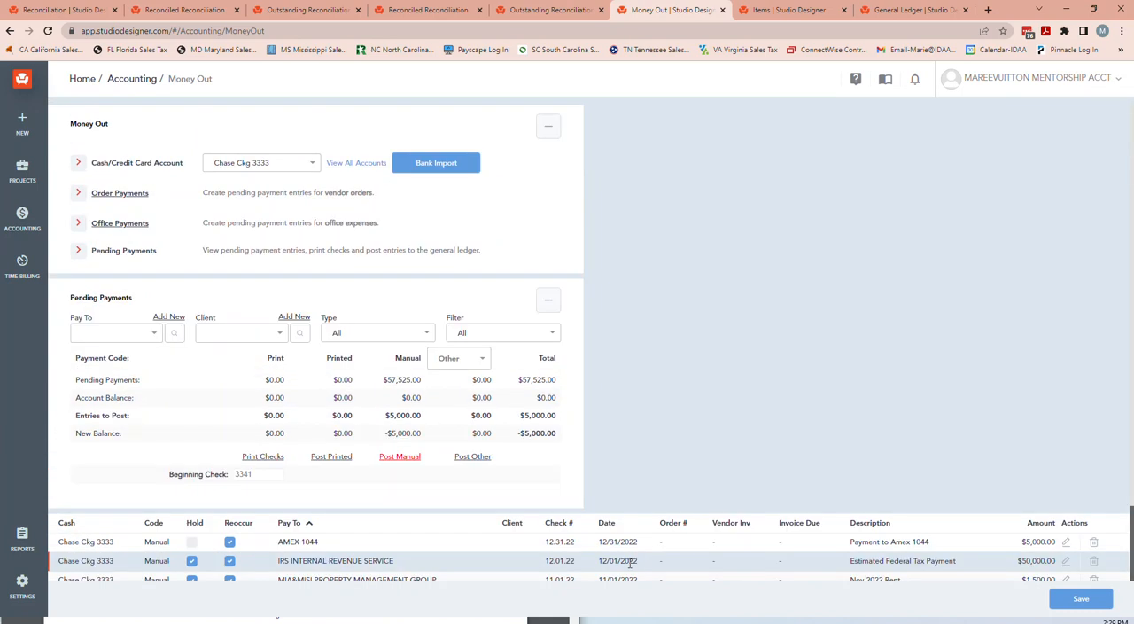
Look over the vendor order items available for payment under Order Payments, and leave without creating entries.
click(110, 198)
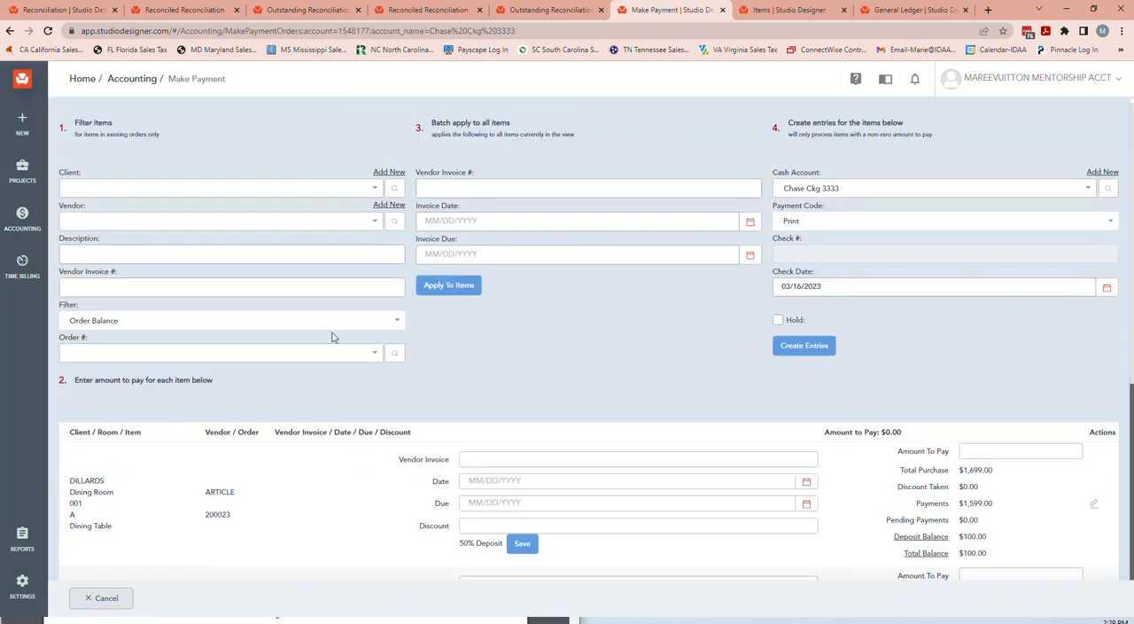
scroll(715, 493, down, 3)
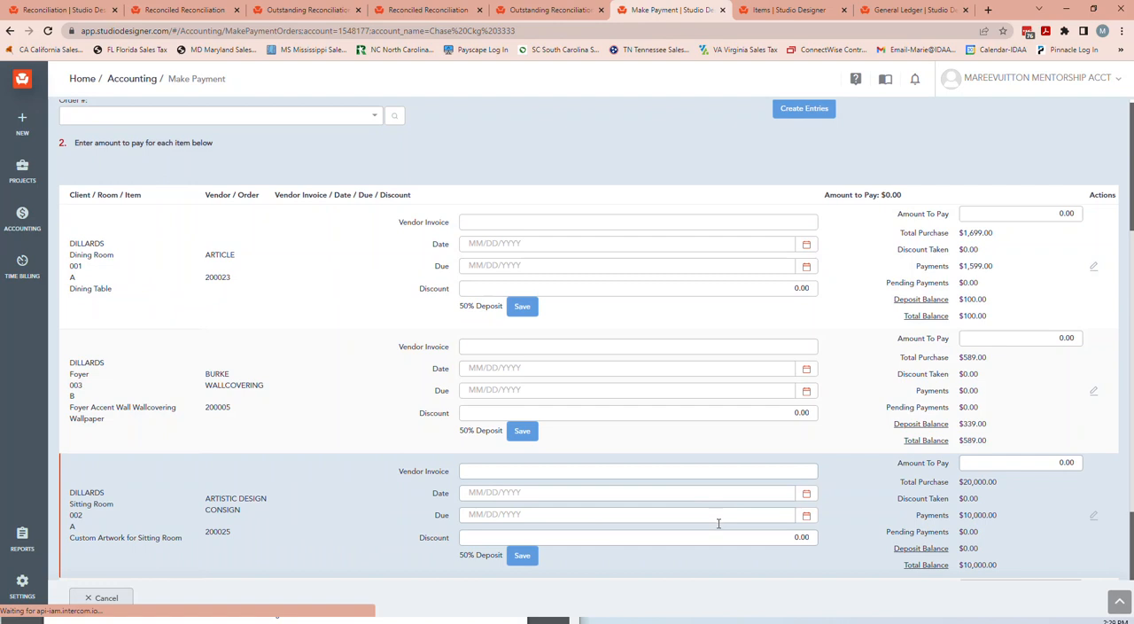
click(111, 598)
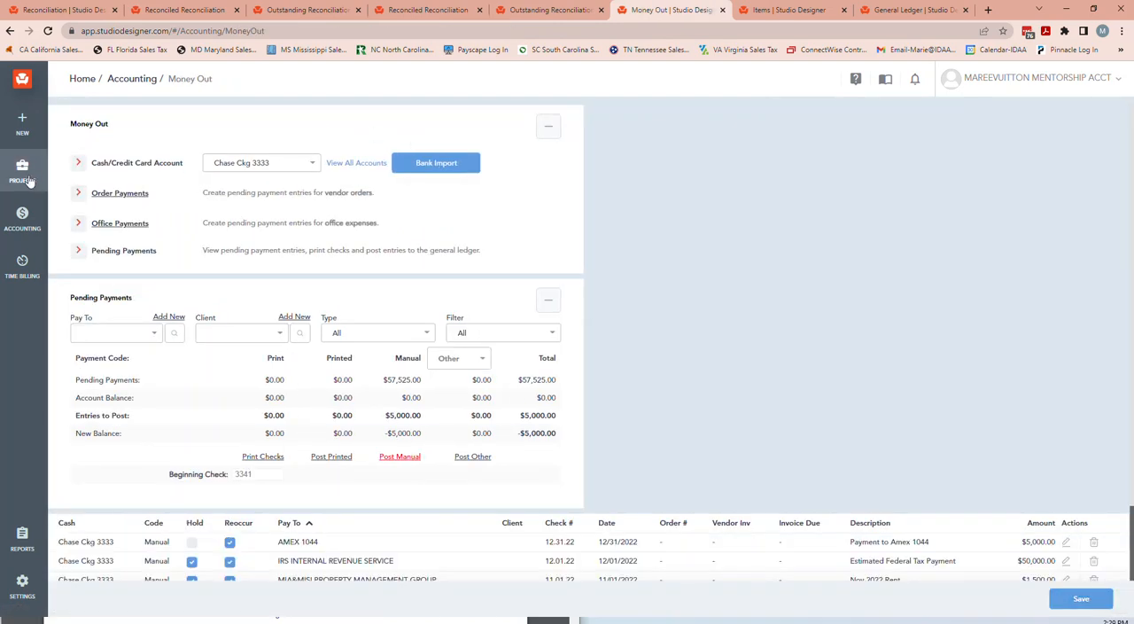
Show all purchase orders in the browser tab holding the project items and sort them by total balance, highest first.
click(766, 10)
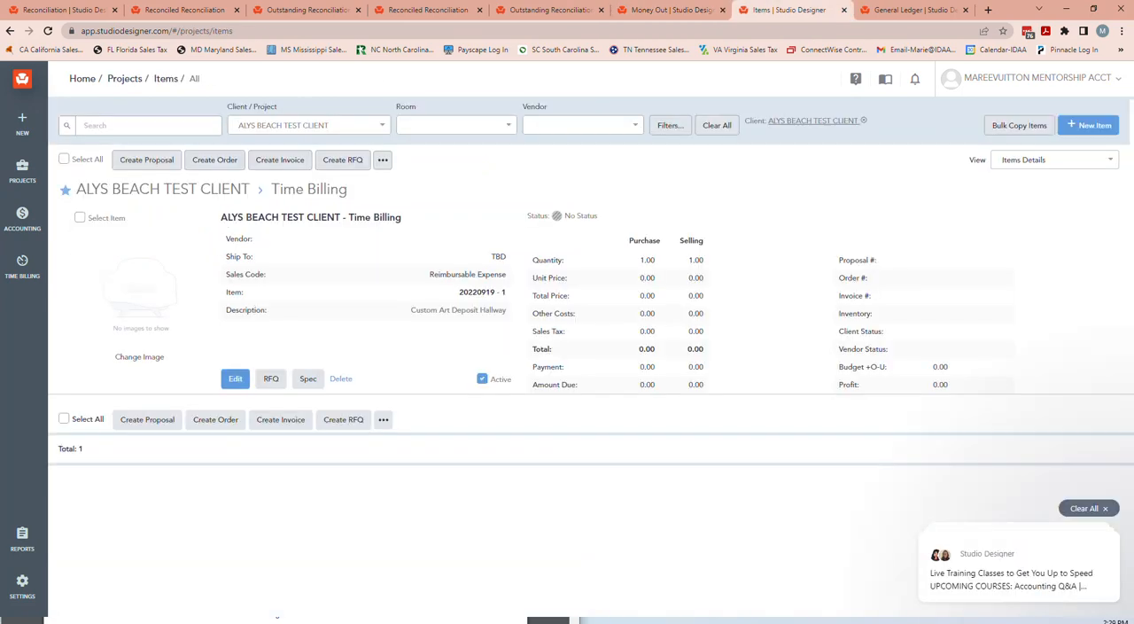
mouse_move(22, 171)
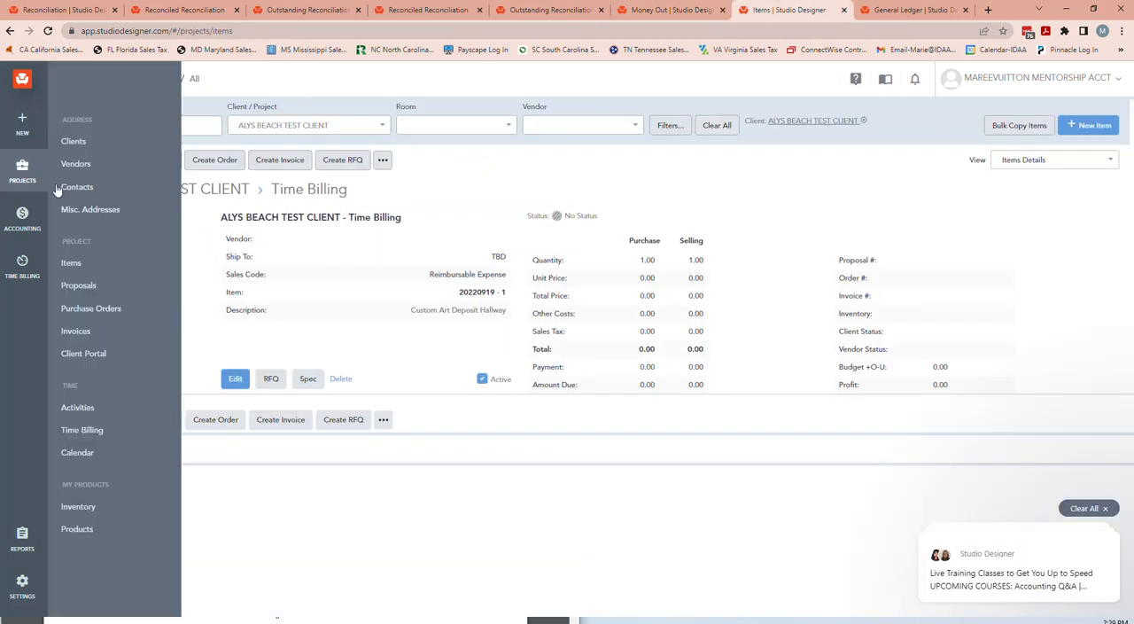
click(90, 308)
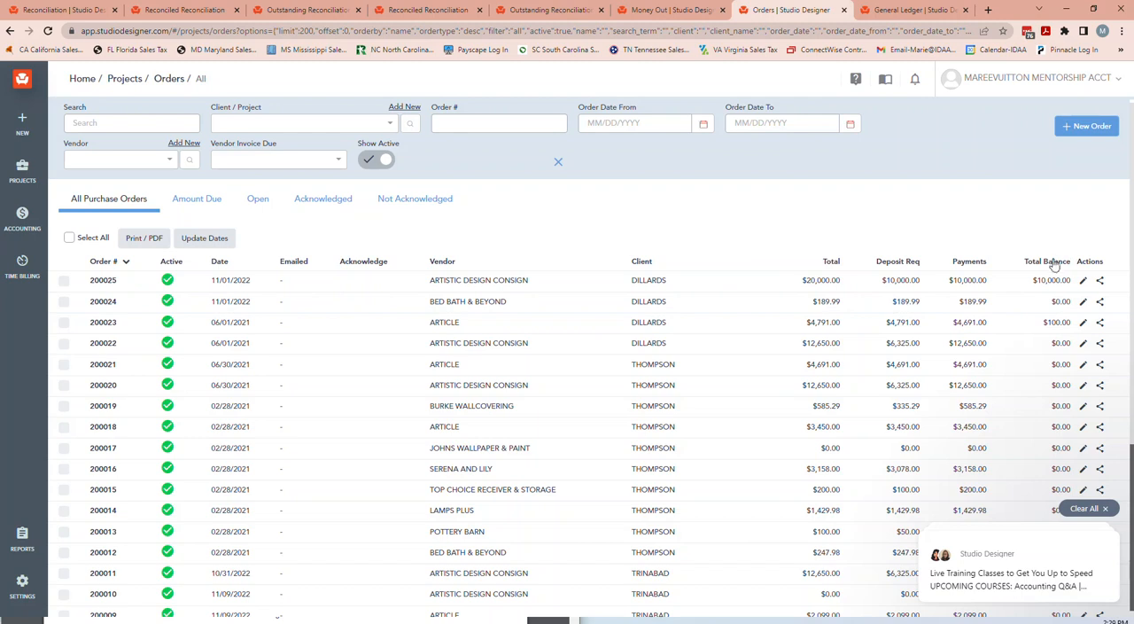
click(1049, 261)
click(1050, 261)
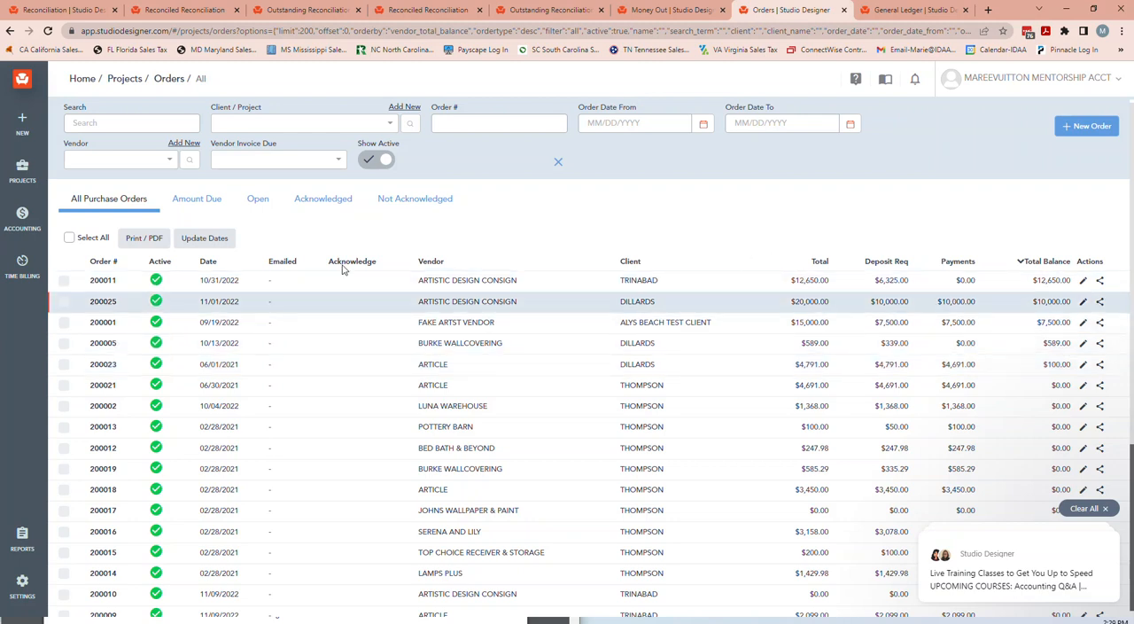
Open the vendor payment form of order 200011 for Artistic Design Consign and check the dining room artwork's amount to pay.
click(102, 280)
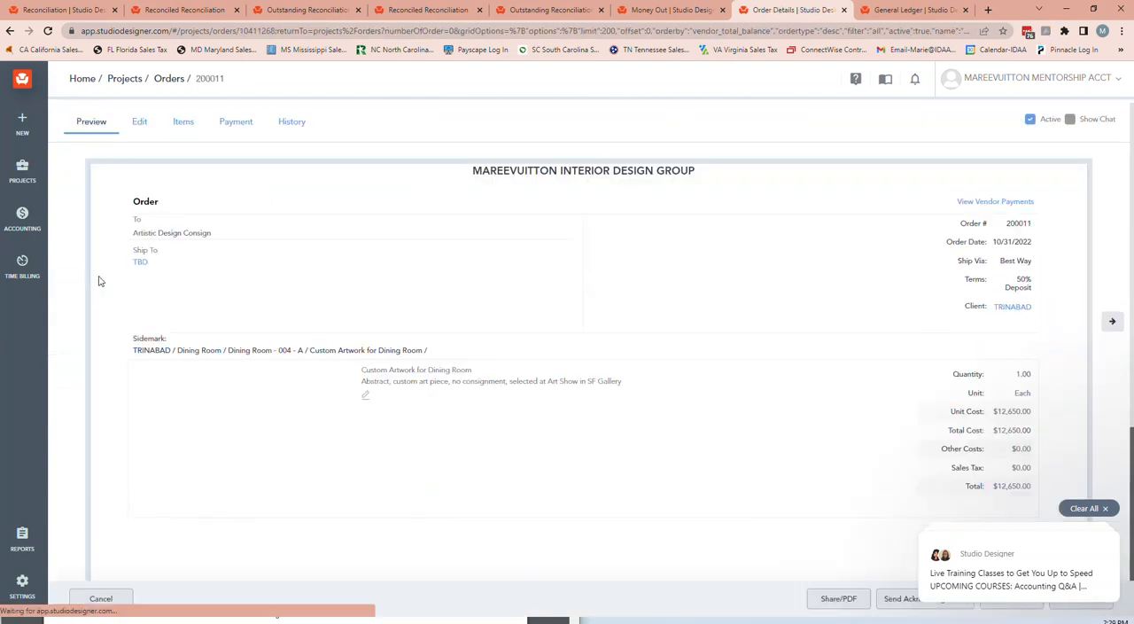
click(228, 123)
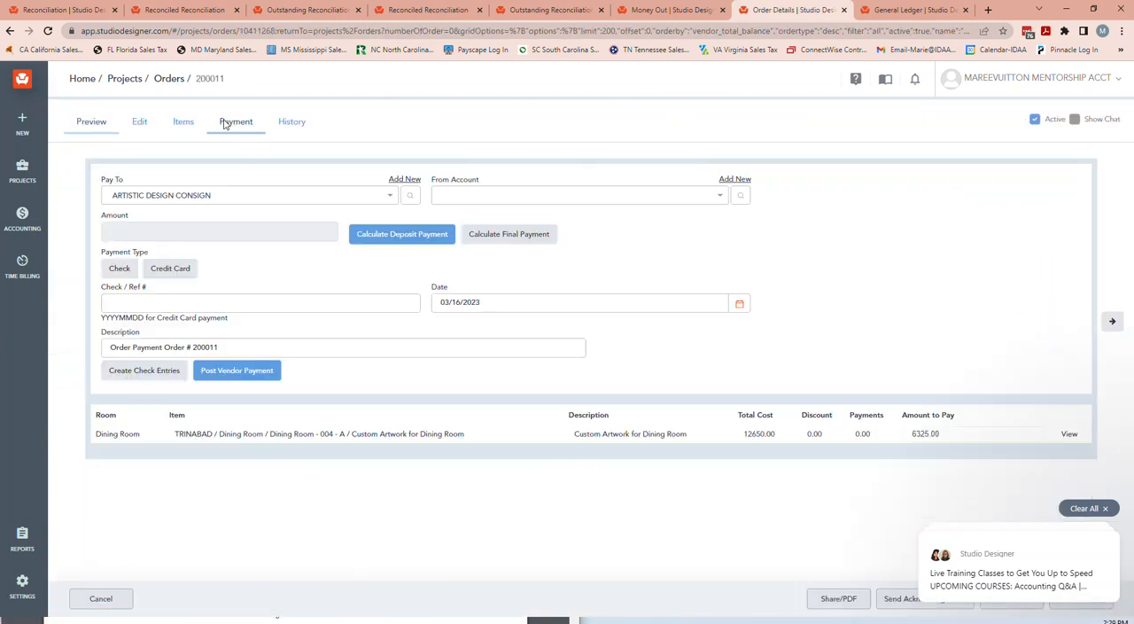
click(951, 433)
drag(947, 434, 902, 436)
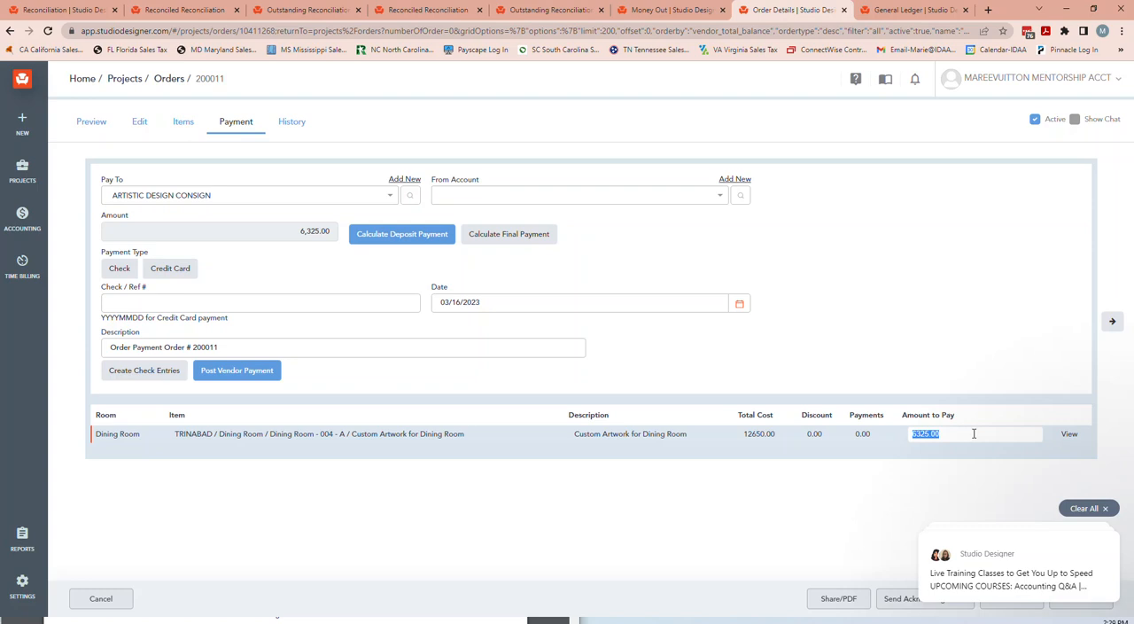
Review the purchase cost, deposit percentage and balance of order 200011's dining room artwork item, and close it without saving.
click(1068, 434)
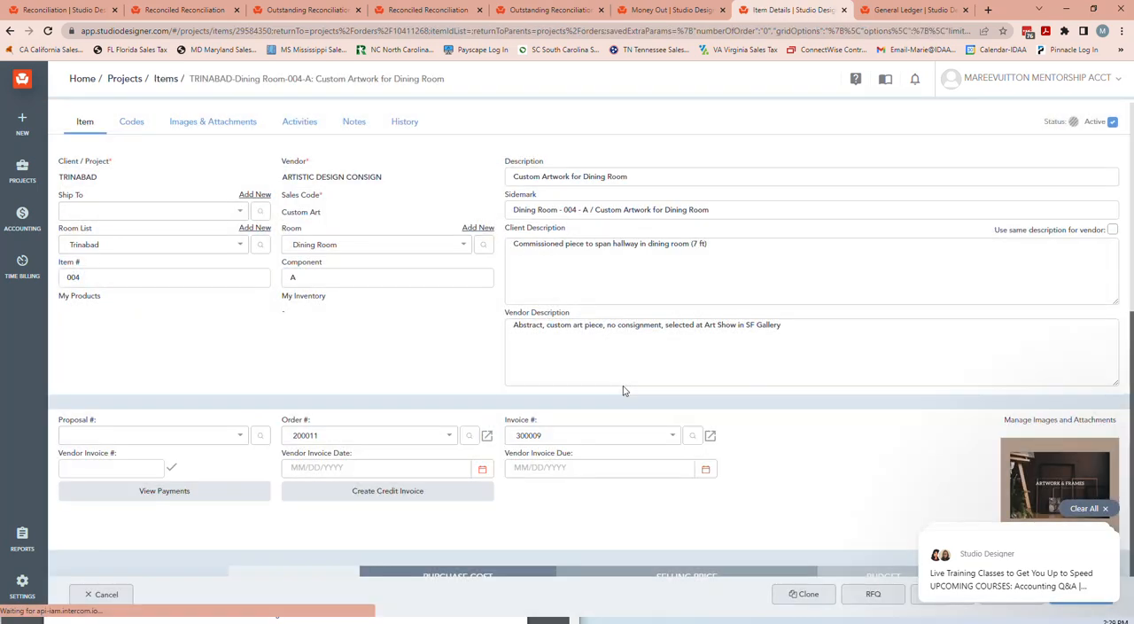
scroll(623, 390, down, 3)
click(469, 453)
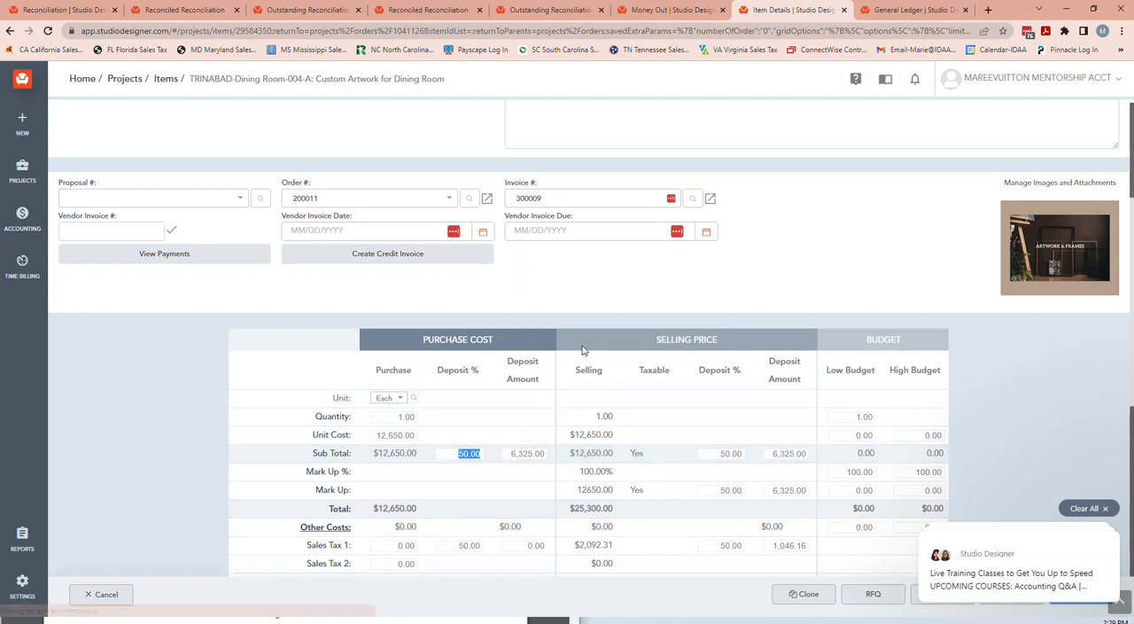
scroll(582, 351, down, 3)
click(1094, 512)
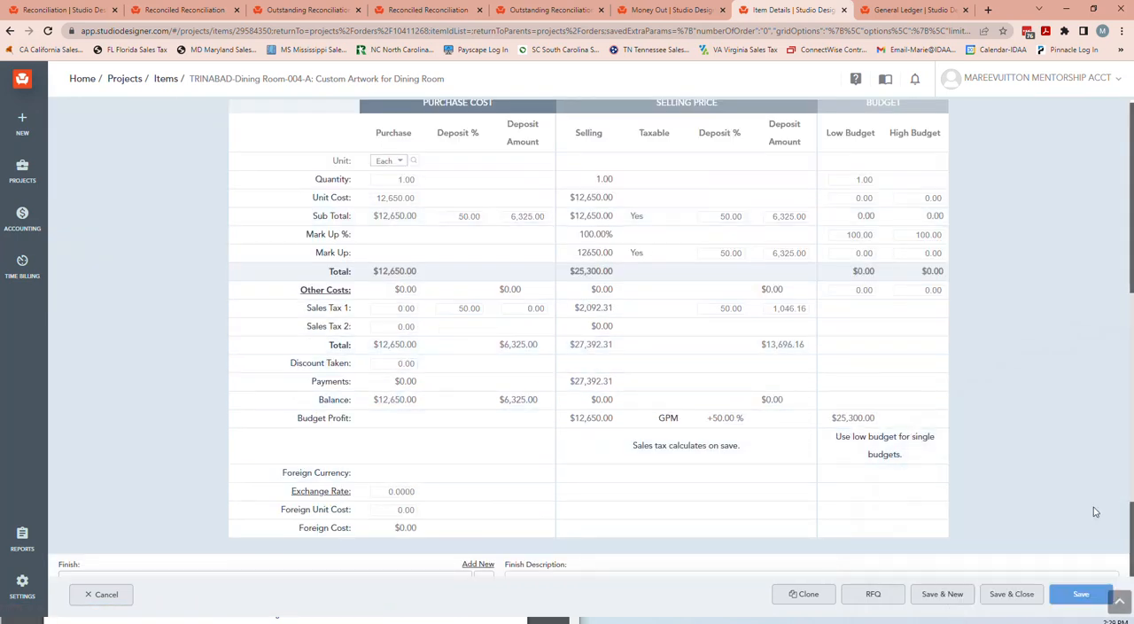
click(92, 598)
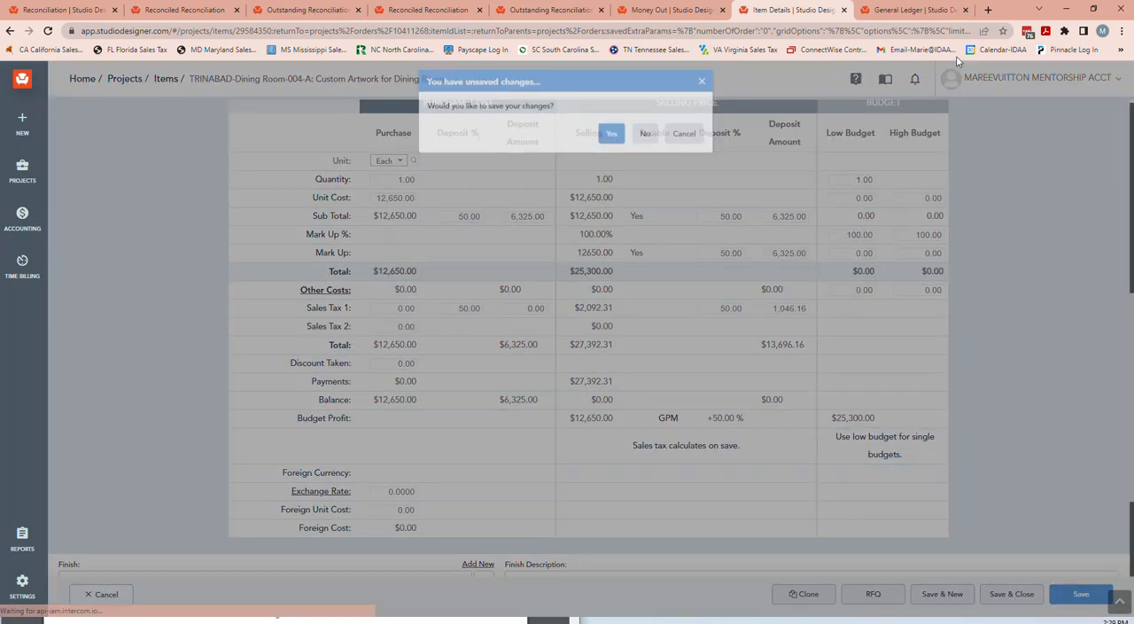
click(642, 146)
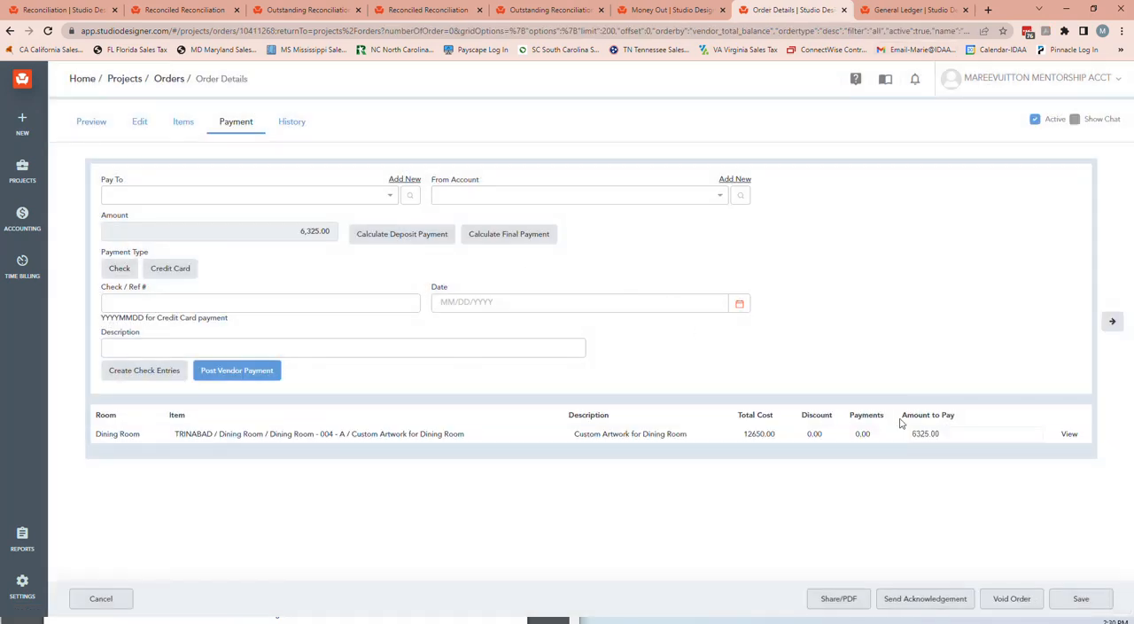
Choose Chase Ckg 3333 as the account that pays order 200011.
click(556, 196)
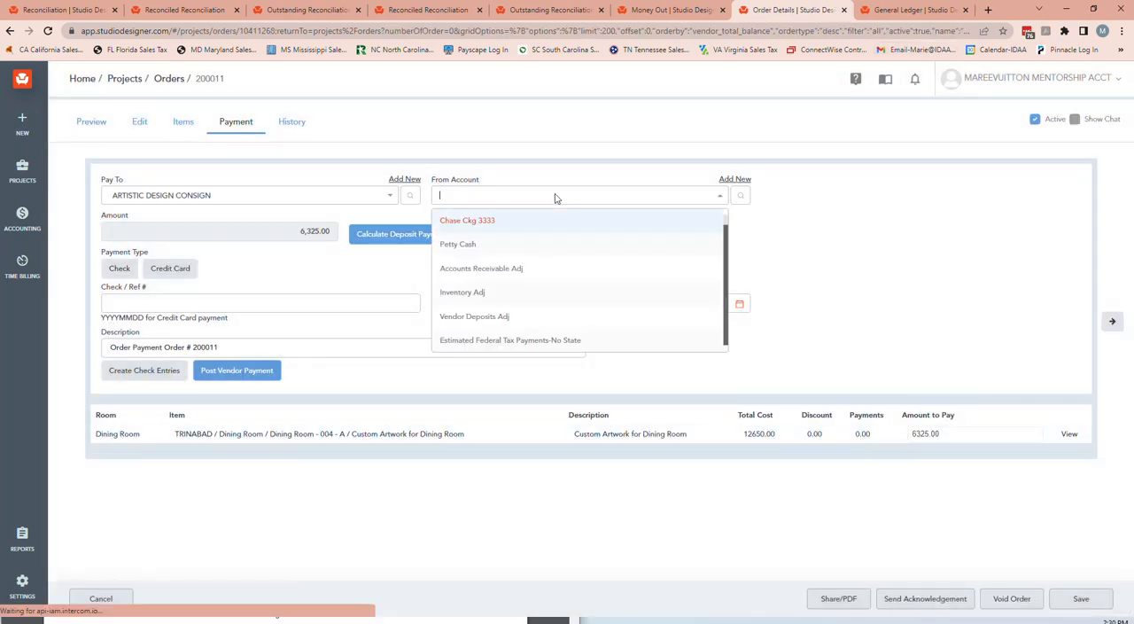
click(467, 221)
click(500, 305)
click(234, 304)
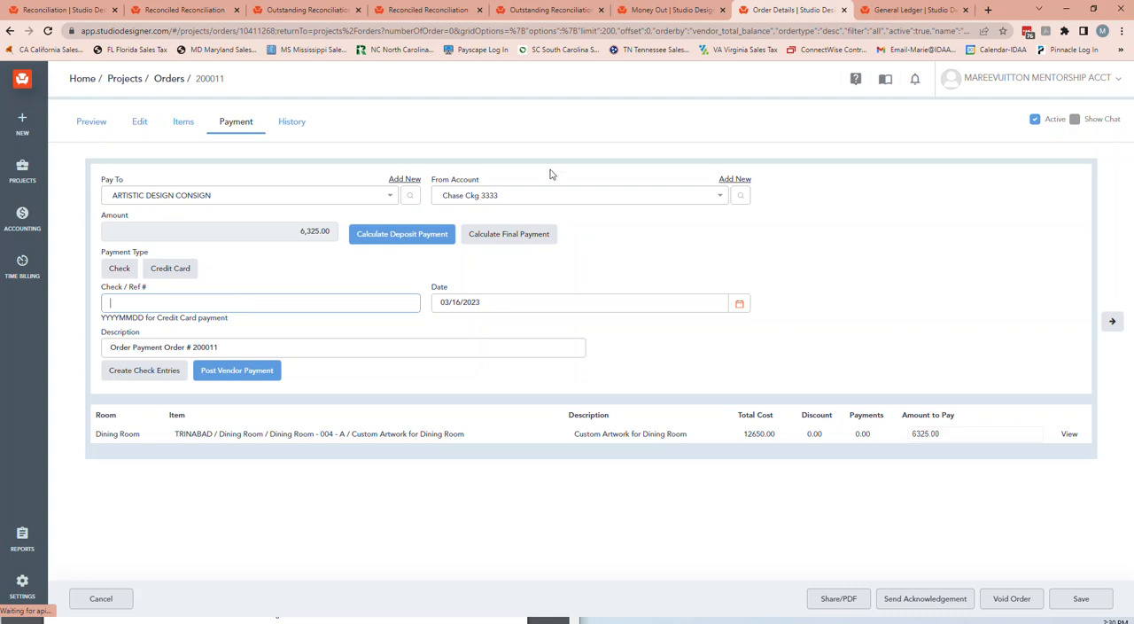
Set the order payment's source account to Amex 1044 and its date to 12/31/2022.
click(477, 197)
text(am)
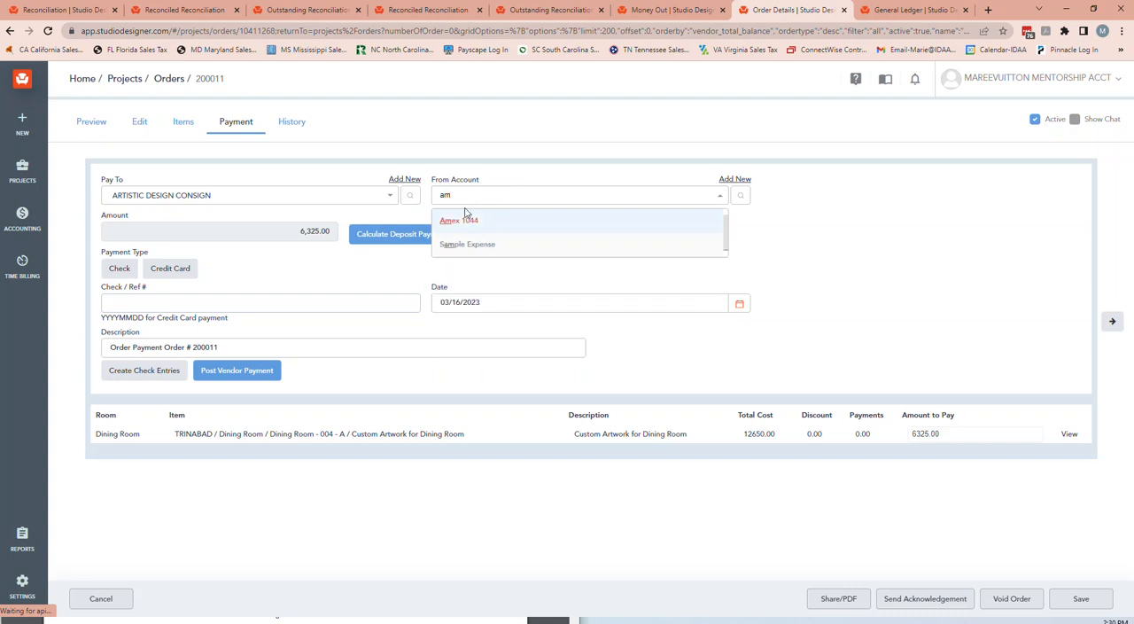
click(466, 221)
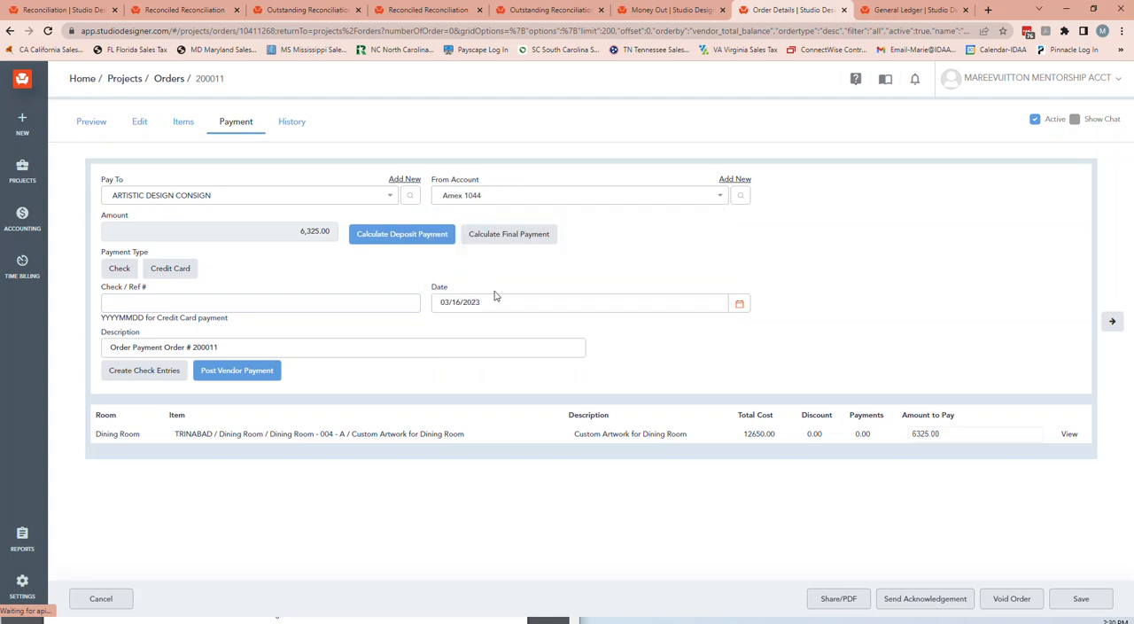
triple_click(448, 311)
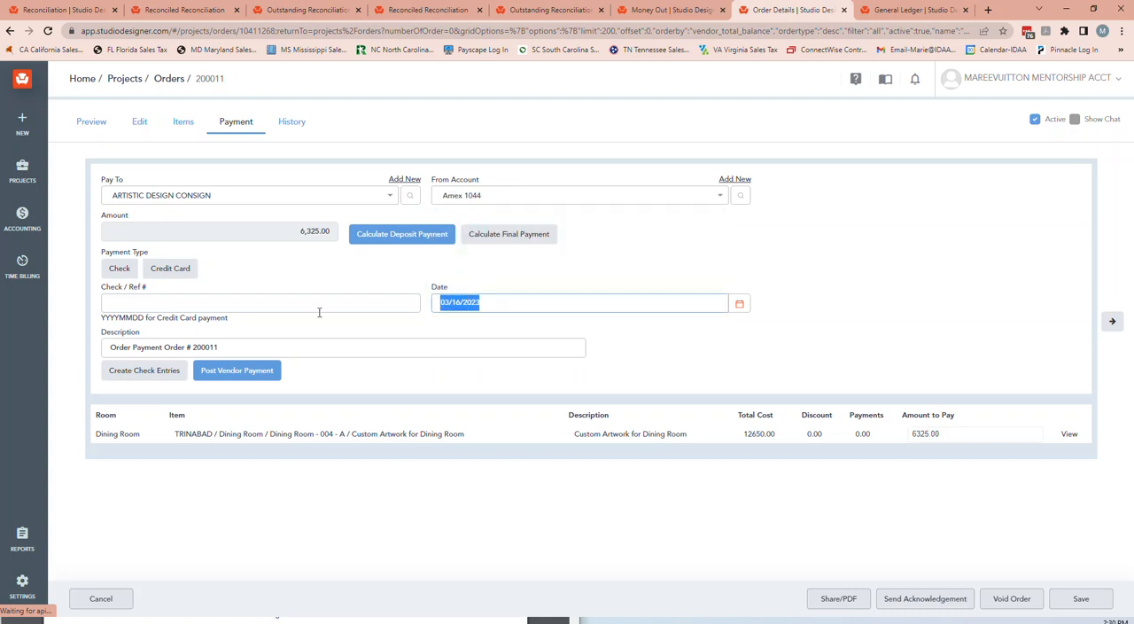
text(12/31/2022)
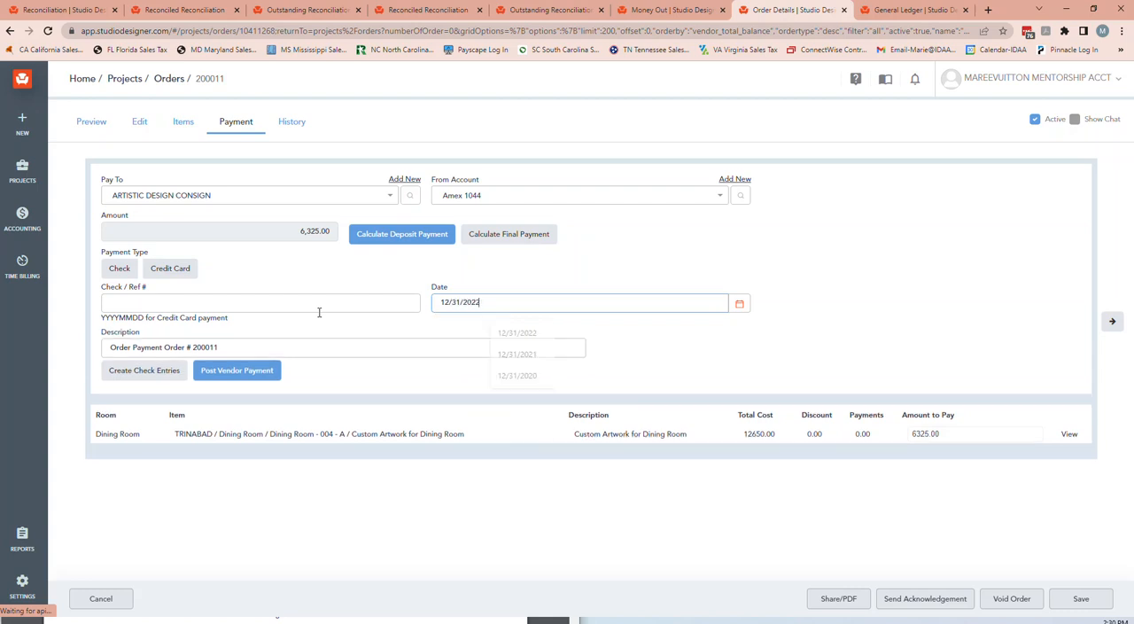
Enter amex as the payment's reference number and post the vendor payment for order 200011.
click(343, 306)
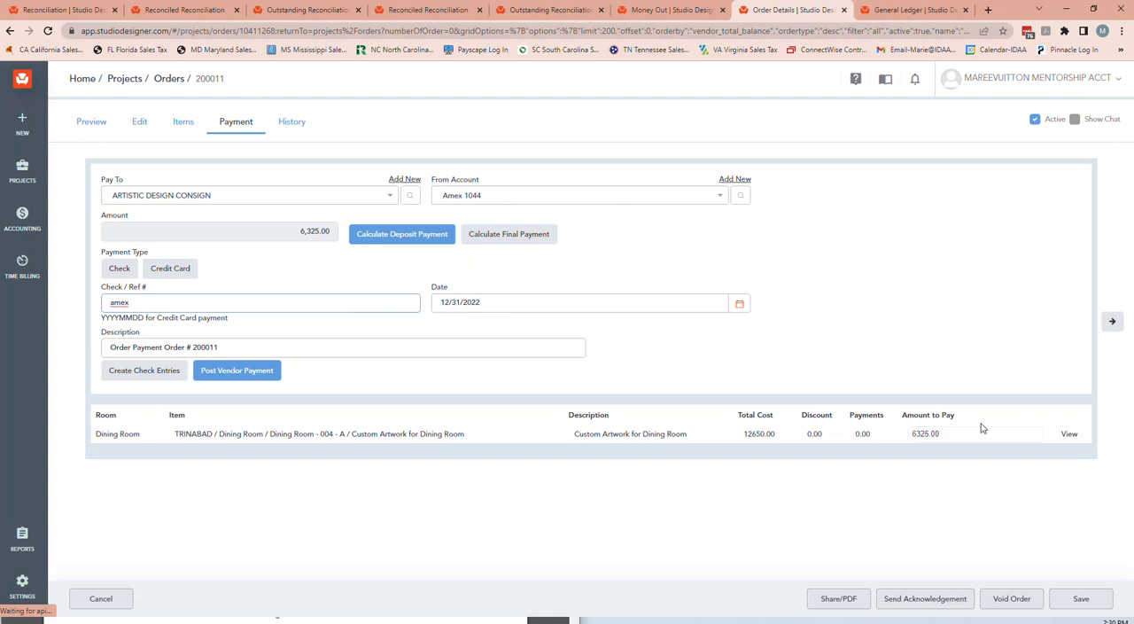
click(262, 383)
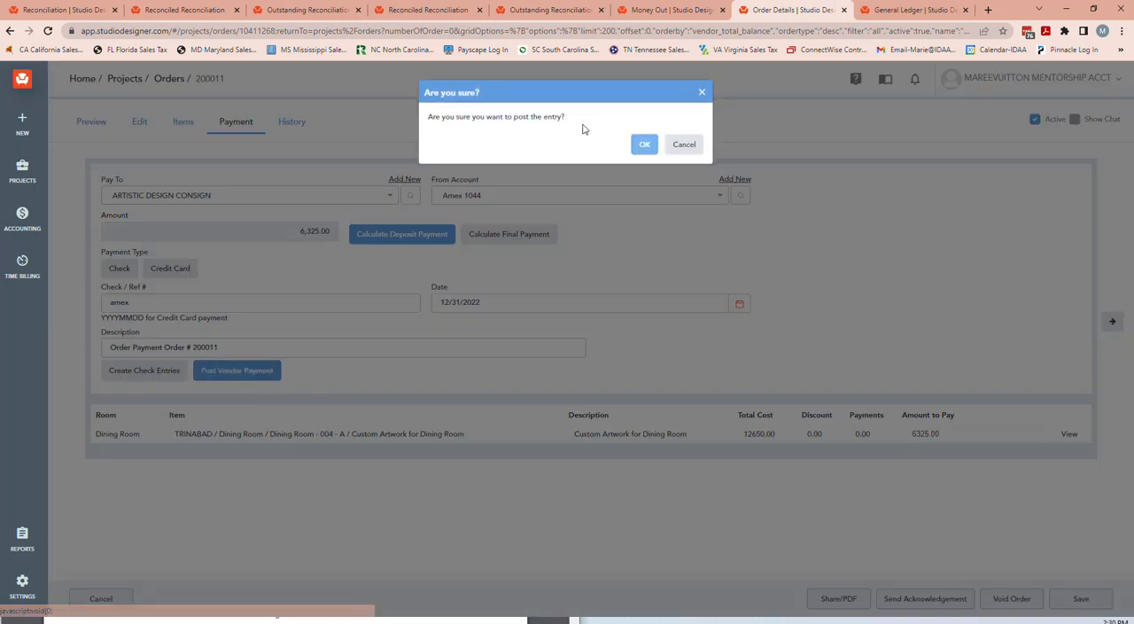
click(642, 145)
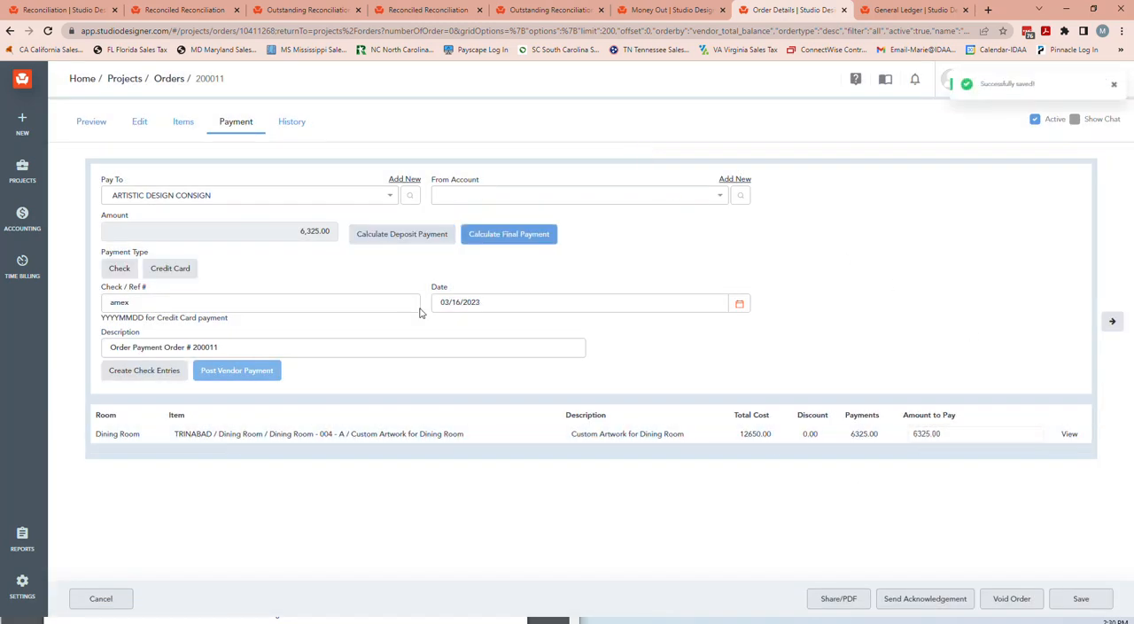
Examine the client and vendor payments recorded for the dining room artwork item, checking the vendor payment's reference and description.
click(1070, 434)
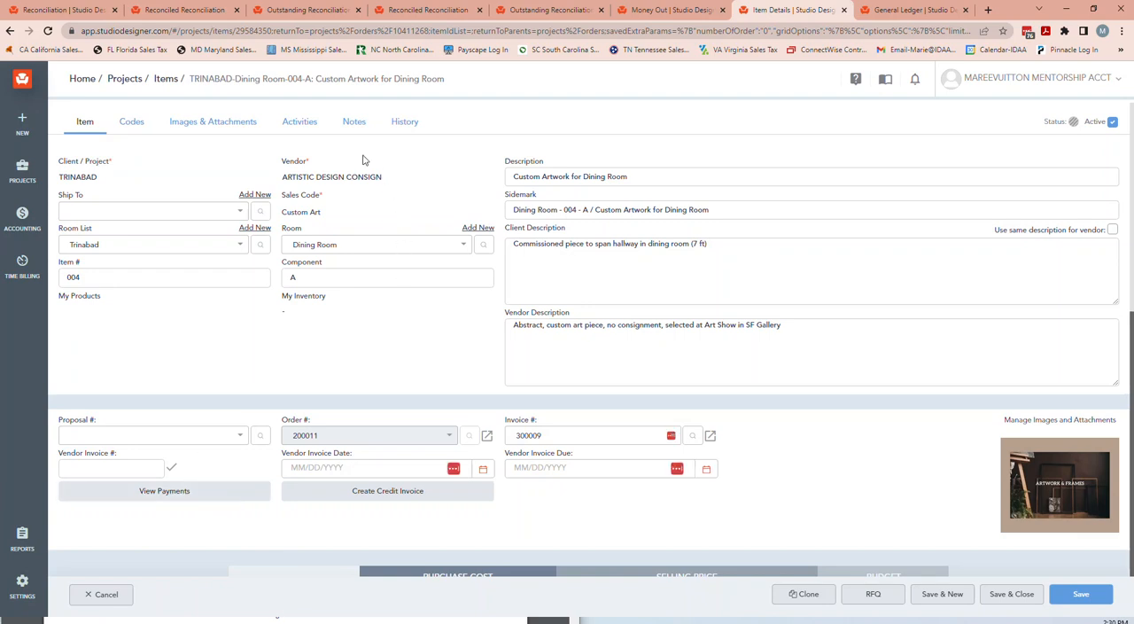
click(177, 492)
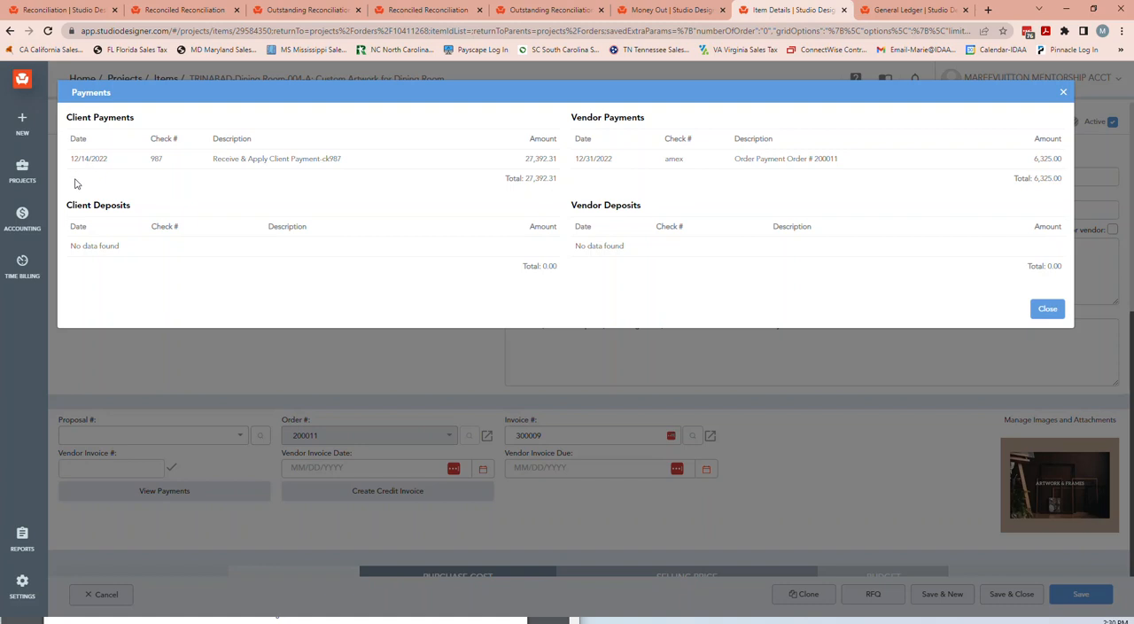
double_click(675, 163)
click(818, 156)
drag(664, 163, 685, 163)
click(1063, 94)
Open Money Out in the browser tab that holds the General Ledger and look over the pending payments.
click(652, 12)
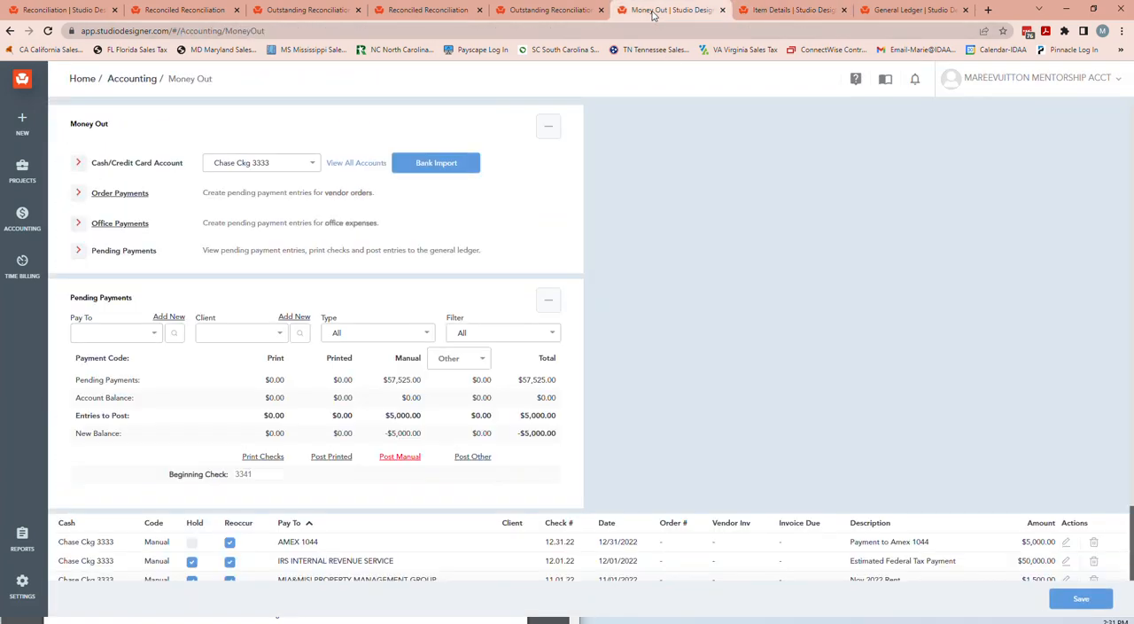
click(763, 12)
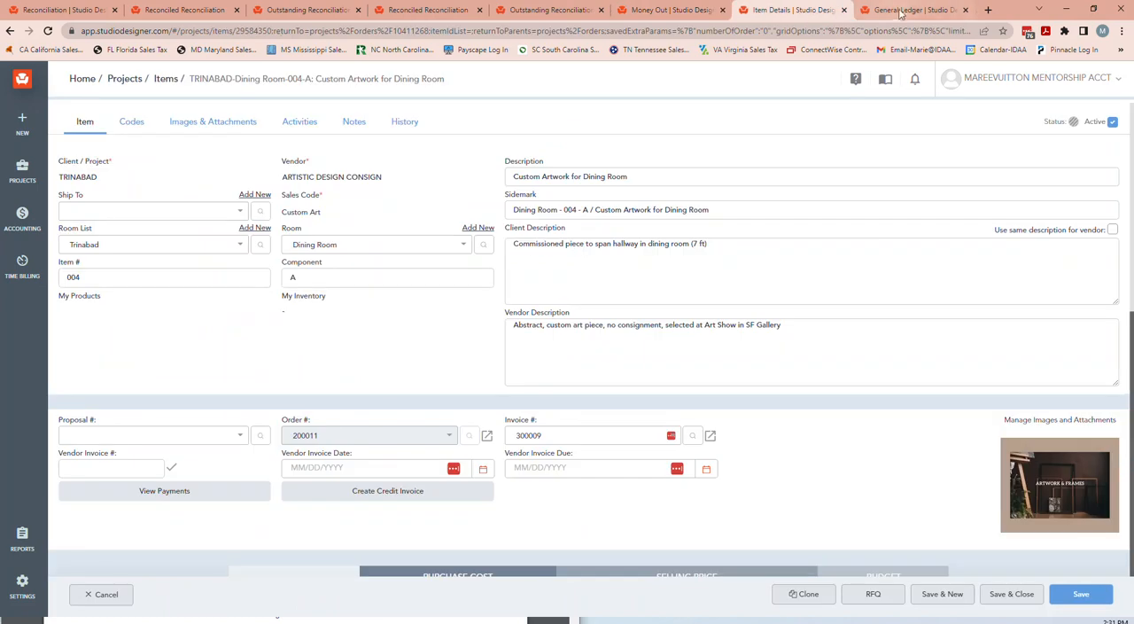
click(903, 11)
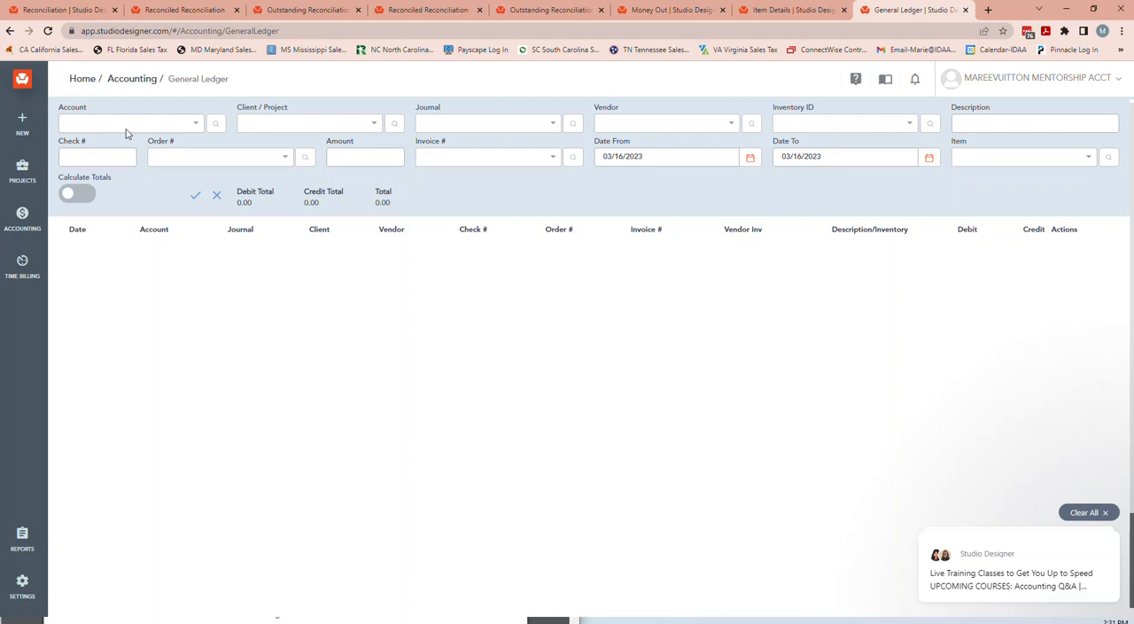
mouse_move(24, 235)
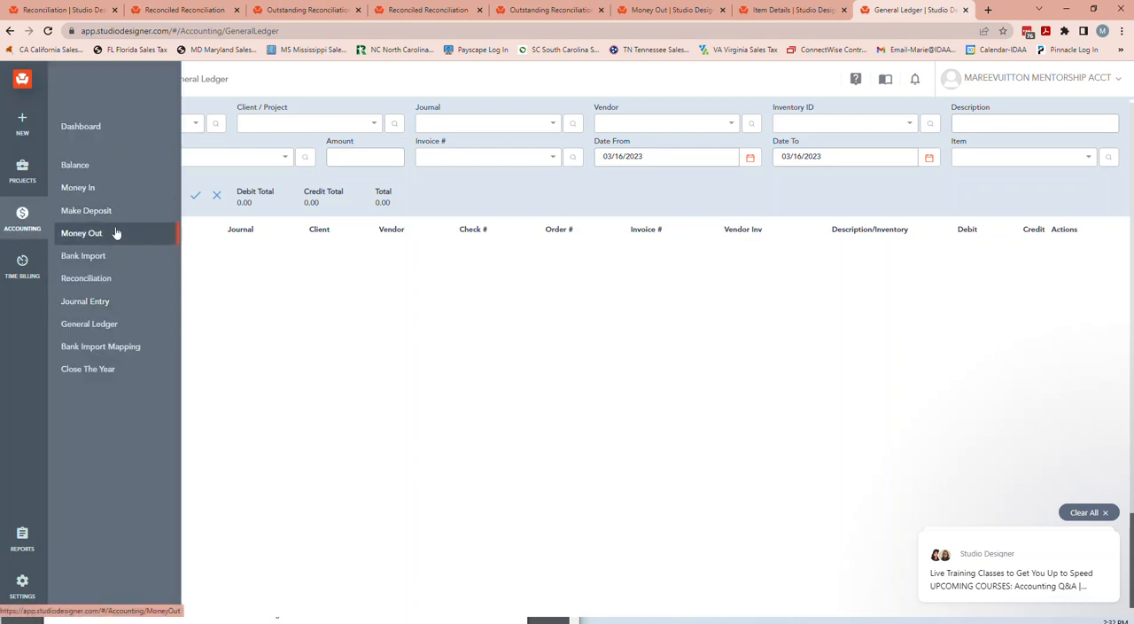
click(116, 233)
scroll(820, 210, down, 2)
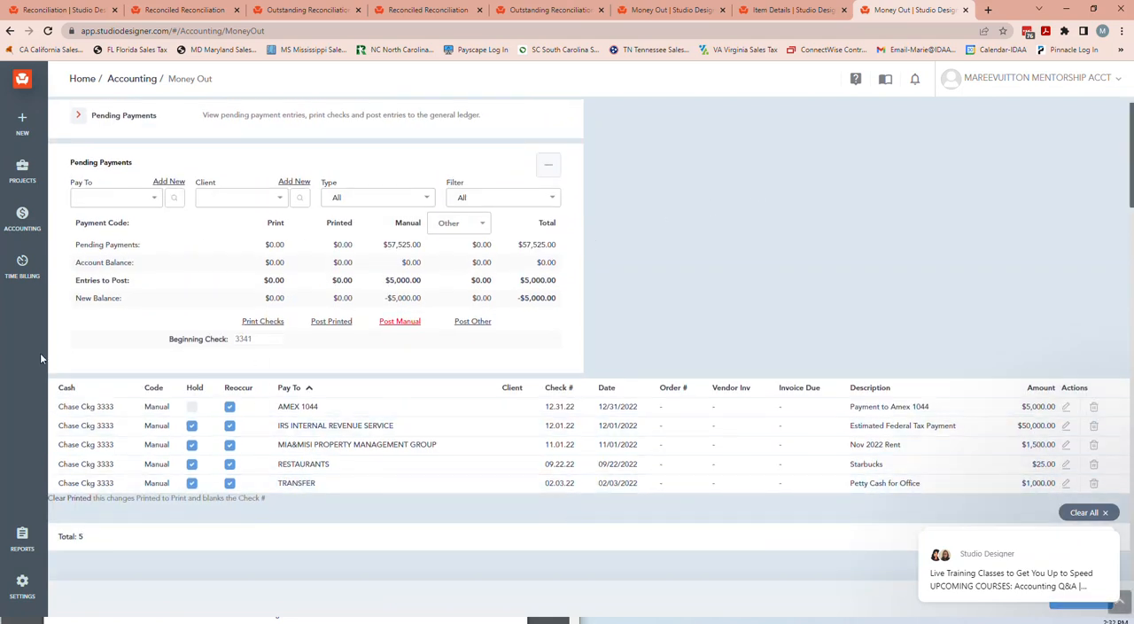
scroll(369, 353, up, 2)
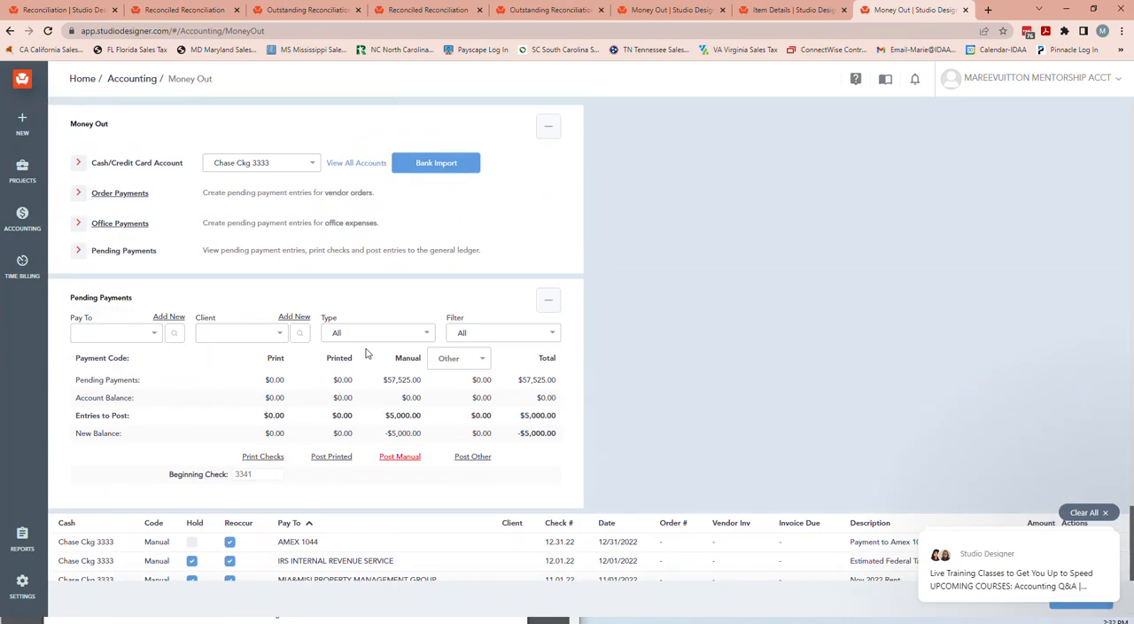
Start a new office payment to ARTICLE with the Manual payment code and amex as the check number.
click(127, 225)
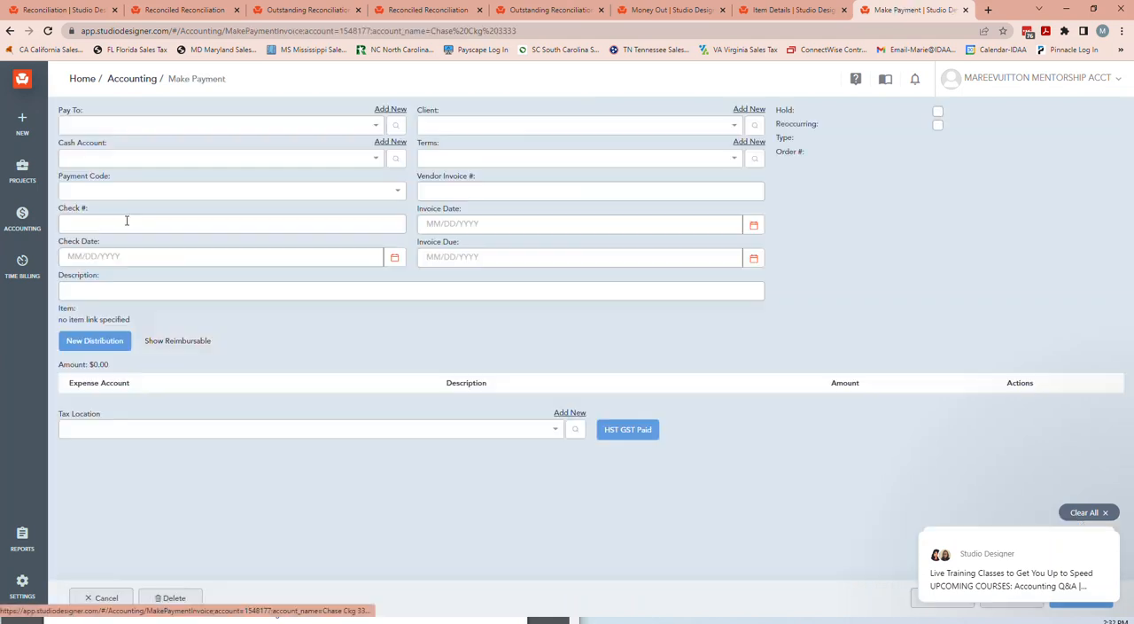
click(121, 129)
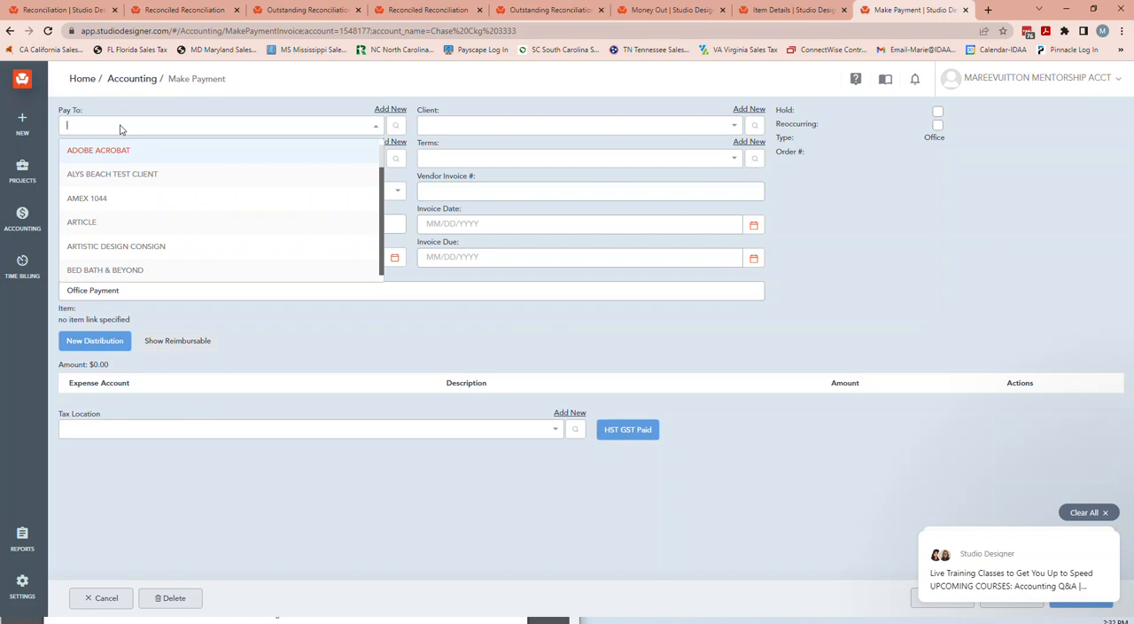
click(125, 228)
click(102, 193)
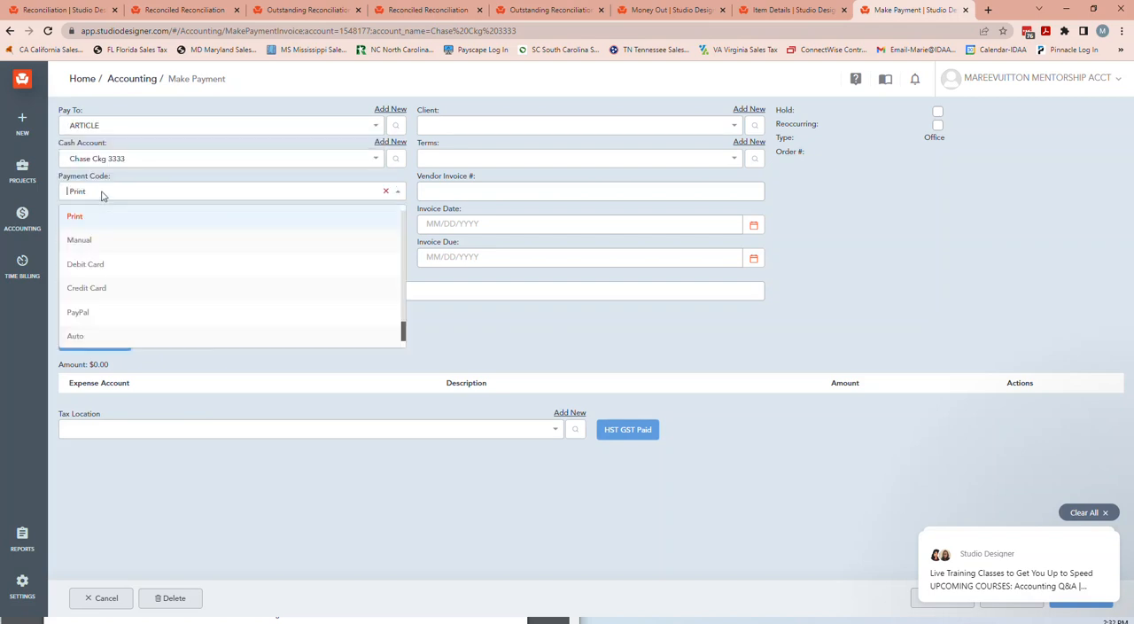
click(94, 239)
click(113, 224)
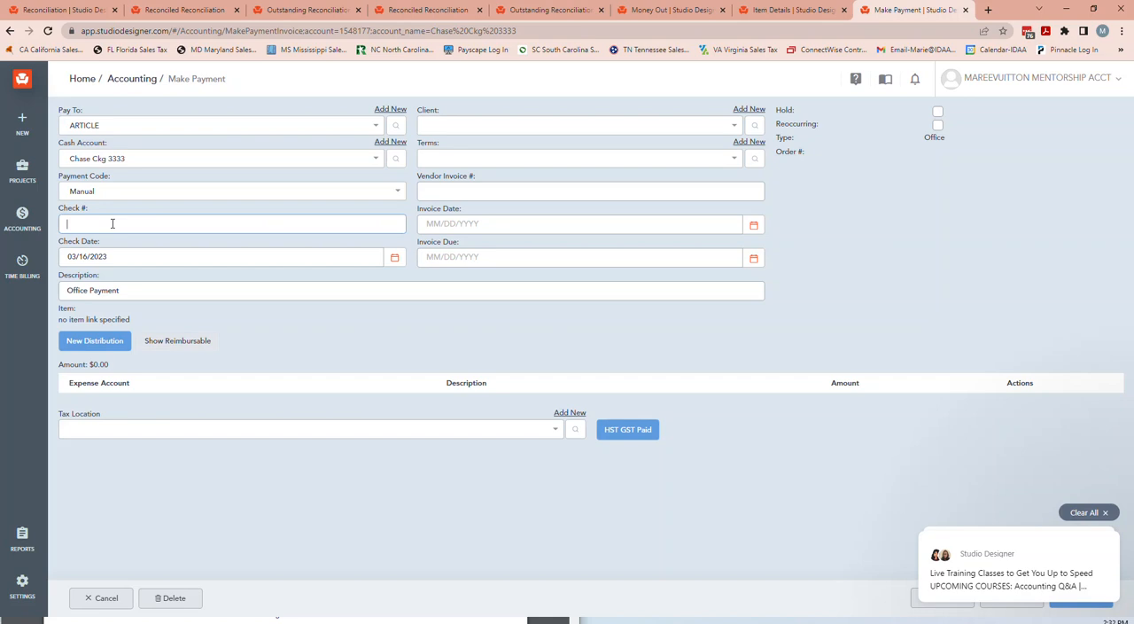
text(ame)
click(107, 257)
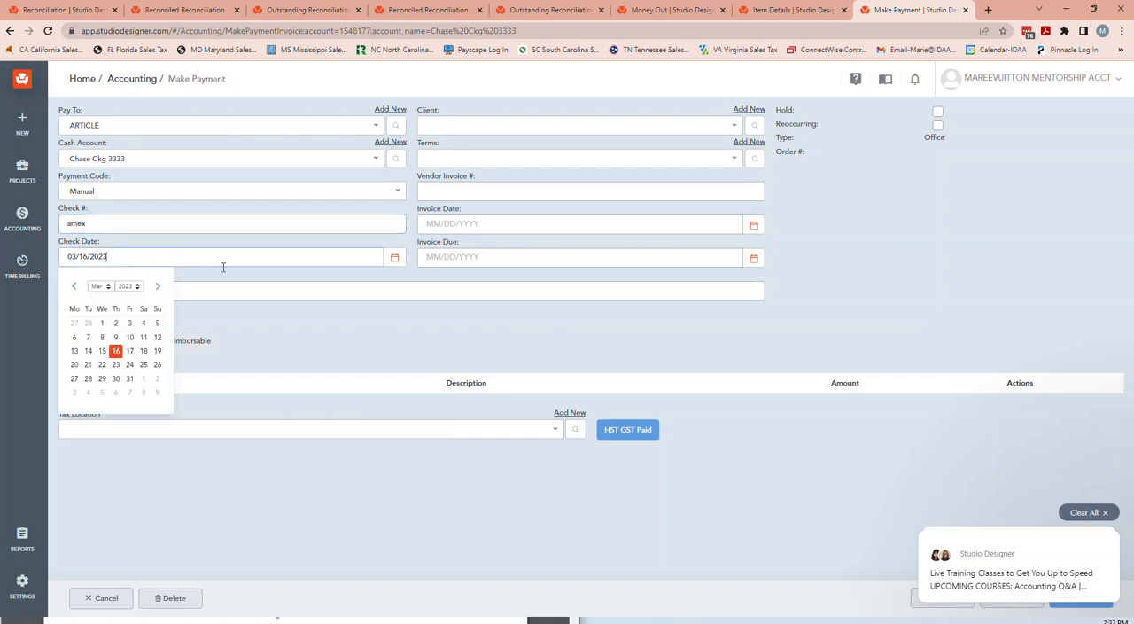
Replace the office payment's description with Cost of Sales.
click(202, 291)
drag(151, 292, 49, 293)
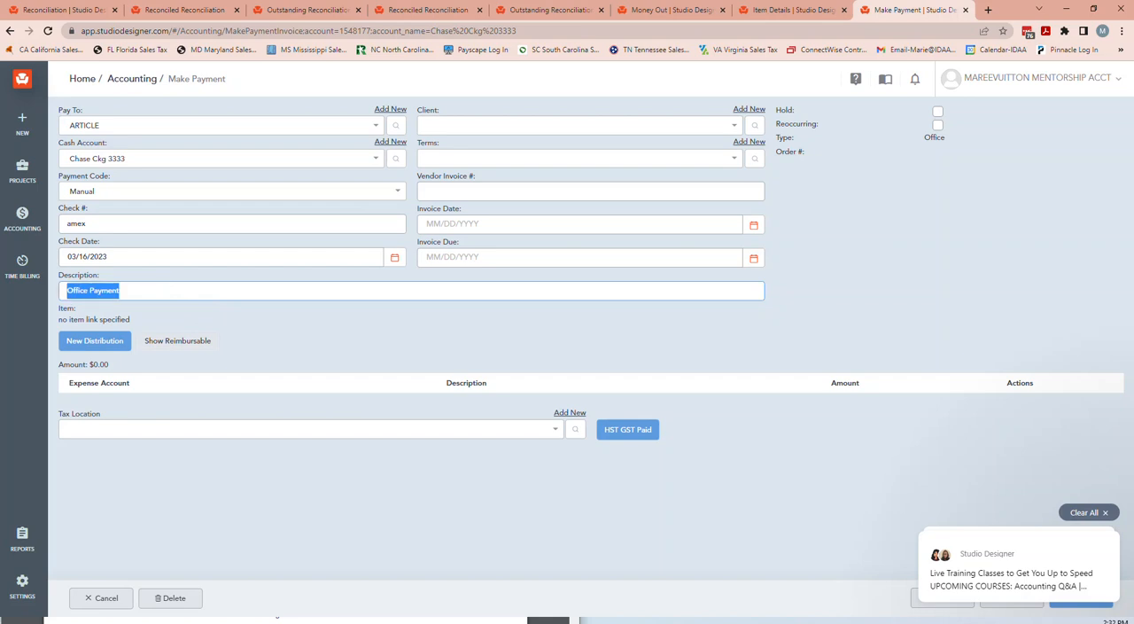
text(Cost of Sa)
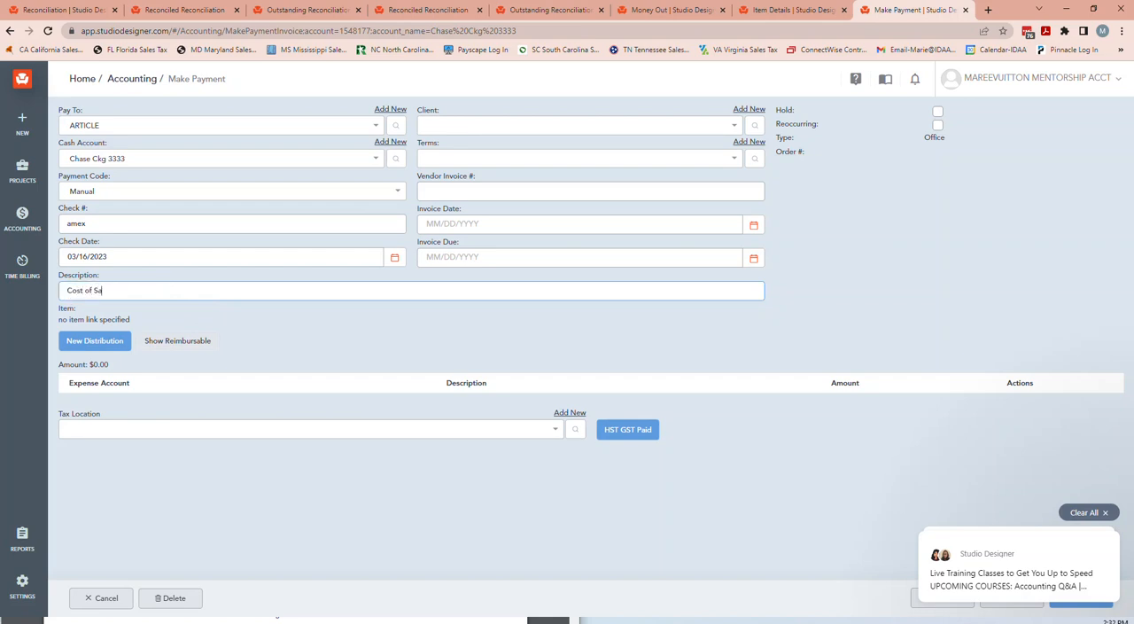
Add a distribution line to the payment, charged to Cost Of Sales Accessories for 505.00.
click(95, 342)
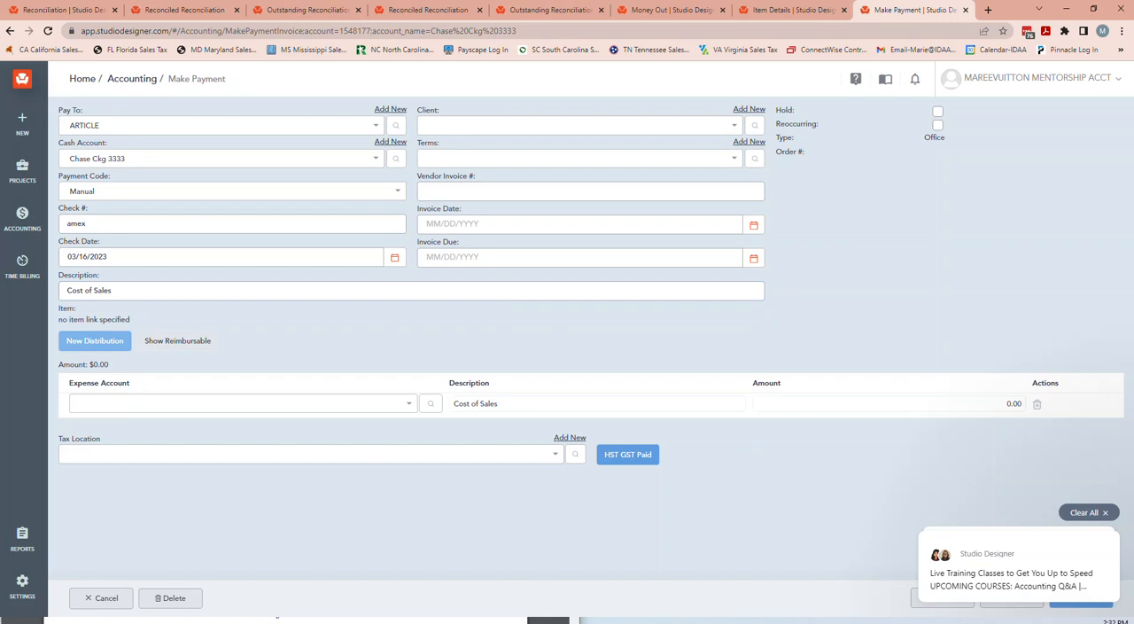
click(140, 402)
text(cp)
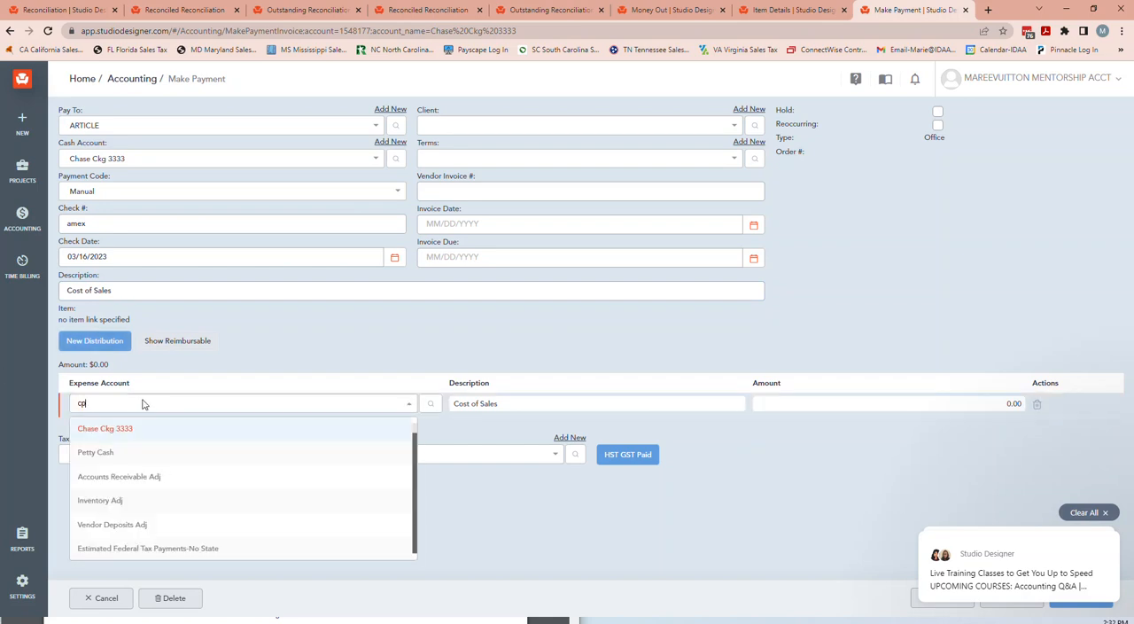
text(s)
key(BackSpace)
text(o)
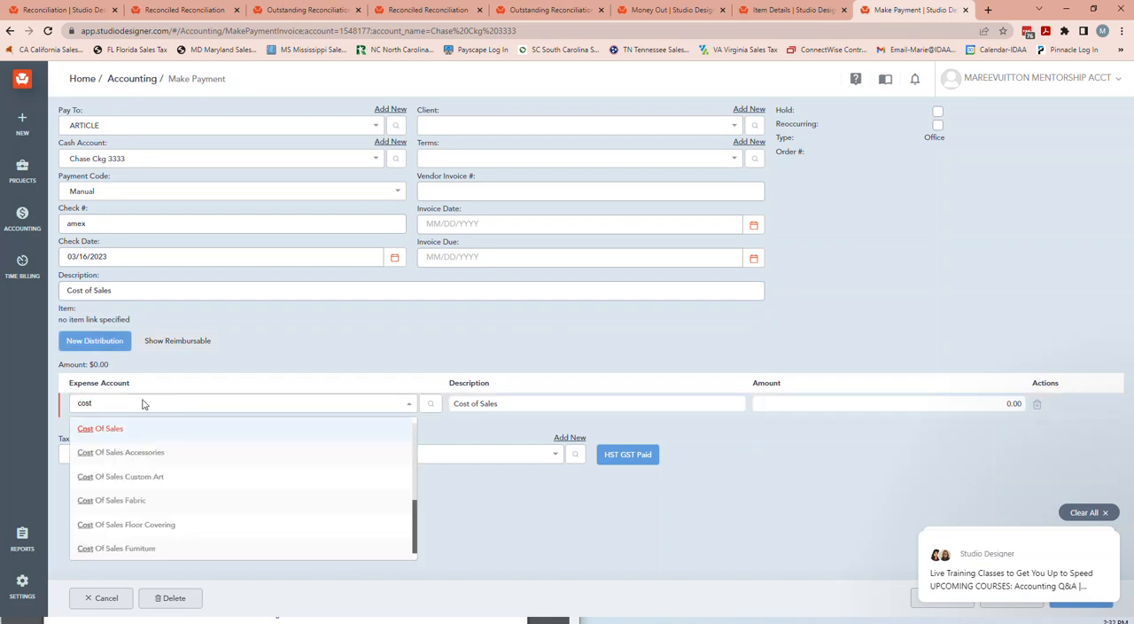
click(178, 464)
click(993, 403)
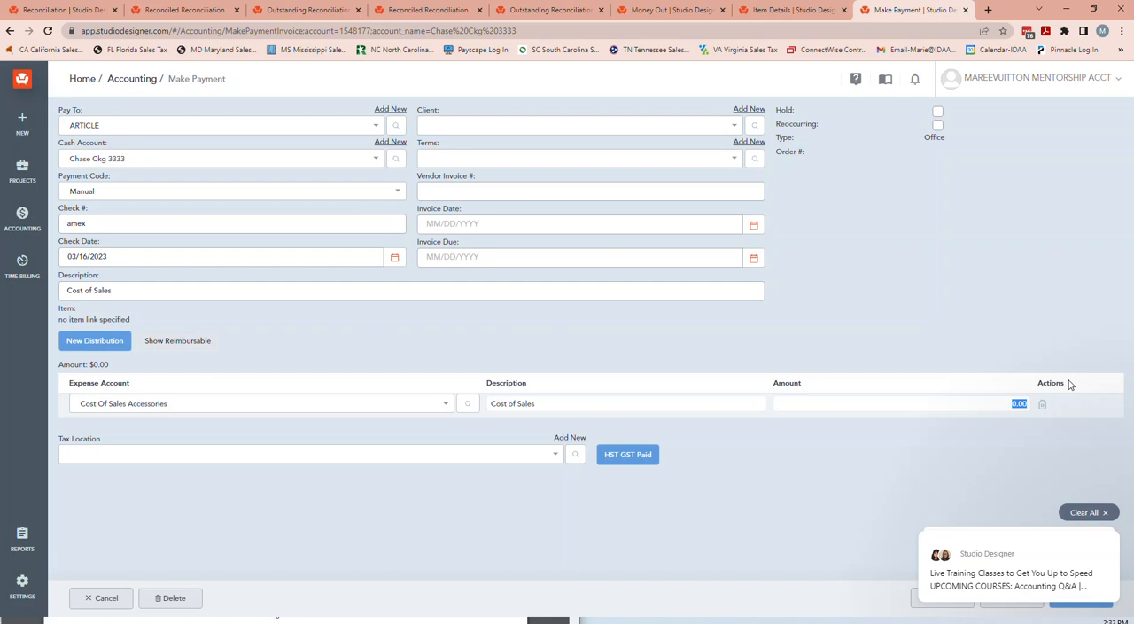
text($)
text(505.00)
Change the payee to HOME GOODS and set the payment's description to Accessories for install Day.
click(163, 126)
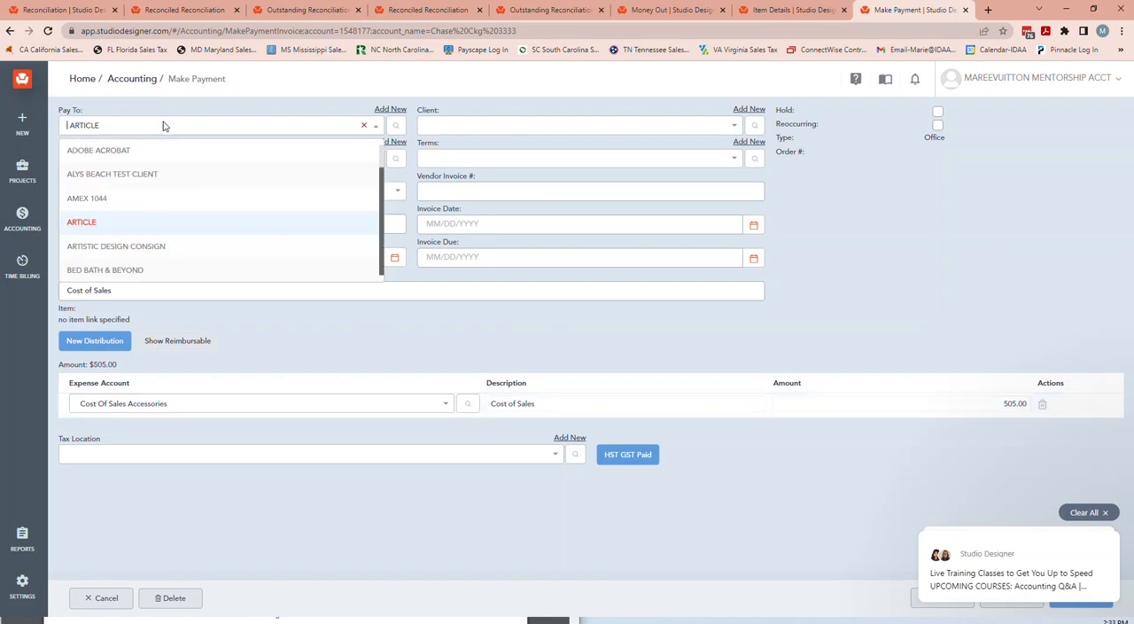
text(hom)
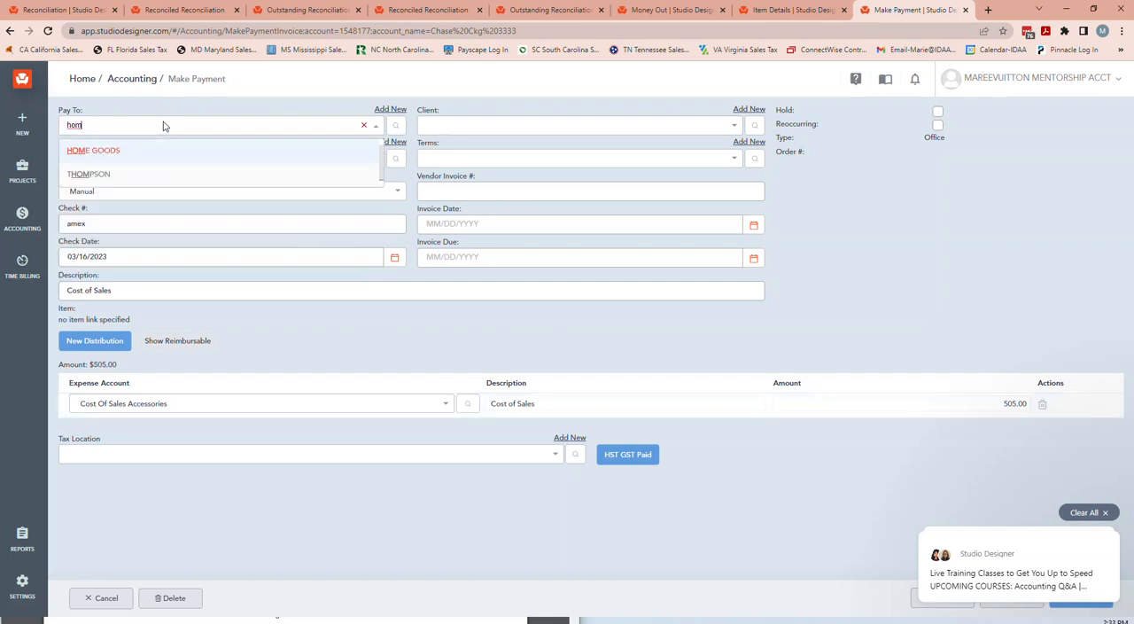
click(132, 154)
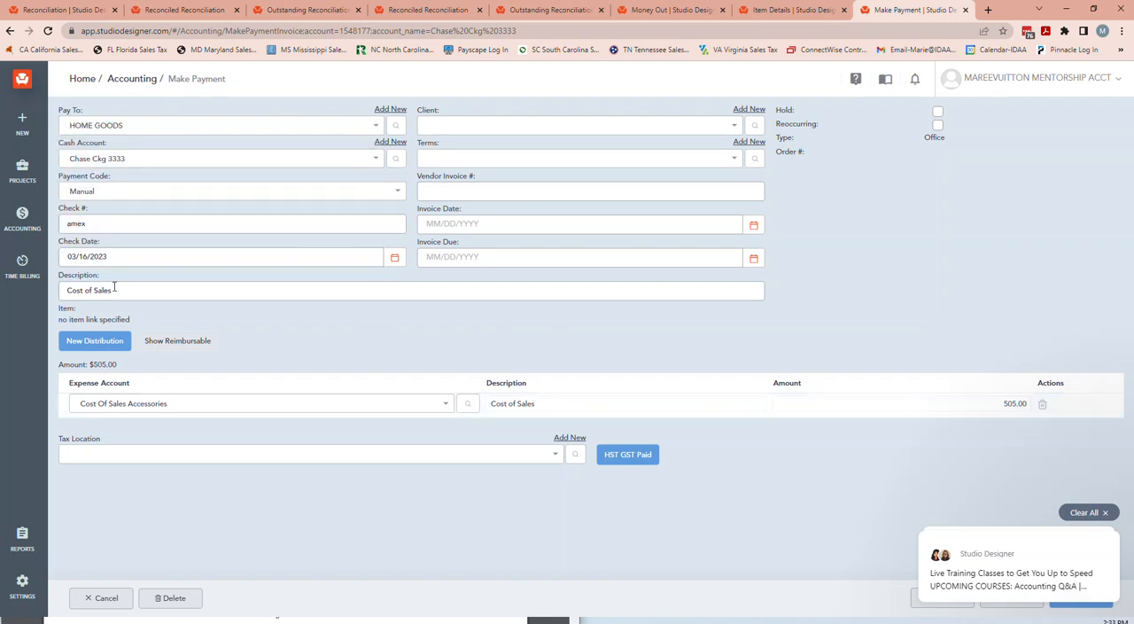
drag(114, 291, 67, 290)
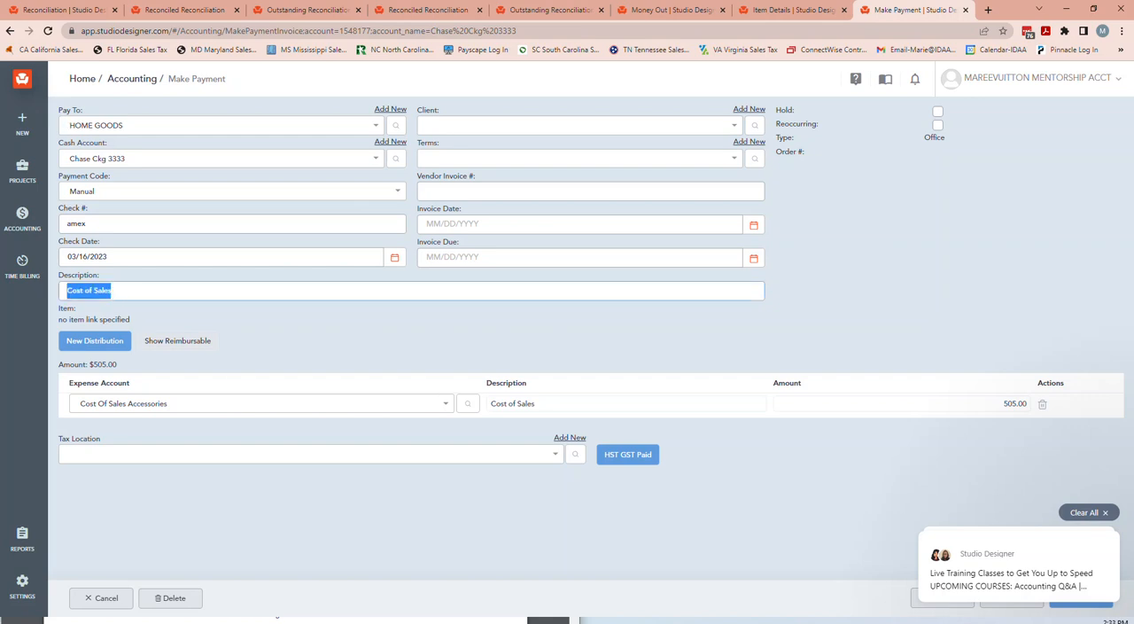
text(Accessories for install Day)
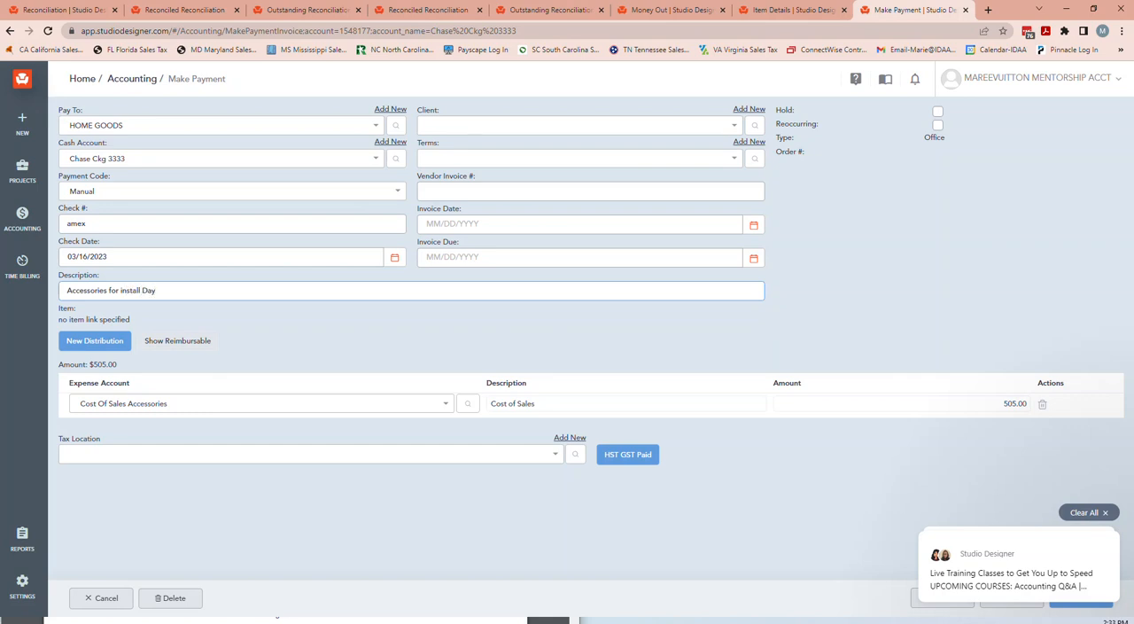
Assign the office payment to the client DILLARDS.
click(452, 125)
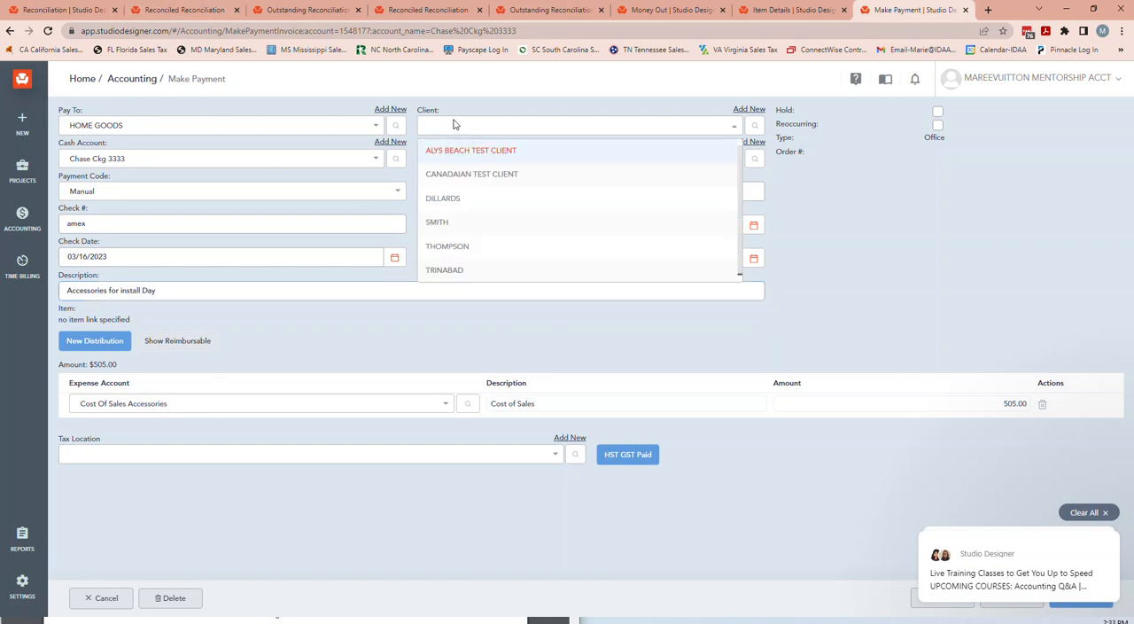
click(497, 203)
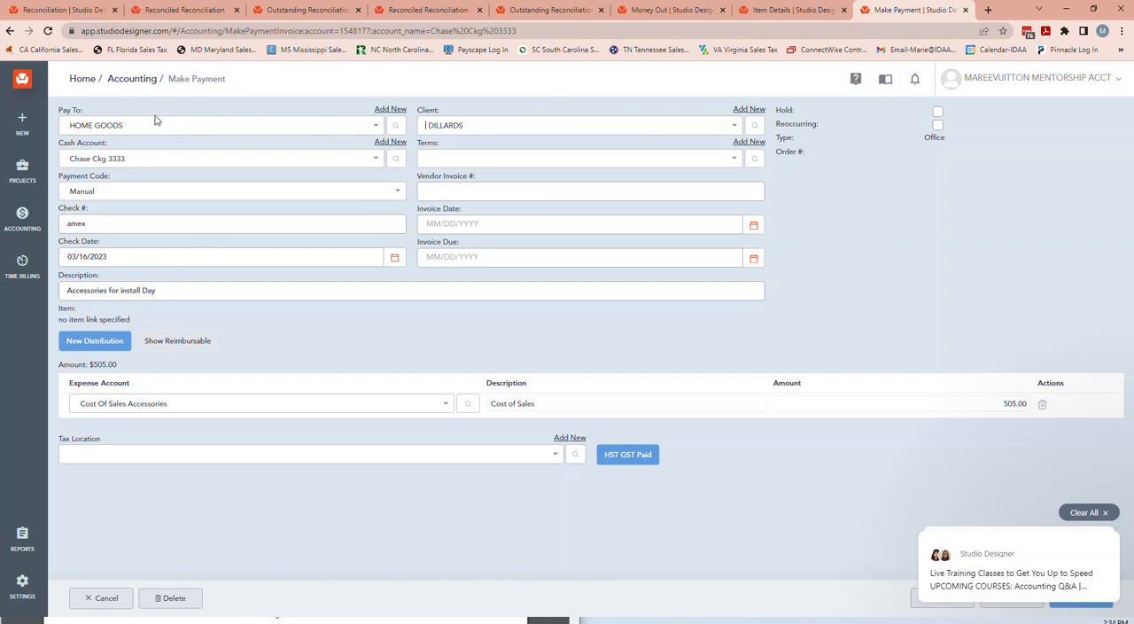
click(483, 127)
Change the distribution line's expense account to Suspense.
click(201, 401)
text(sus)
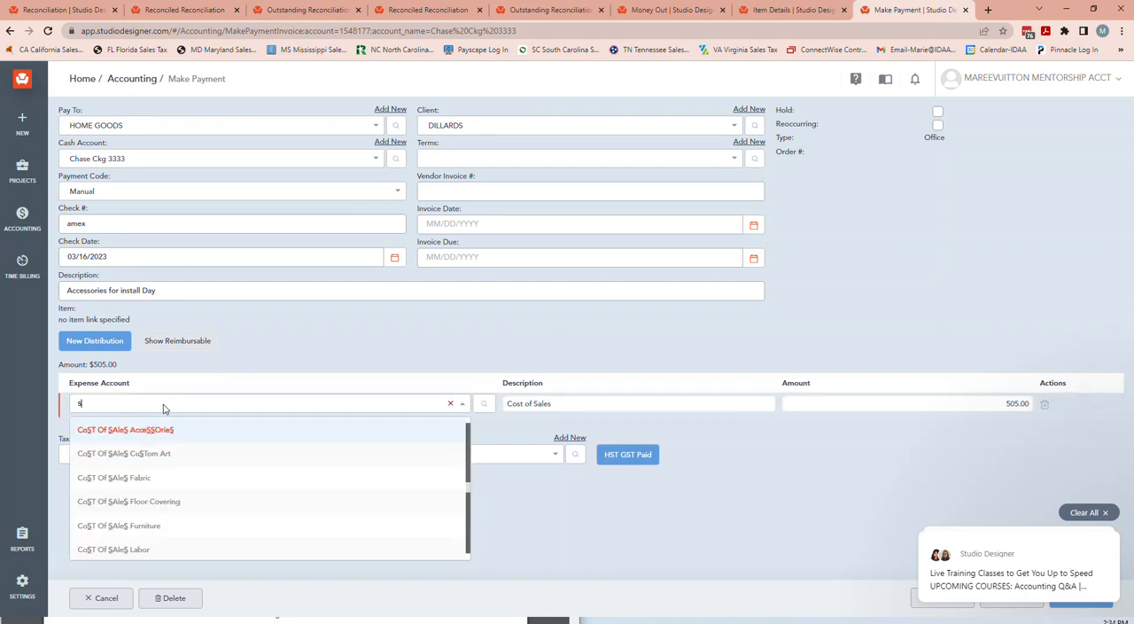
click(124, 429)
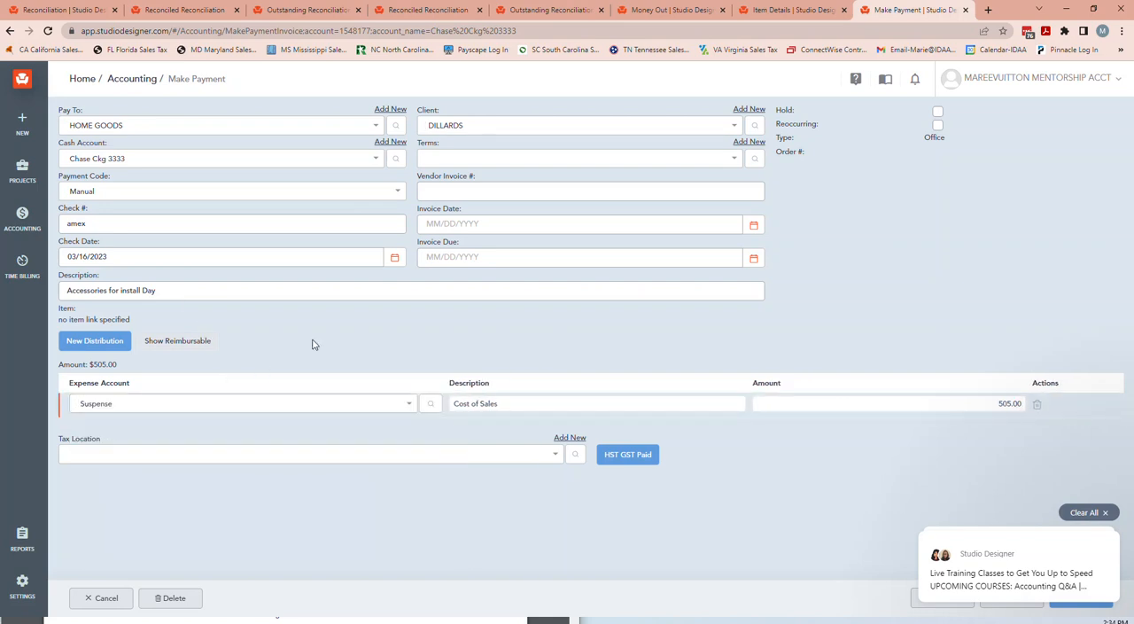
Copy the payment description, Accessories for install Day, into the distribution line's description.
triple_click(192, 292)
key(ctrl+c)
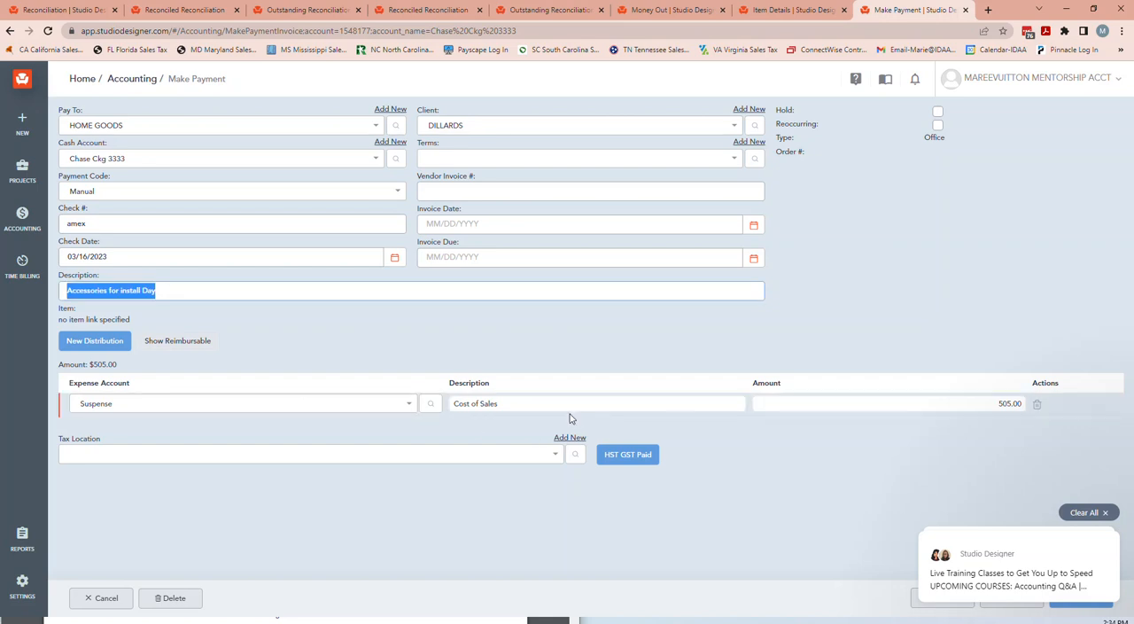
triple_click(496, 403)
key(ctrl+v)
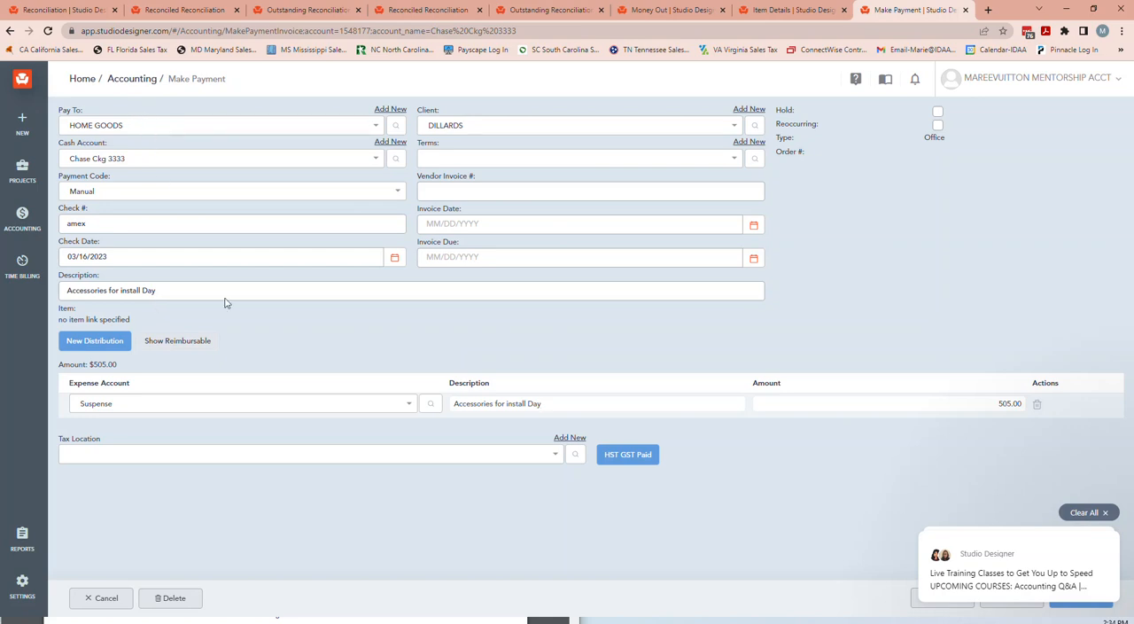
Set the distribution line's expense account to Cost Of Sales.
click(173, 410)
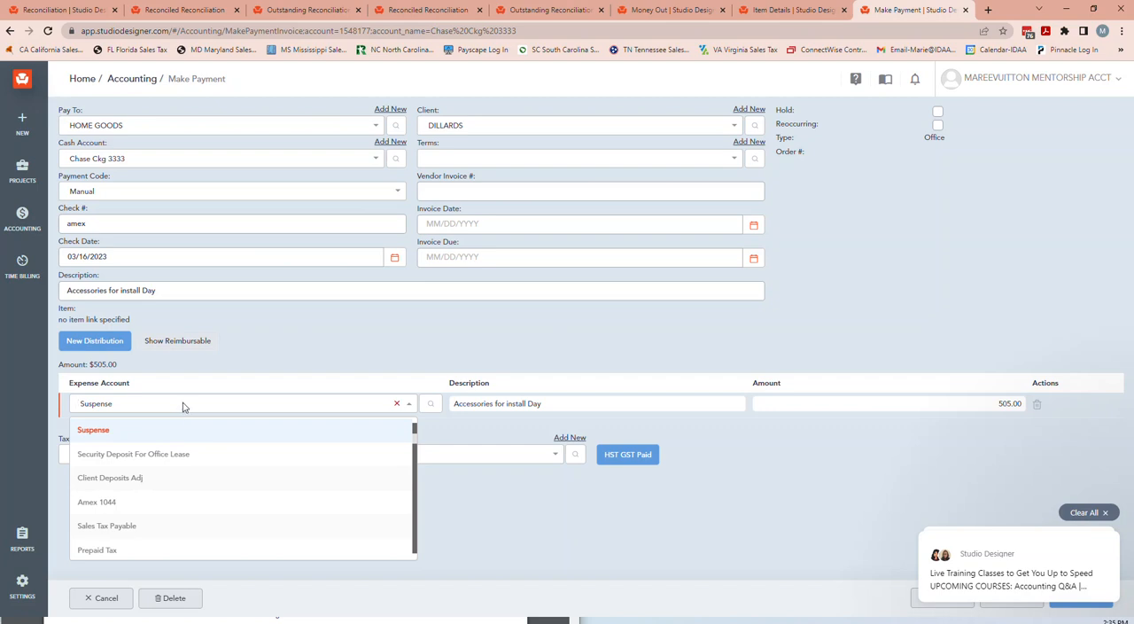
text(cost)
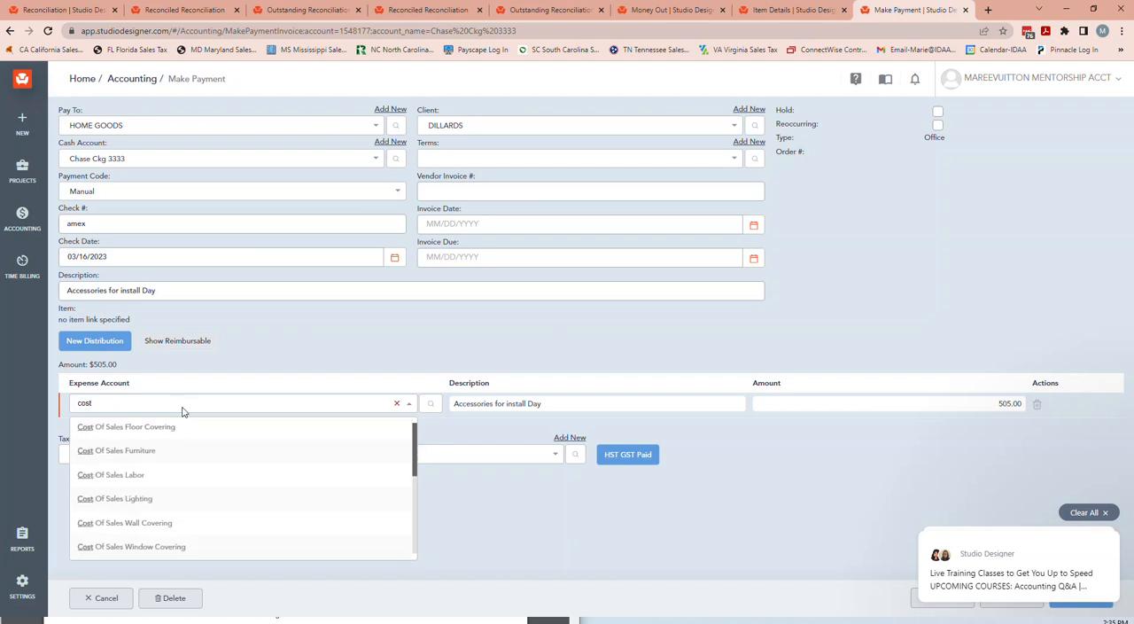
scroll(187, 451, up, 2)
click(112, 428)
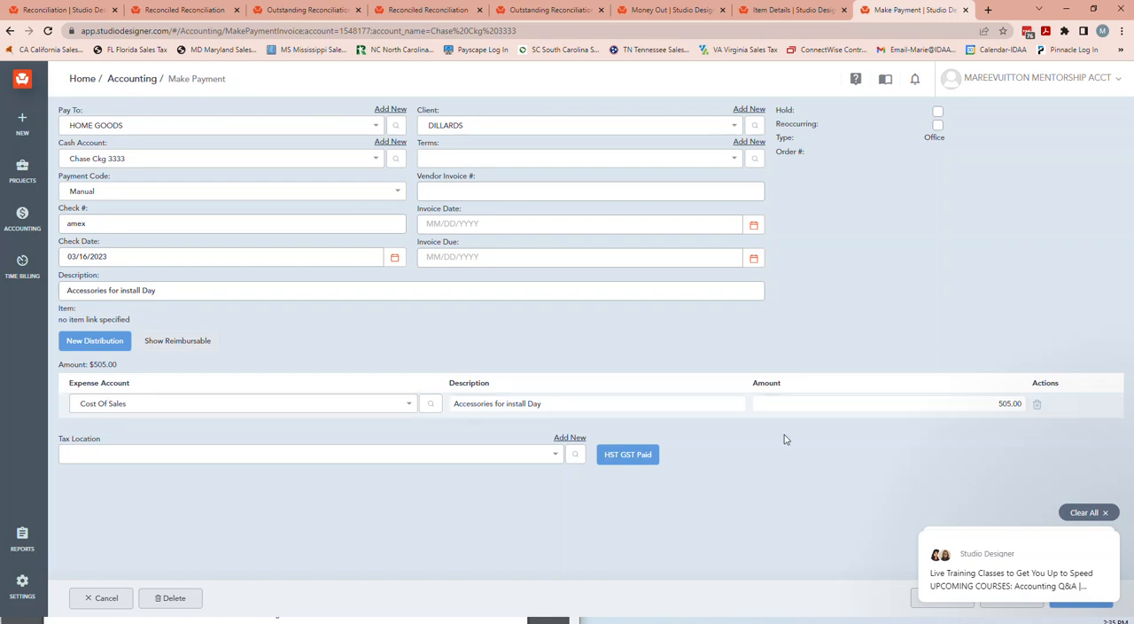
Show the line's reimbursable details and set DILLARDS as the client/project, Reimbursable as the activity and a 48% mark-up.
click(152, 346)
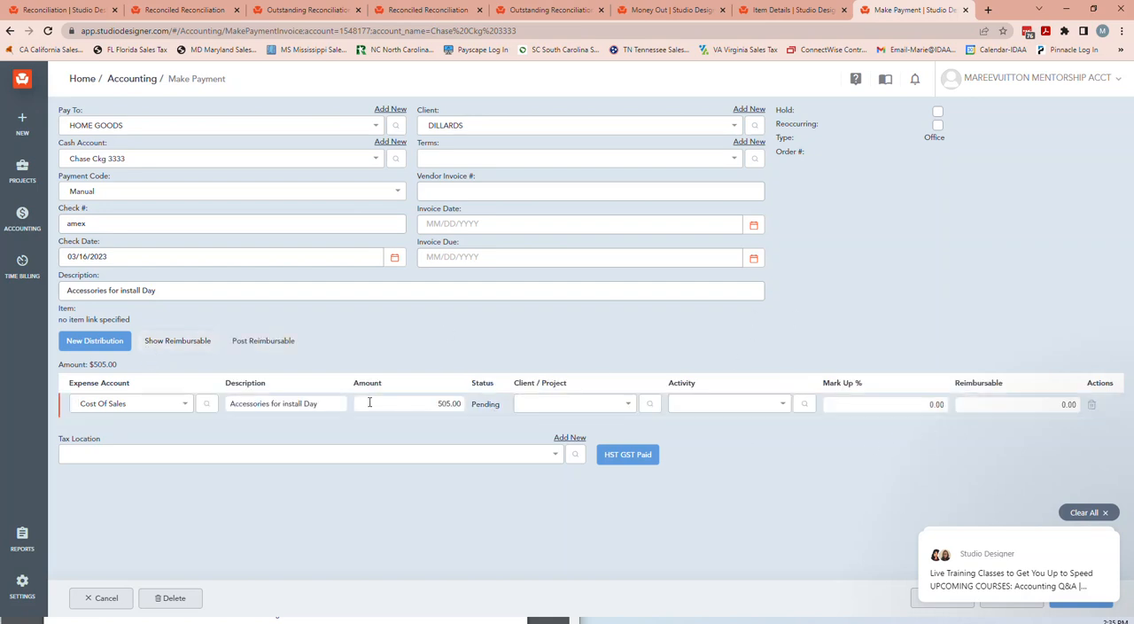
click(543, 408)
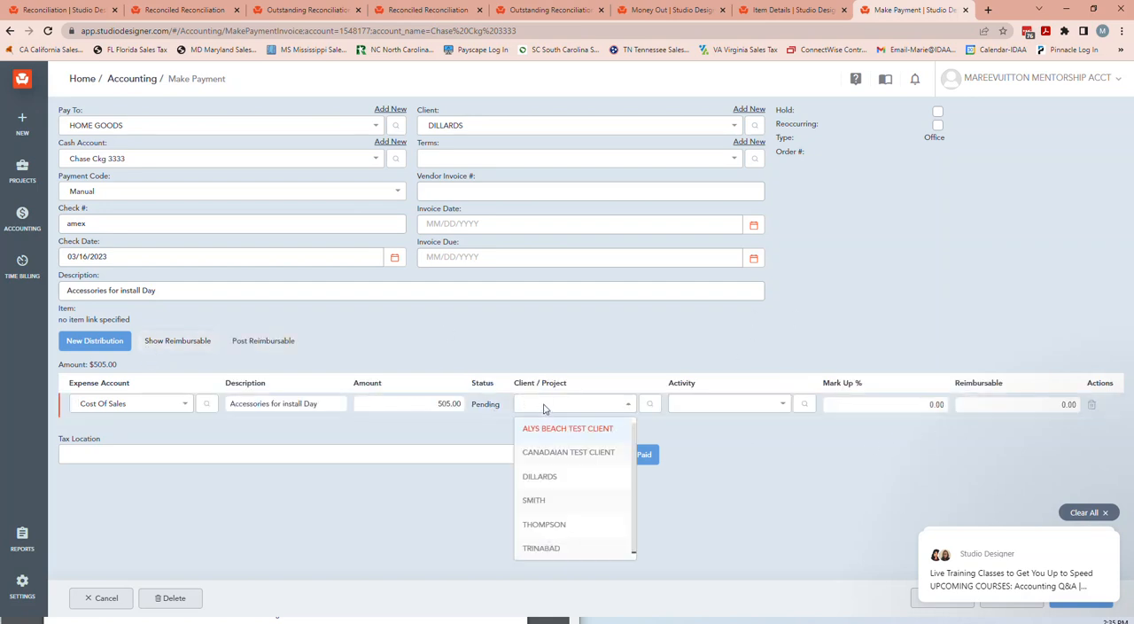
text(d)
click(546, 426)
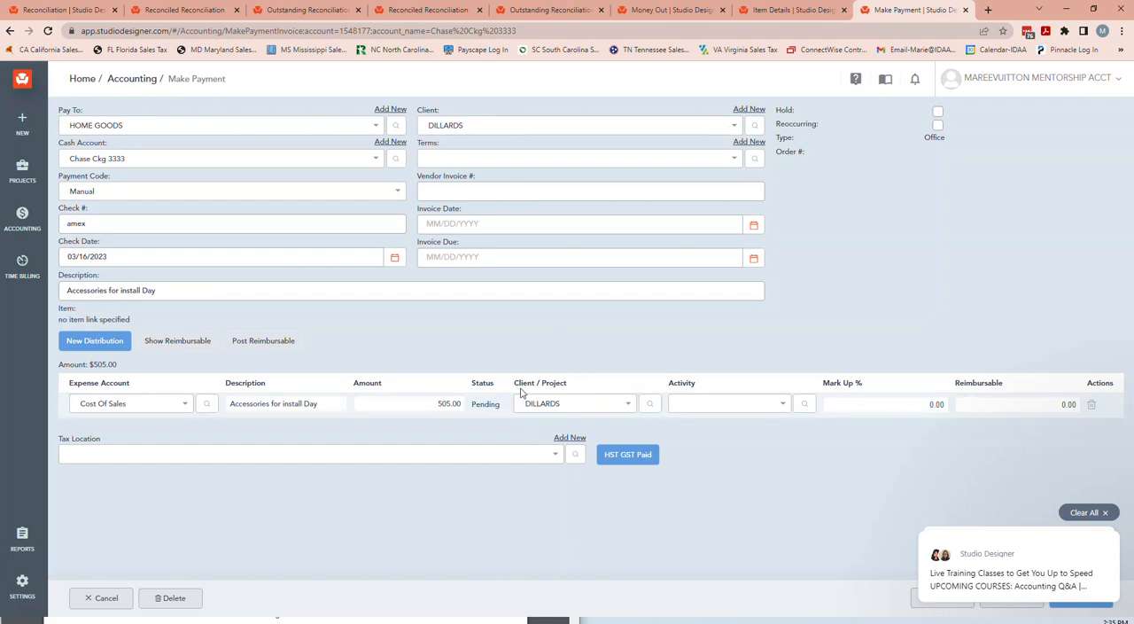
click(714, 405)
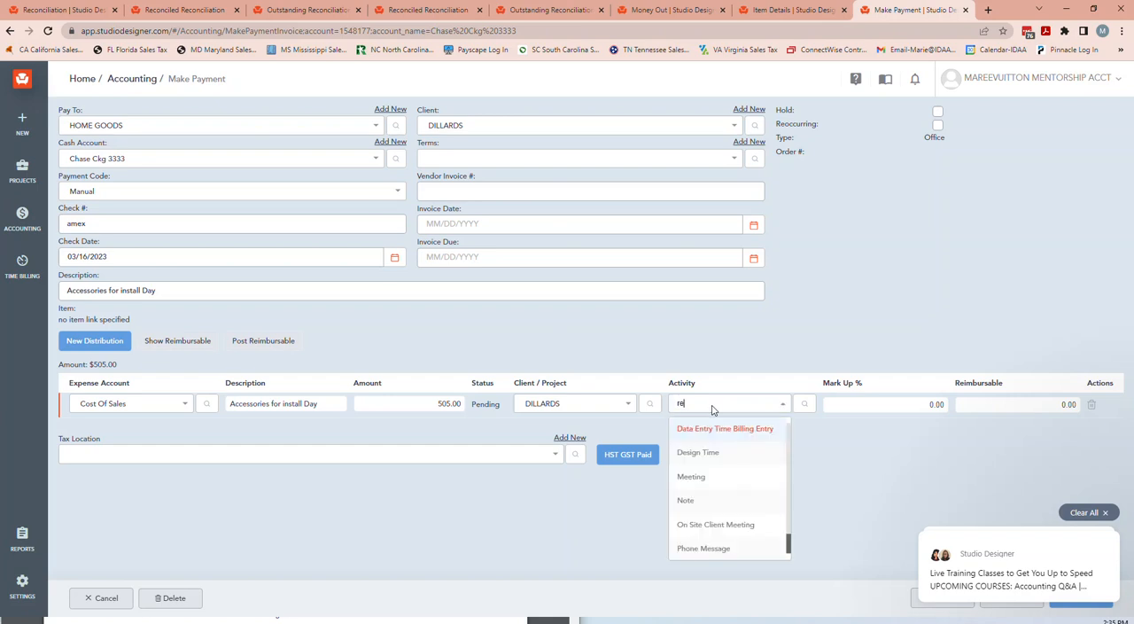
text(re)
click(714, 428)
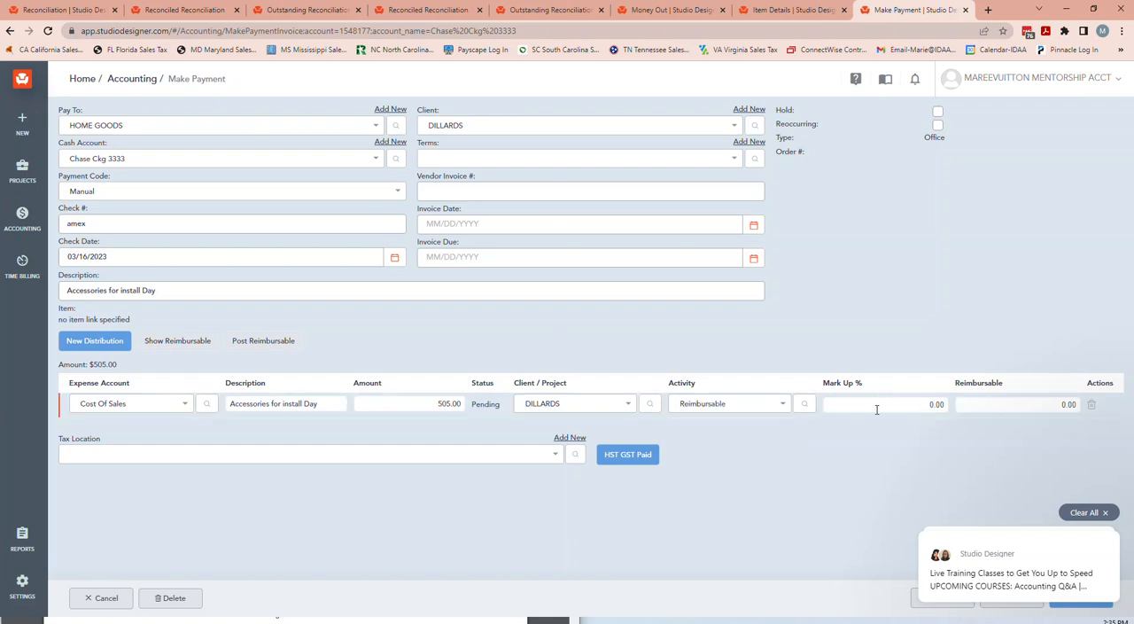
click(904, 404)
click(970, 437)
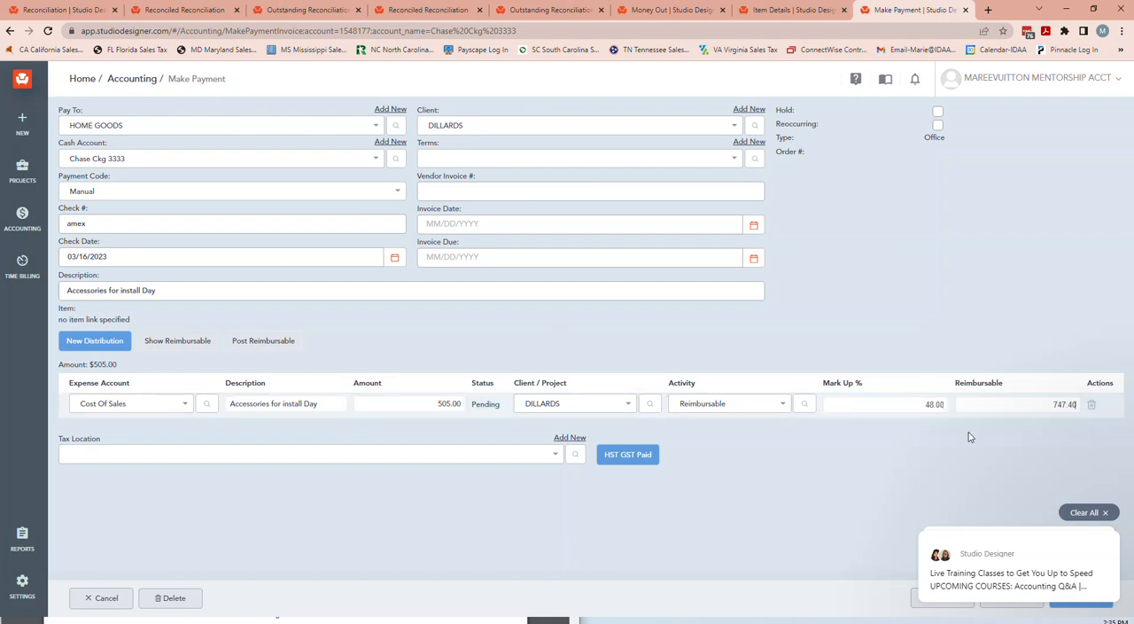
click(876, 396)
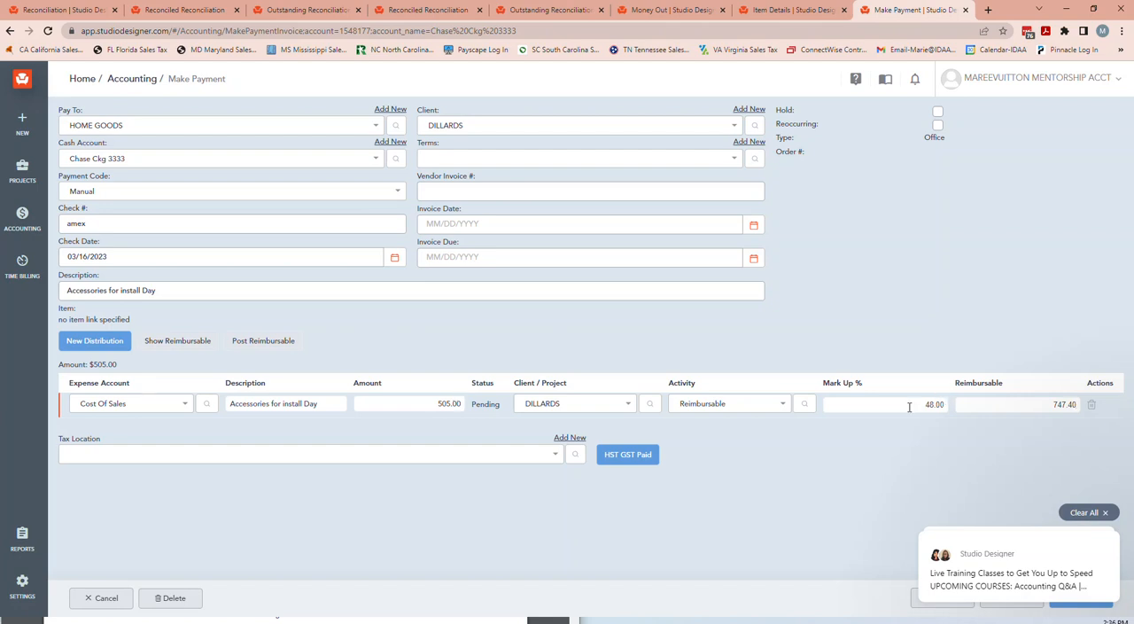
Post the distribution line's reimbursable charge, then save and close the office payment.
click(254, 336)
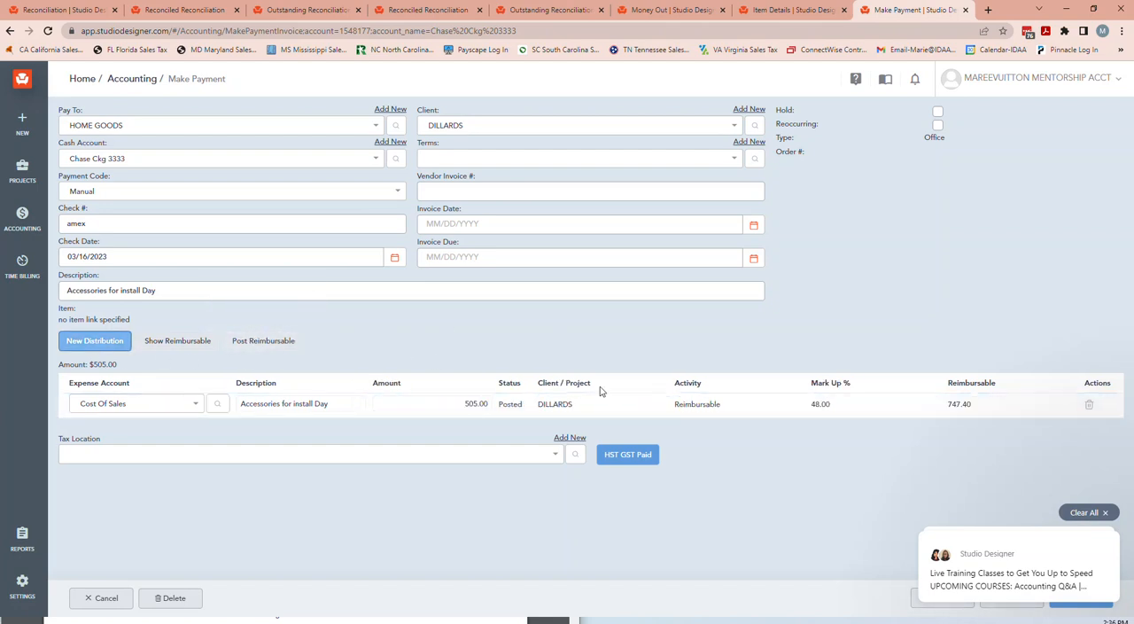
click(1089, 517)
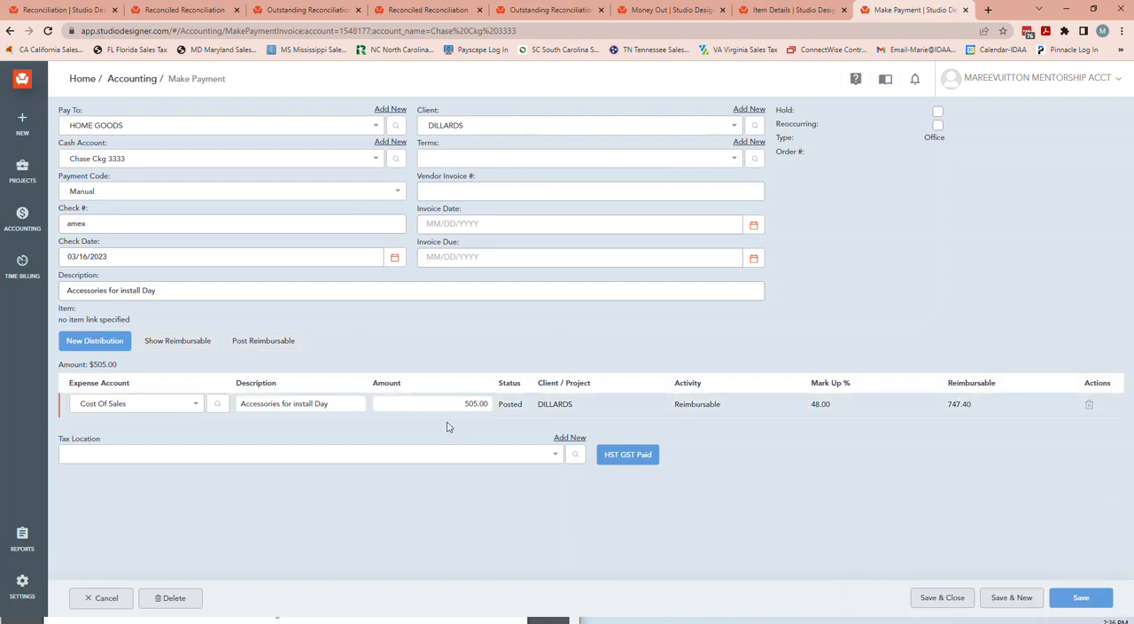
click(944, 597)
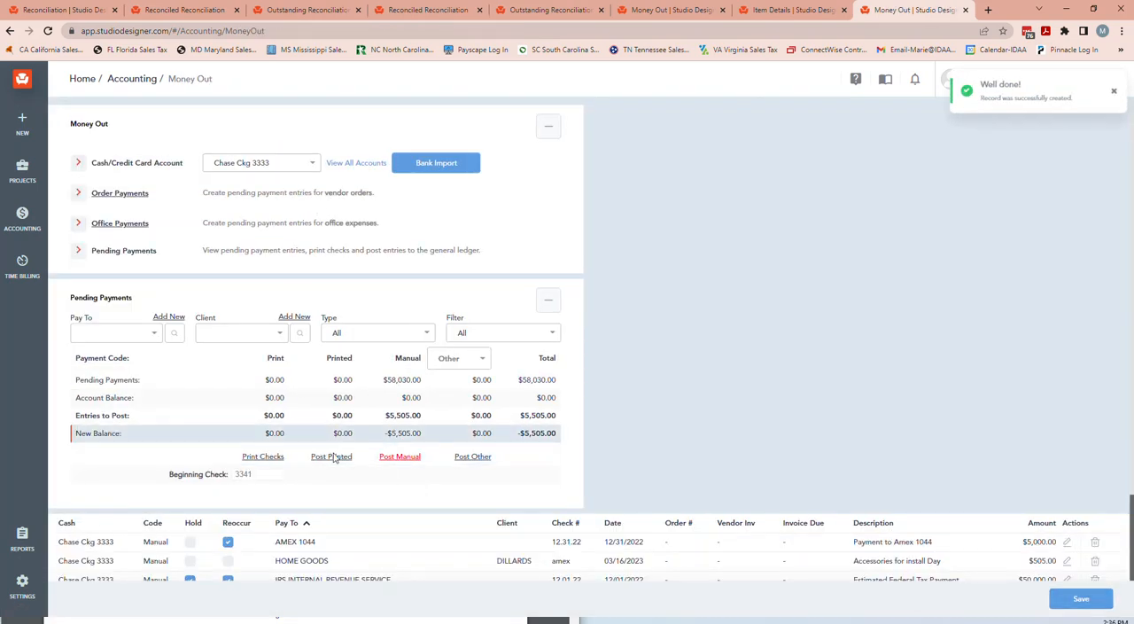
Review the pending payments and check the details of the HOME GOODS office payment, closing it without saving.
scroll(292, 469, down, 2)
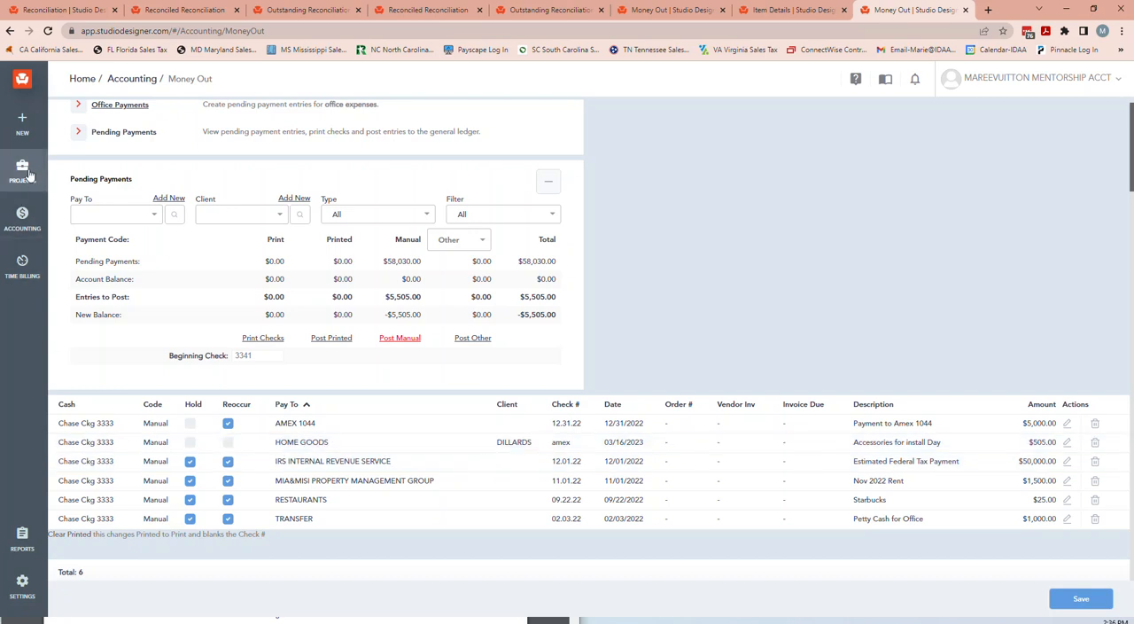
mouse_move(31, 179)
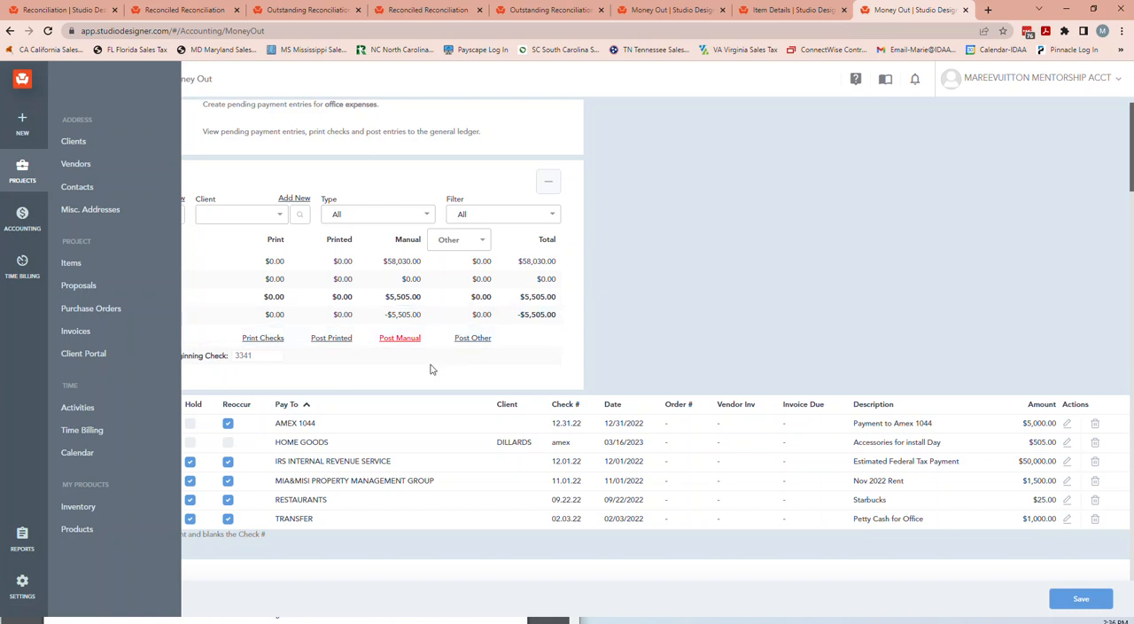
click(789, 313)
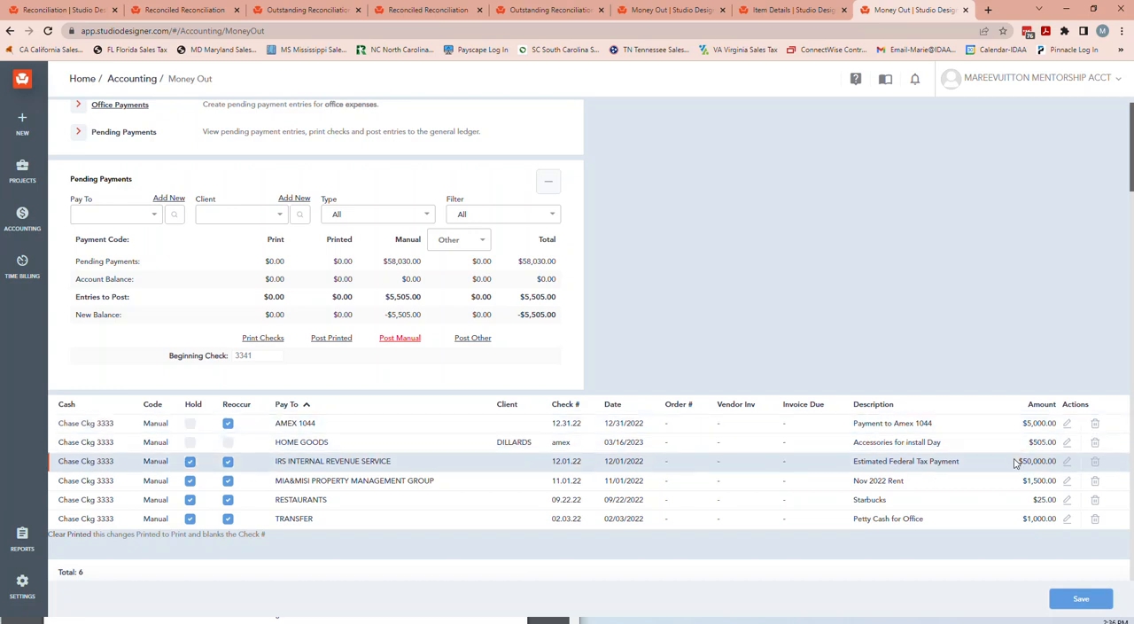
click(1067, 443)
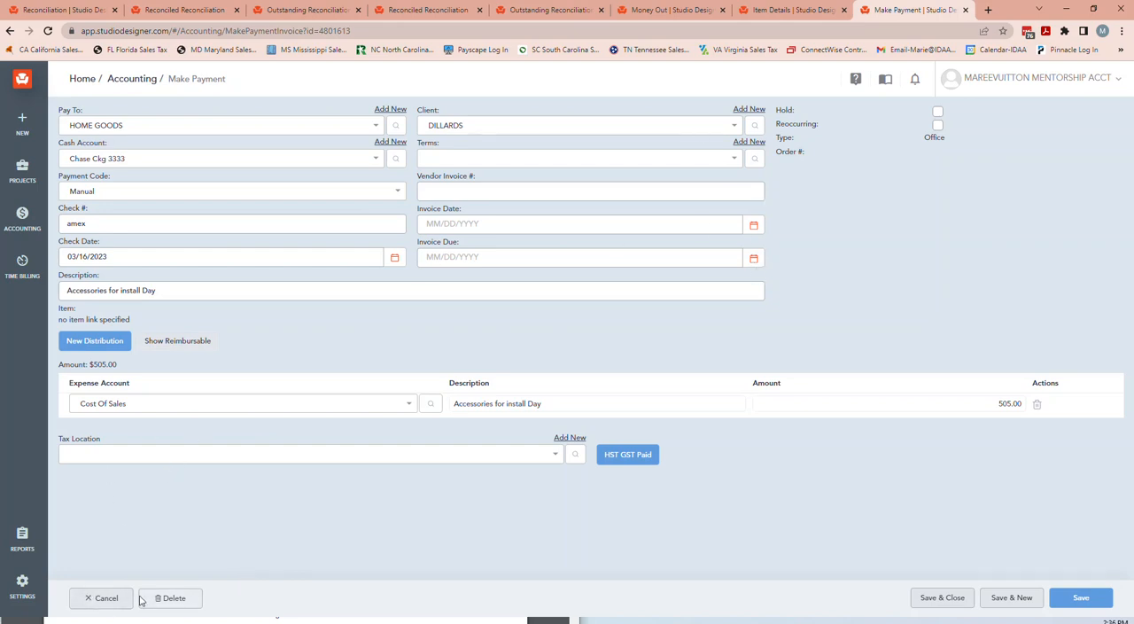
click(103, 598)
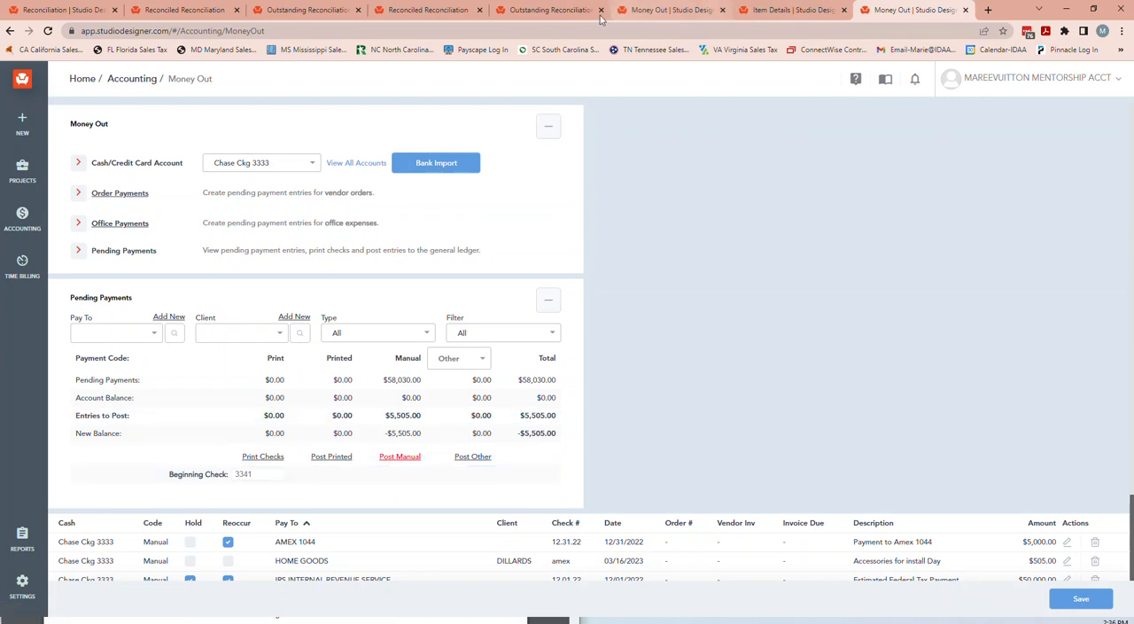
scroll(700, 252, down, 2)
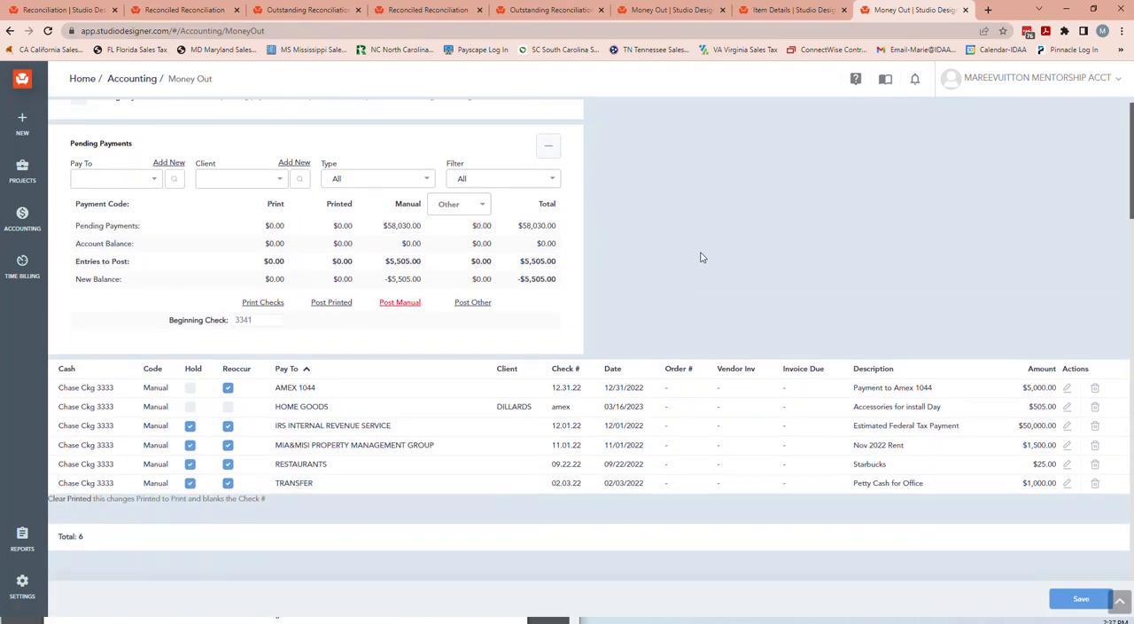
scroll(703, 257, up, 2)
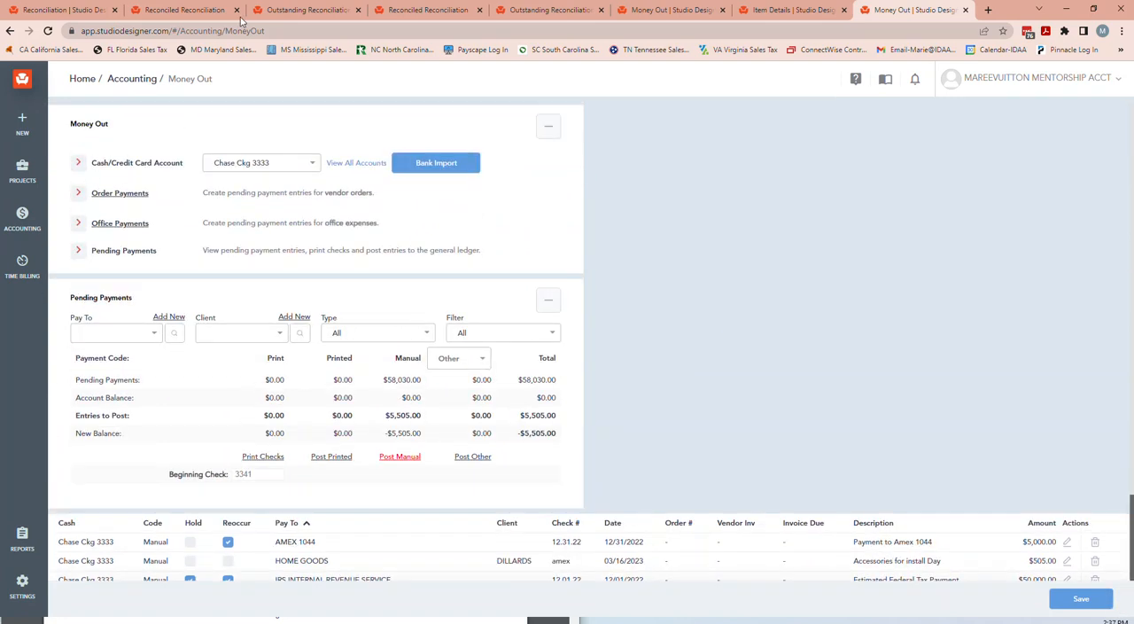
Return to the Amex 1044 reconciliation, examine the December 2022 balance sheet's account balances against it, and close the report.
click(83, 14)
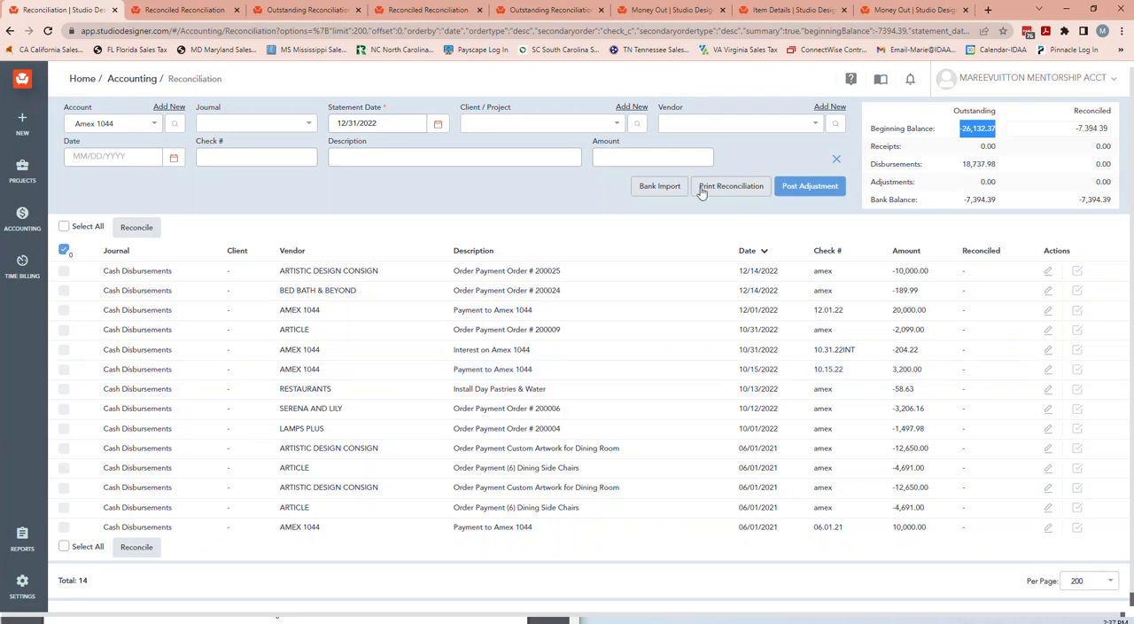
drag(1, 124, 693, 65)
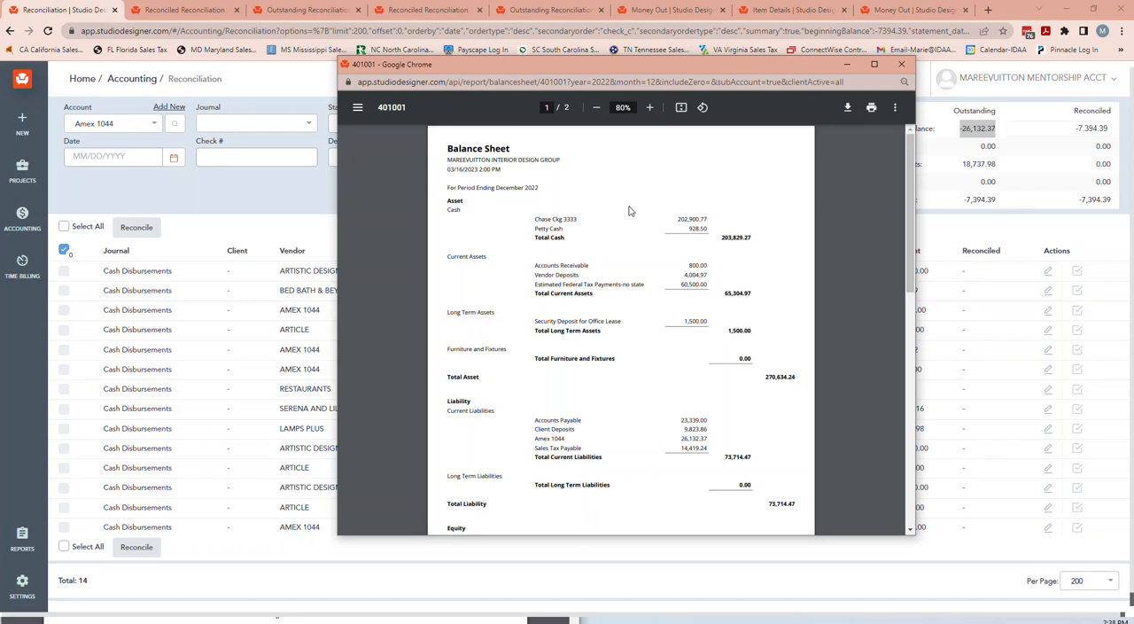
scroll(627, 212, down, 5)
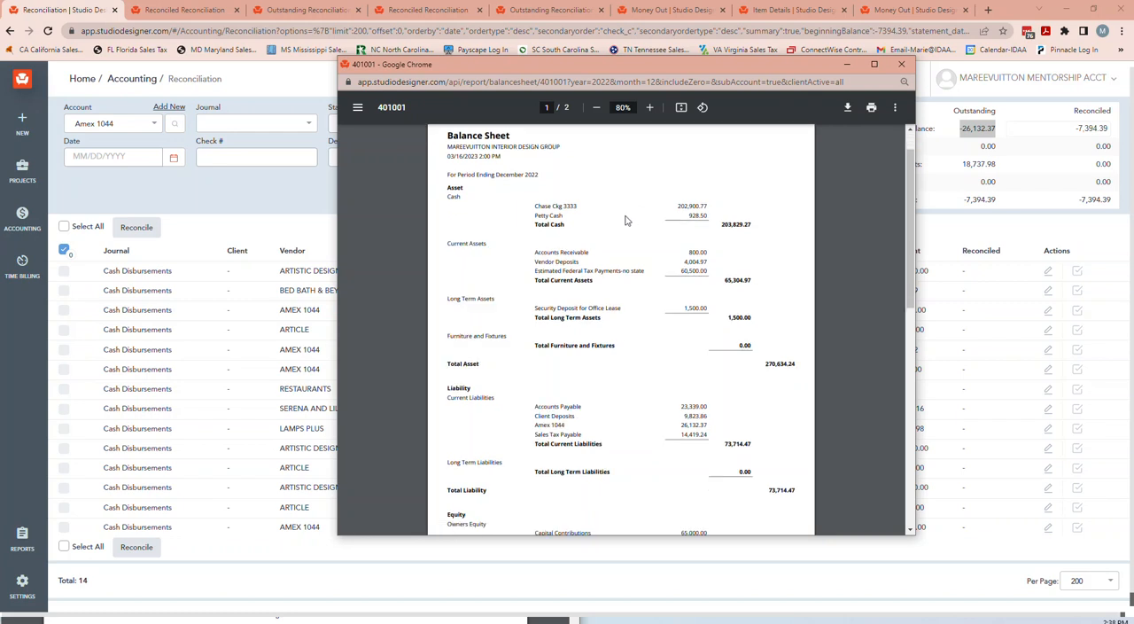
scroll(626, 215, up, 5)
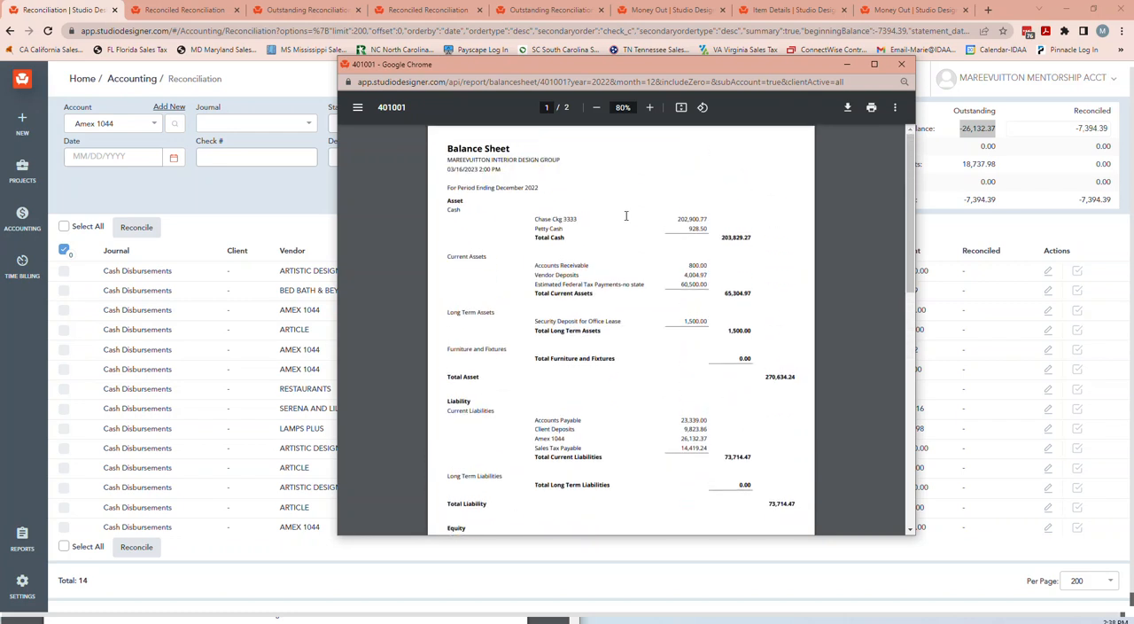
scroll(626, 216, down, 1)
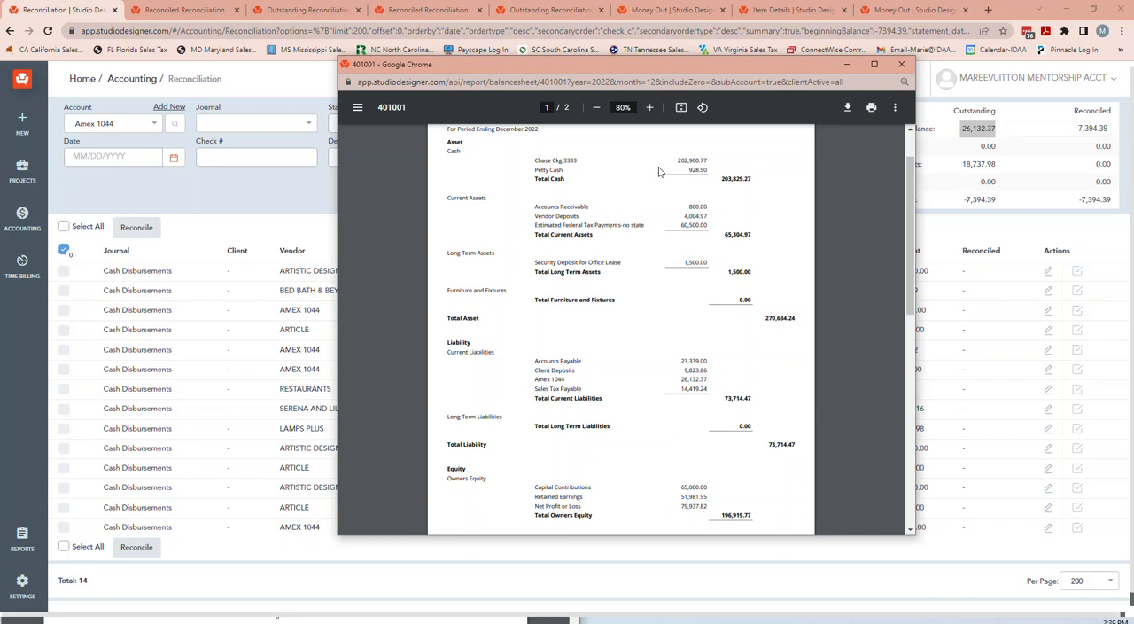
scroll(665, 173, up, 1)
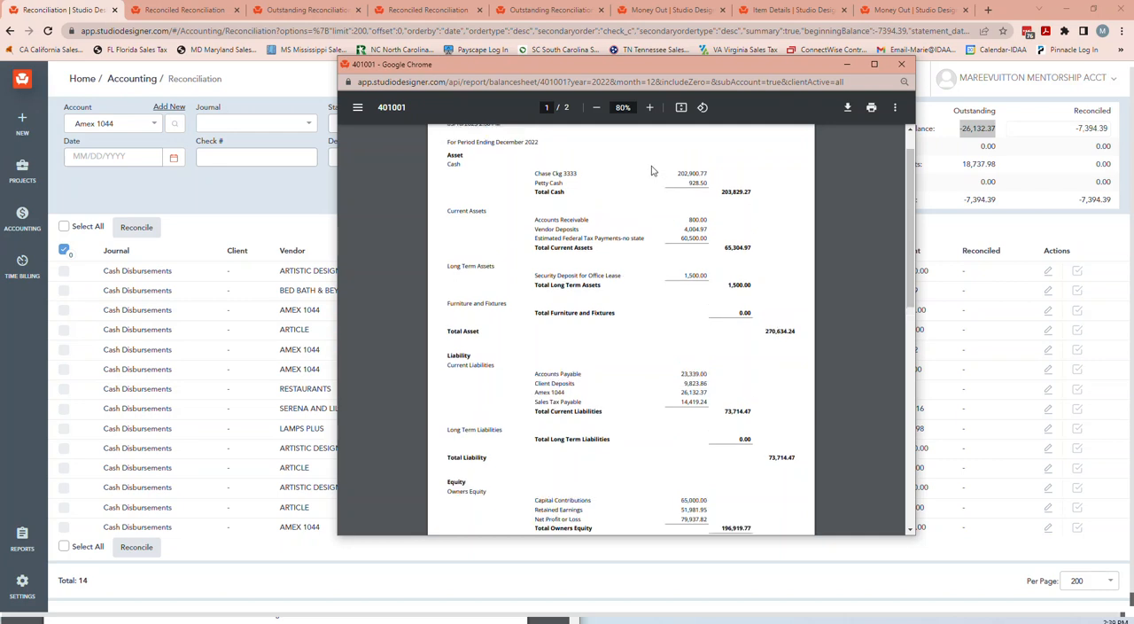
click(901, 64)
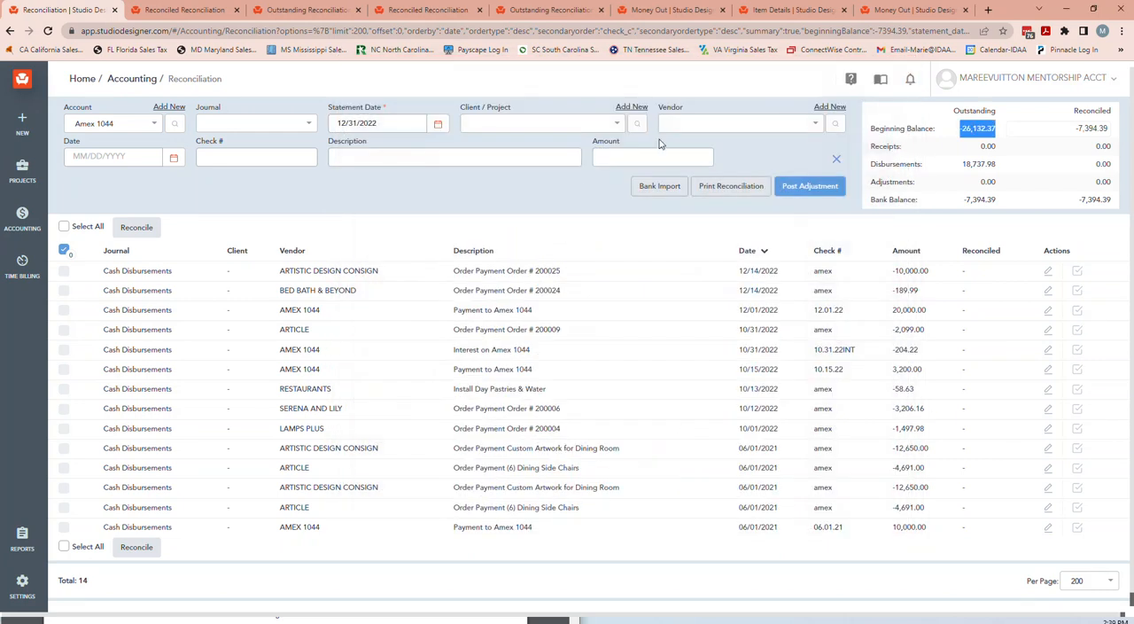